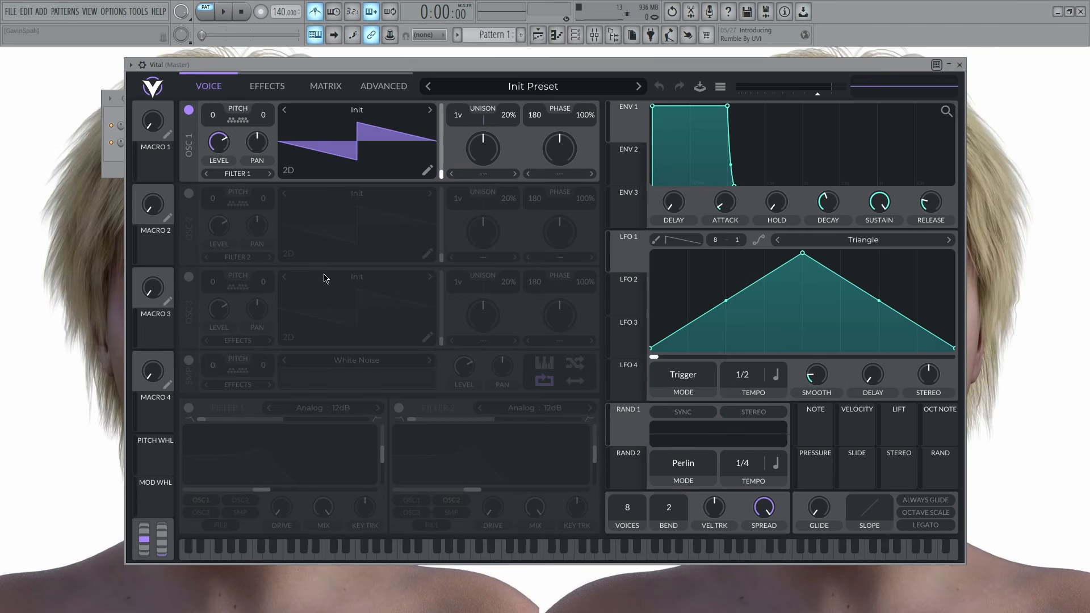
# Enable the Delay effect at 1/2 tempo in Ping Pong mode and adjust its filter cutoff and spread
pyautogui.click(264, 91)
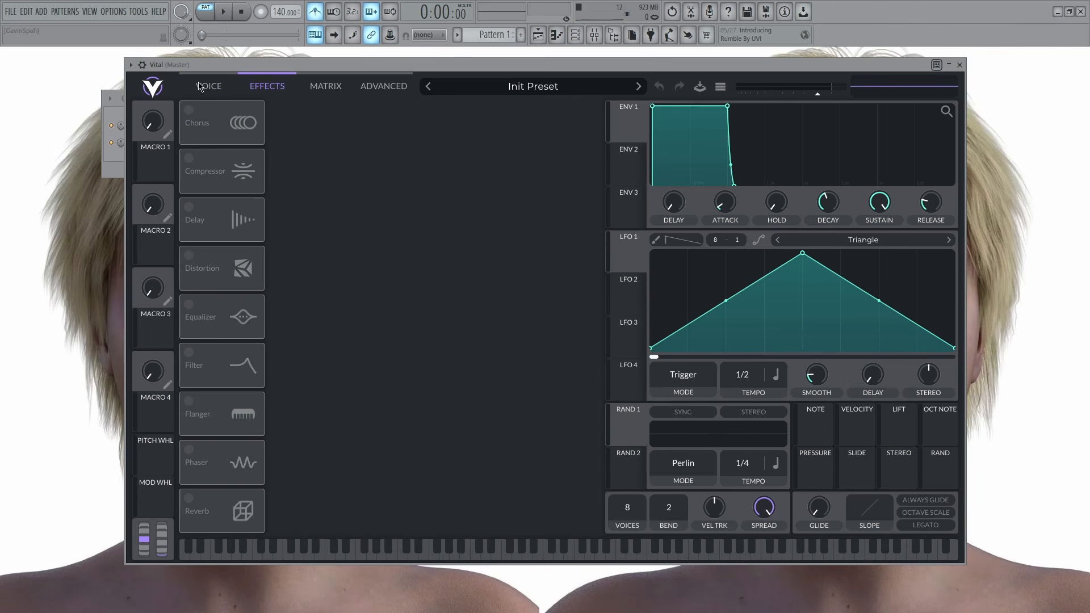
pyautogui.click(189, 208)
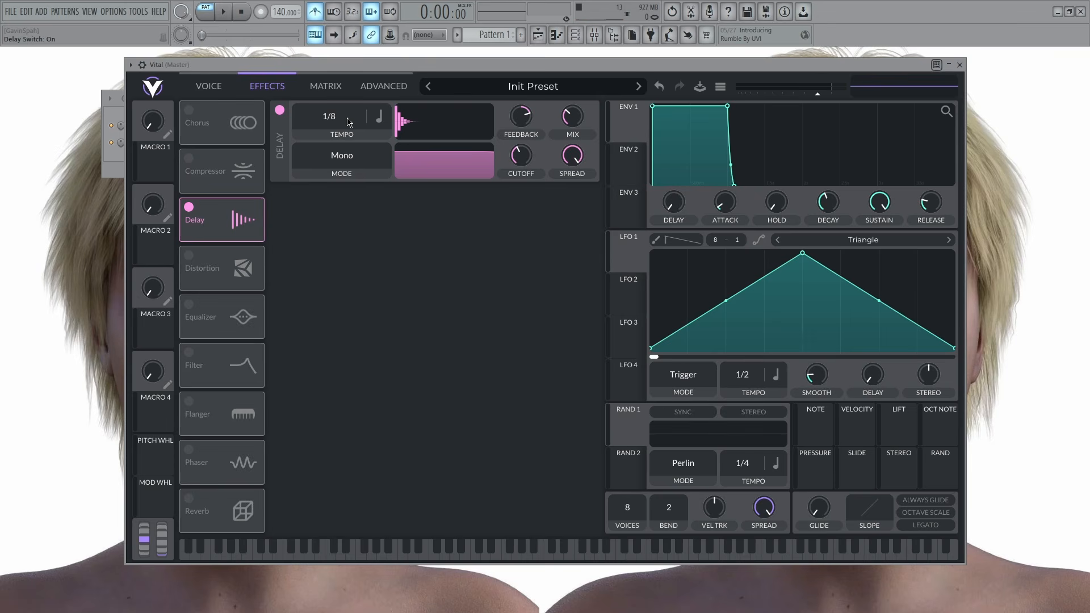
pyautogui.moveTo(335, 117); pyautogui.dragTo(334, 169)
pyautogui.click(352, 169)
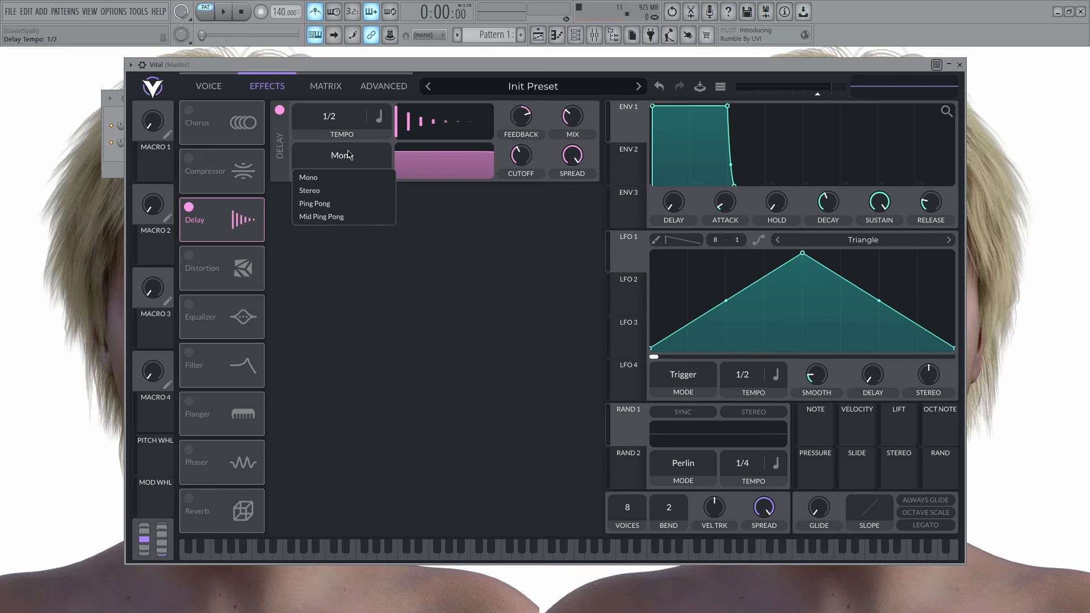
pyautogui.click(313, 203)
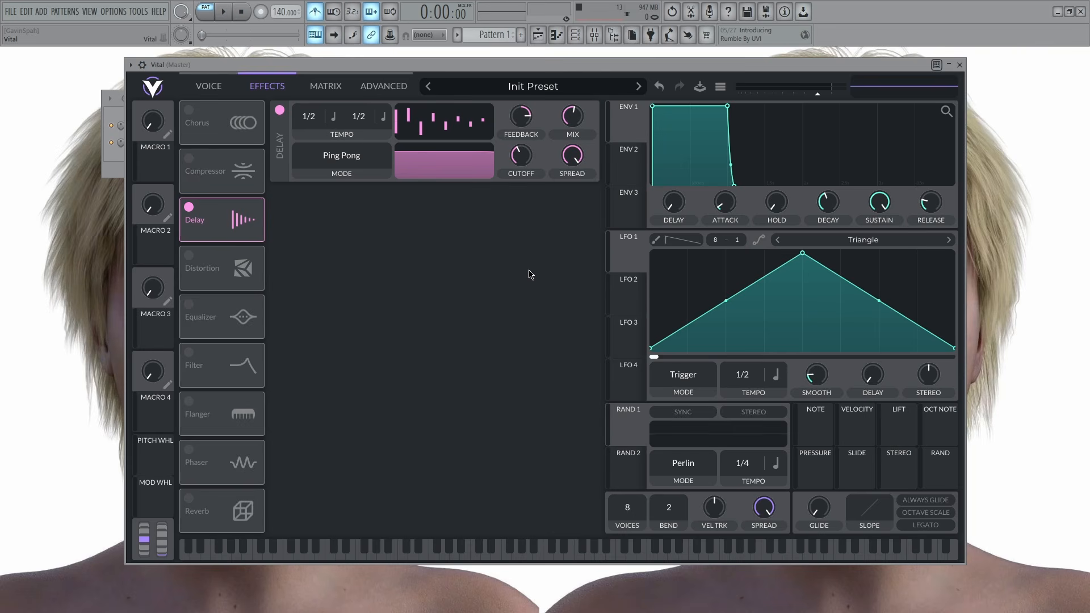
pyautogui.moveTo(520, 157); pyautogui.dragTo(573, 142)
pyautogui.moveTo(571, 158); pyautogui.dragTo(594, 184)
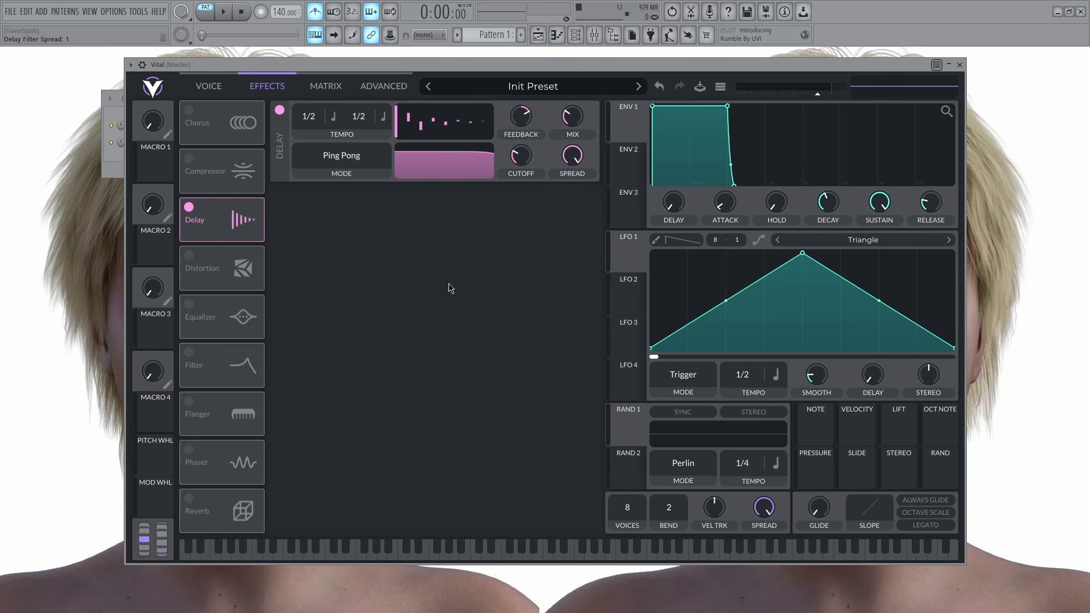
# Turn on oscillators 2 and 3, the white noise sample source and both filters in the voice section
pyautogui.click(208, 86)
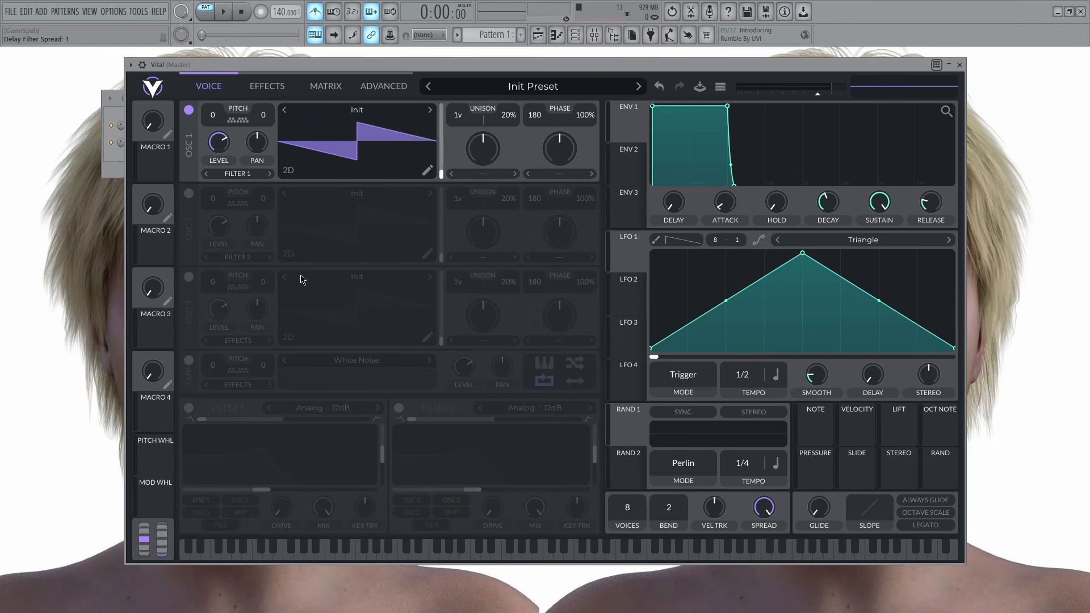
pyautogui.click(188, 193)
pyautogui.click(189, 276)
pyautogui.click(188, 359)
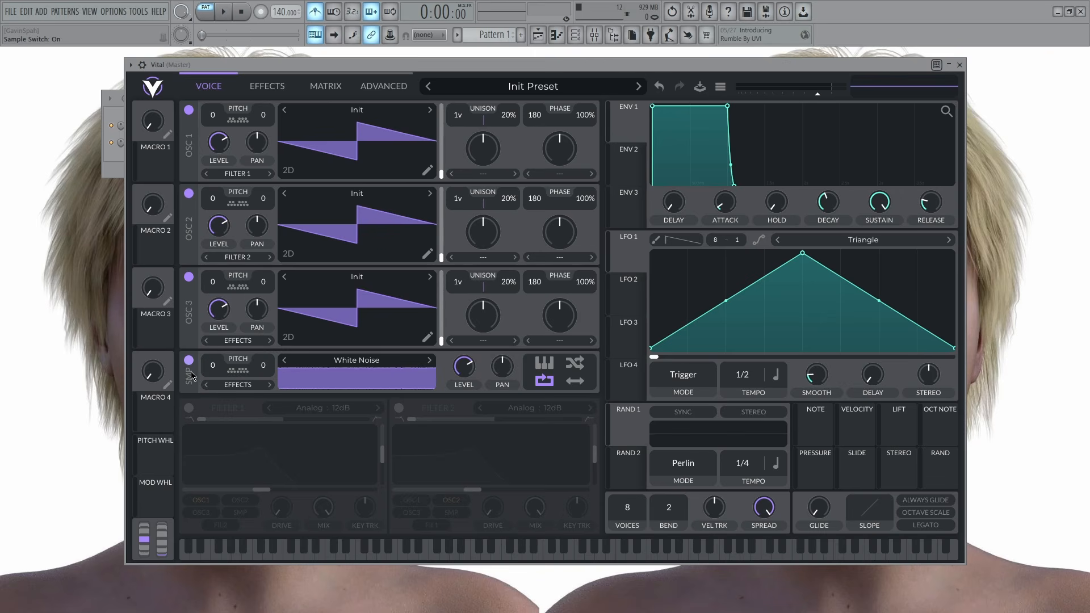
pyautogui.click(188, 408)
pyautogui.click(399, 407)
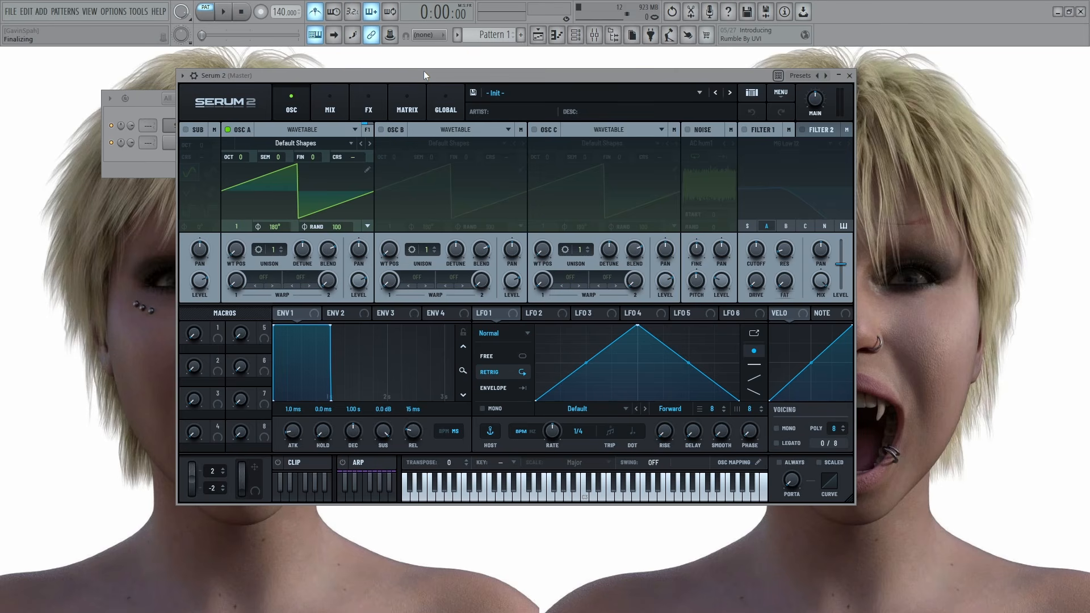
# In Serum 2, audition several notes and sweep oscillator A's wavetable position, returning it to 1
pyautogui.press('n')
pyautogui.press('m')
pyautogui.press('g')
pyautogui.press('c')
pyautogui.click(242, 250)
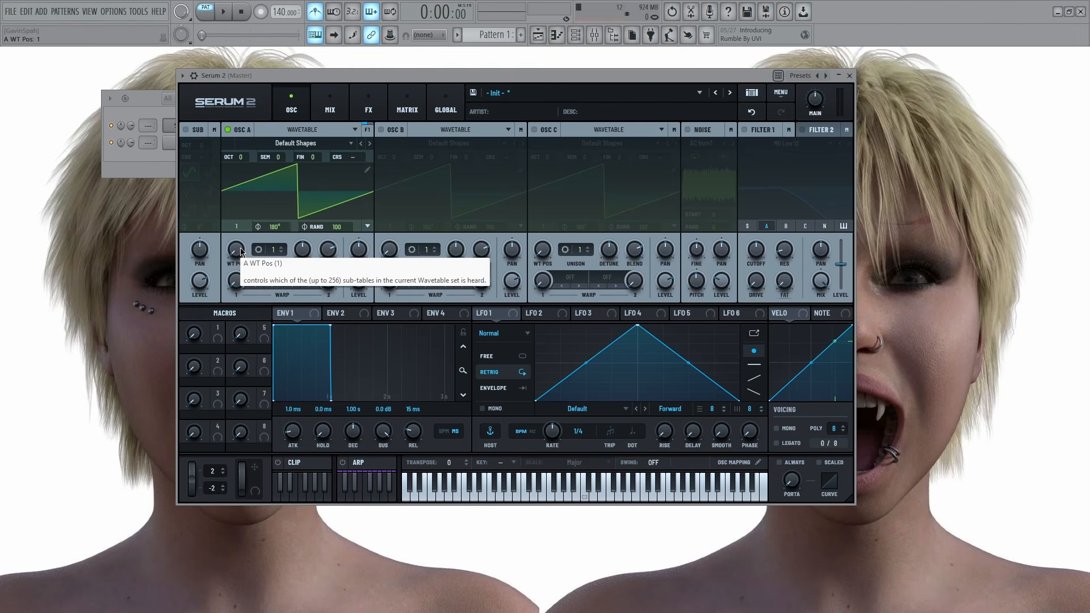
pyautogui.moveTo(239, 248); pyautogui.dragTo(242, 125)
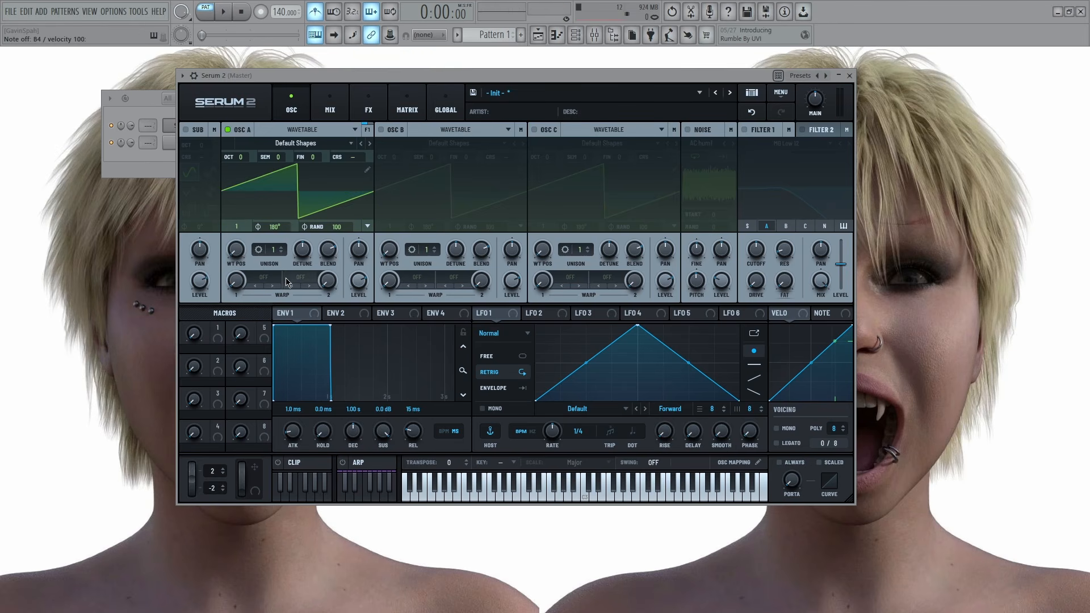
# Raise oscillator A's unison voice count step by step and bring it back to 1
pyautogui.click(281, 247)
pyautogui.click(281, 248)
pyautogui.click(281, 247)
pyautogui.click(281, 247)
pyautogui.click(281, 248)
pyautogui.click(281, 248)
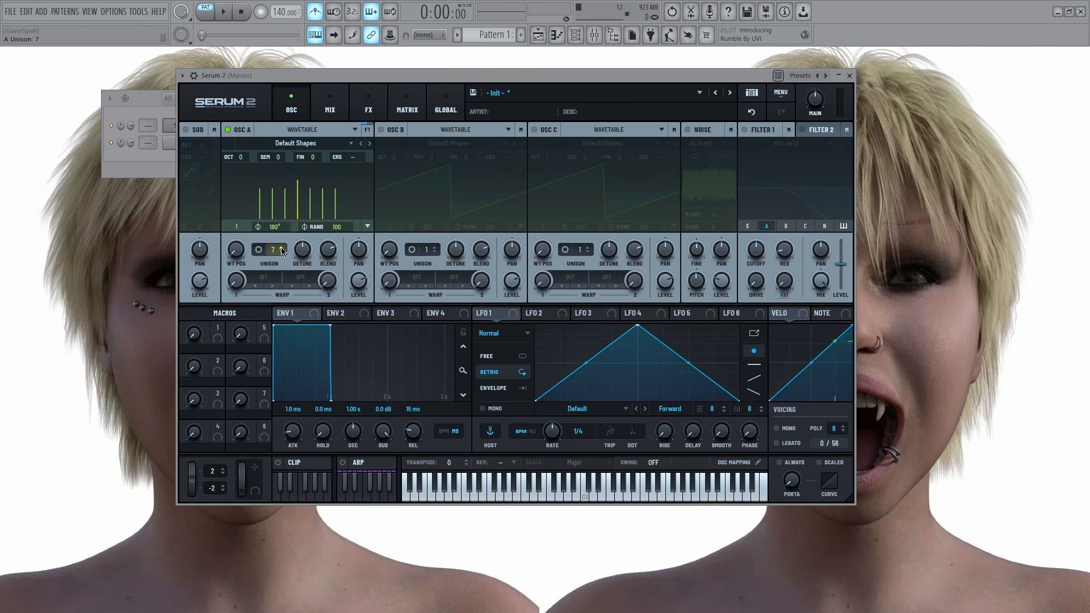
pyautogui.click(281, 247)
pyautogui.click(281, 248)
pyautogui.scroll(-8, 281, 254)
# Set oscillator A's unison to 16 voices and adjust its detune while auditioning a note
pyautogui.press('m')
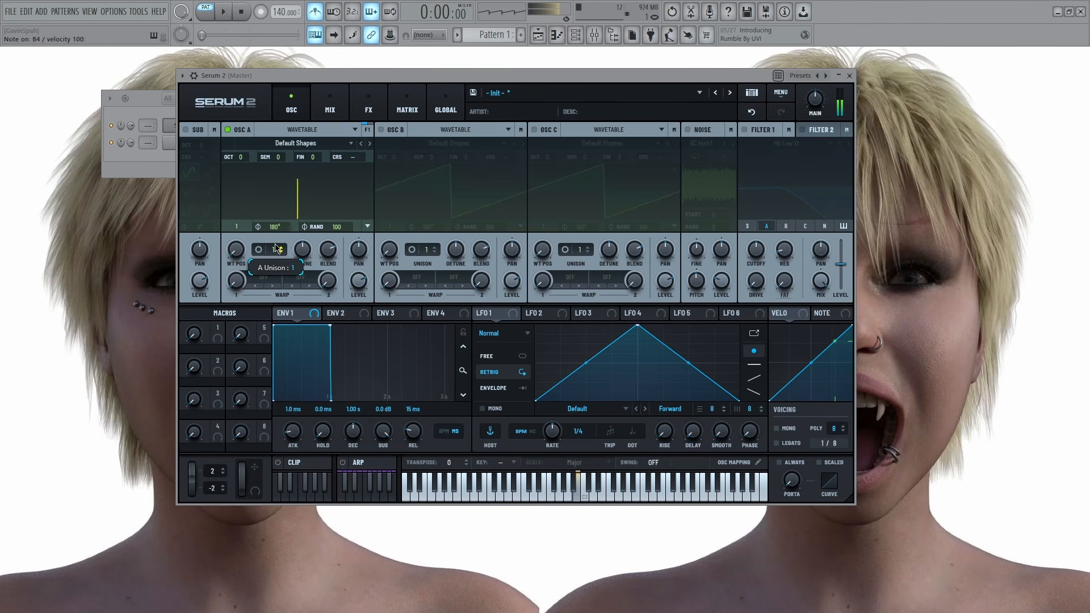
pyautogui.moveTo(275, 245); pyautogui.dragTo(287, 118)
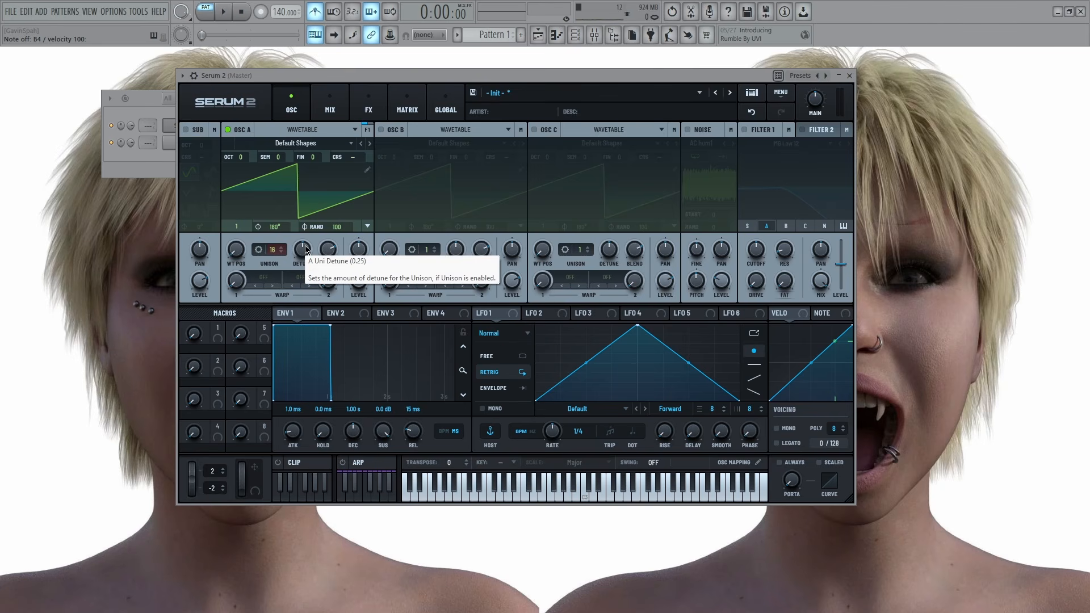
pyautogui.moveTo(305, 250); pyautogui.dragTo(281, 241)
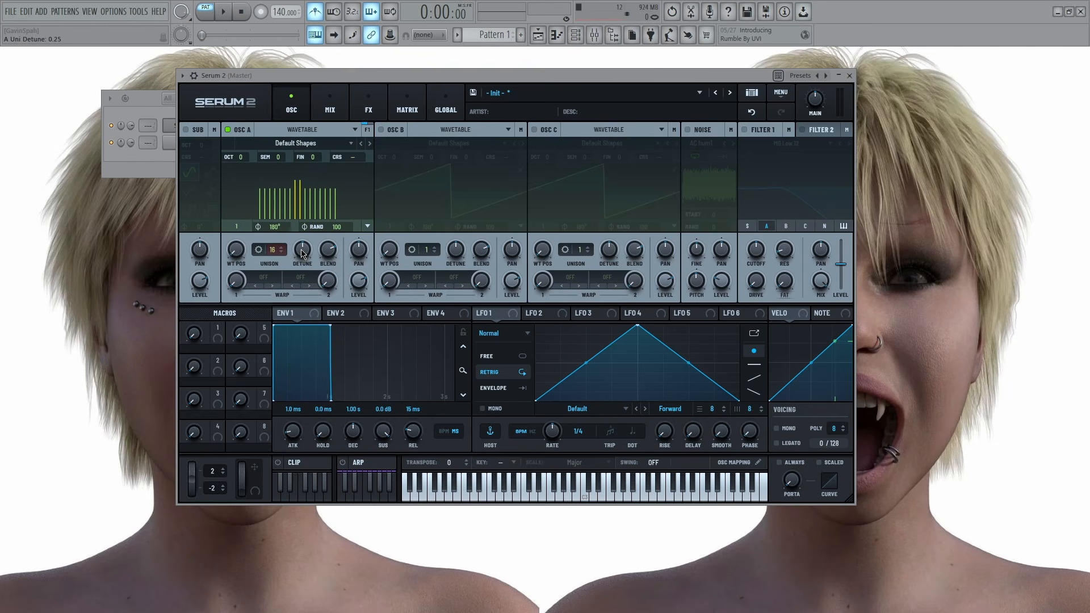
pyautogui.press('m')
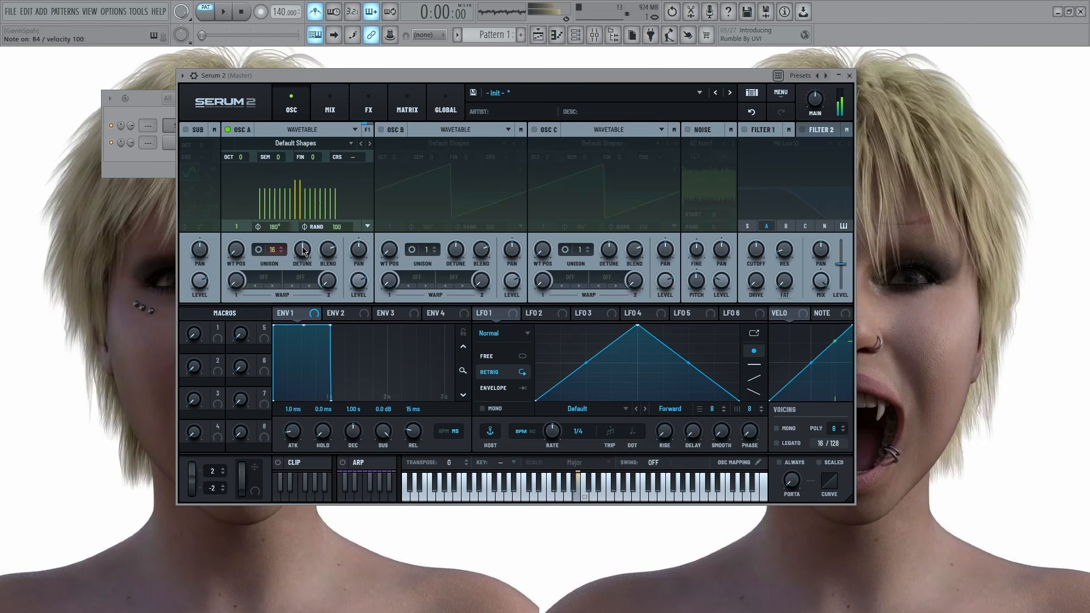
pyautogui.moveTo(304, 250); pyautogui.dragTo(304, 227)
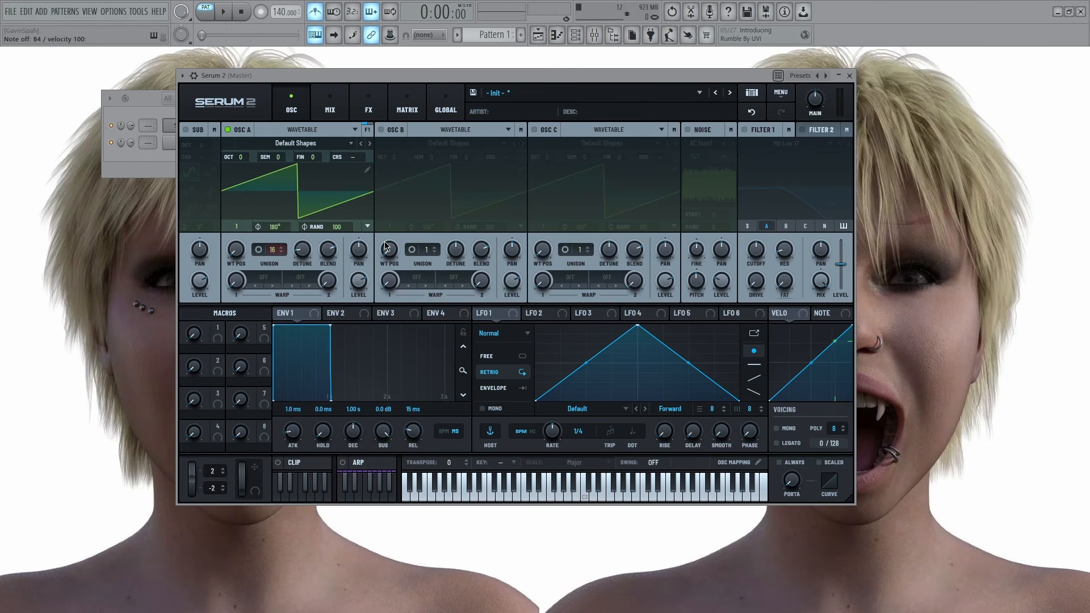
# Try the Asym +, PWM and Remap 3 modes in oscillator A's first warp slot
pyautogui.click(271, 285)
pyautogui.click(256, 285)
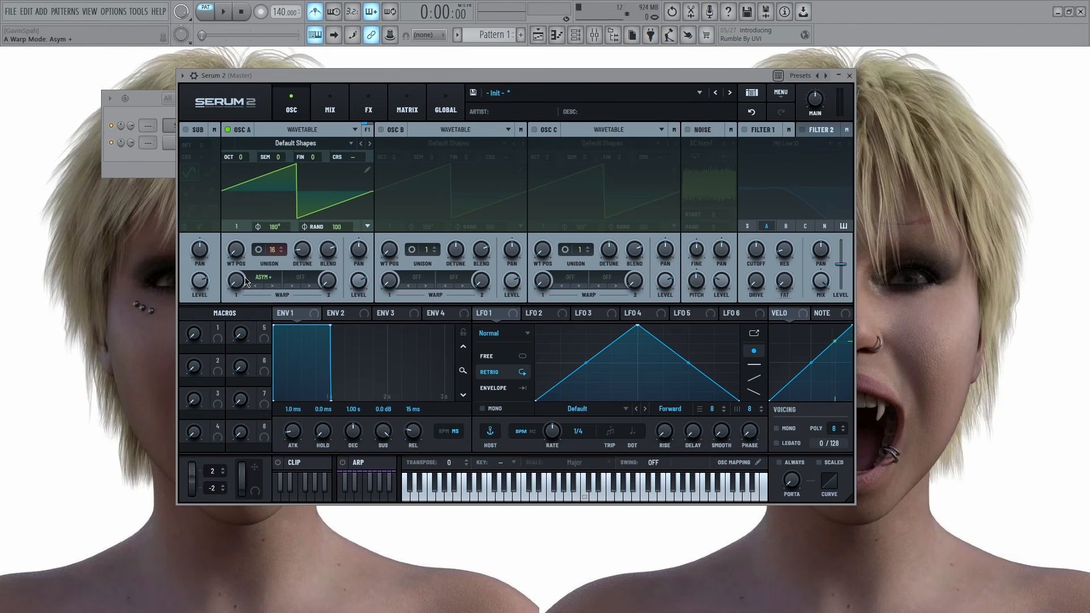
pyautogui.click(264, 278)
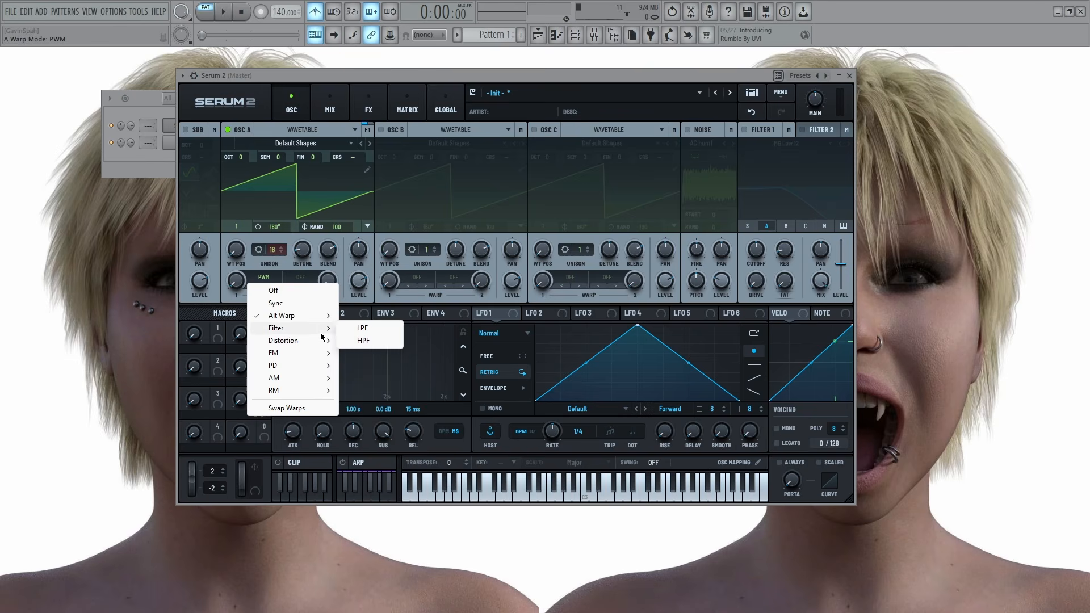
pyautogui.moveTo(323, 344)
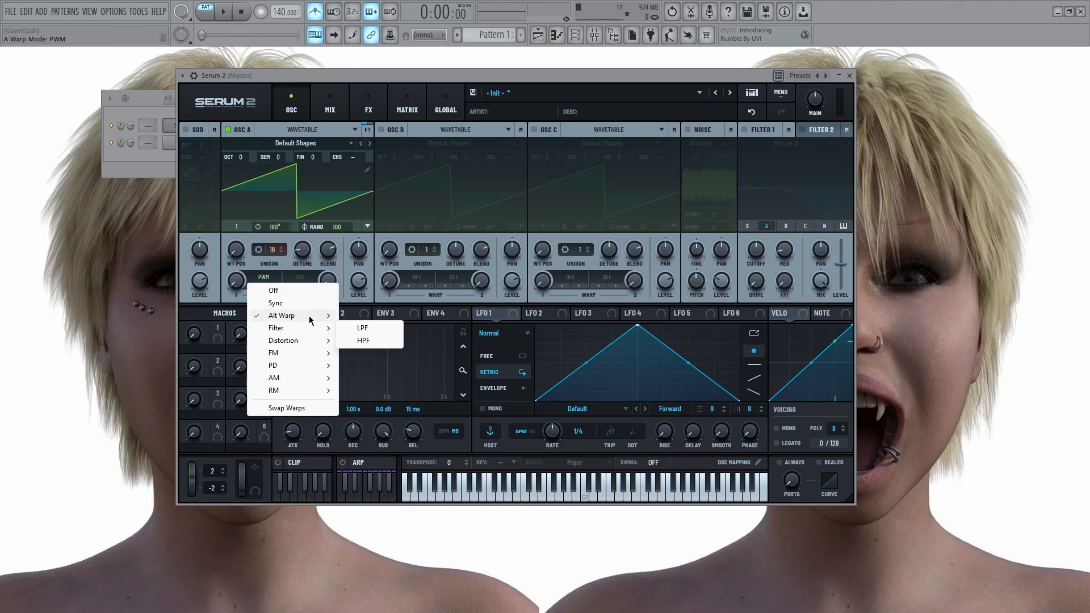
pyautogui.click(374, 433)
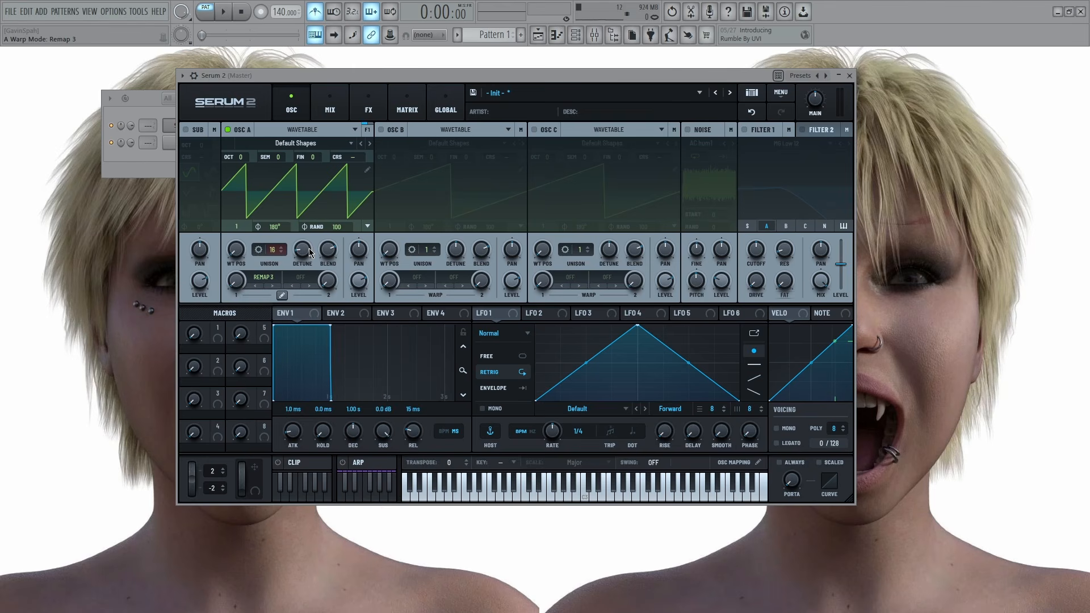
pyautogui.moveTo(309, 248); pyautogui.dragTo(309, 221)
# Switch oscillator A's first warp to Asym +/- and bring its amount to about -97%
pyautogui.click(263, 288)
pyautogui.click(260, 288)
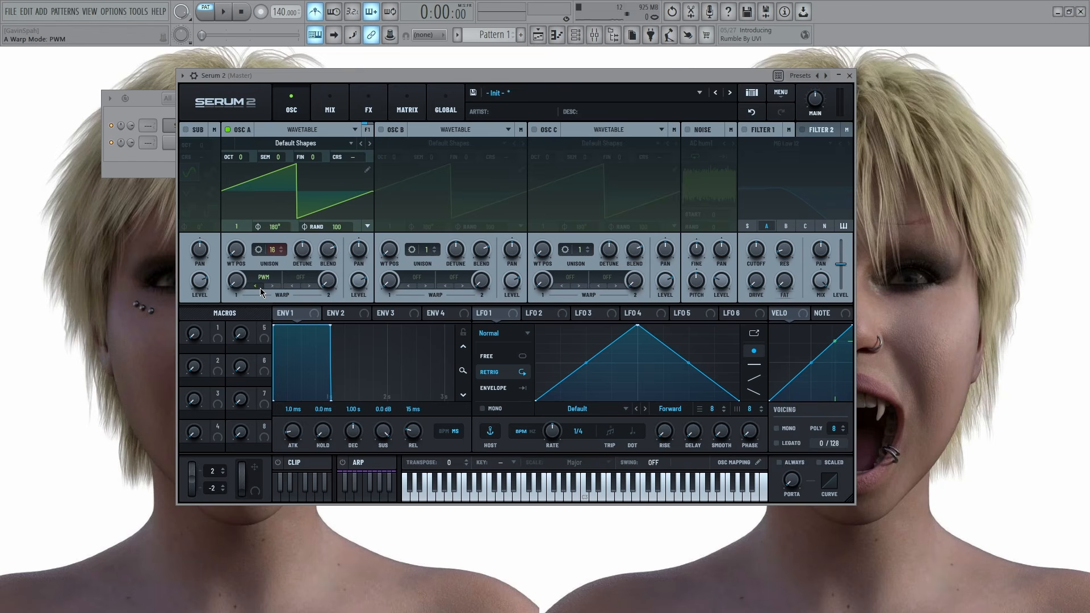
pyautogui.moveTo(237, 281)
pyautogui.mouseDown()
pyautogui.moveTo(233, 190)
pyautogui.moveTo(235, 281)
pyautogui.mouseUp()
pyautogui.moveTo(235, 287); pyautogui.dragTo(235, 286)
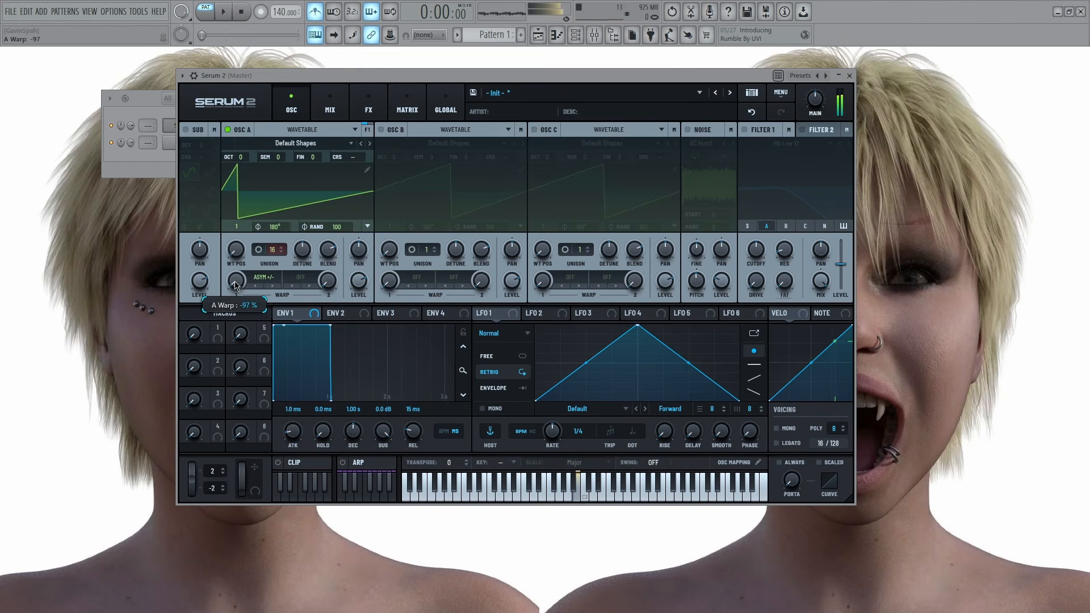
# Change oscillator A's first warp mode to Remap 2
pyautogui.click(264, 277)
pyautogui.moveTo(295, 316)
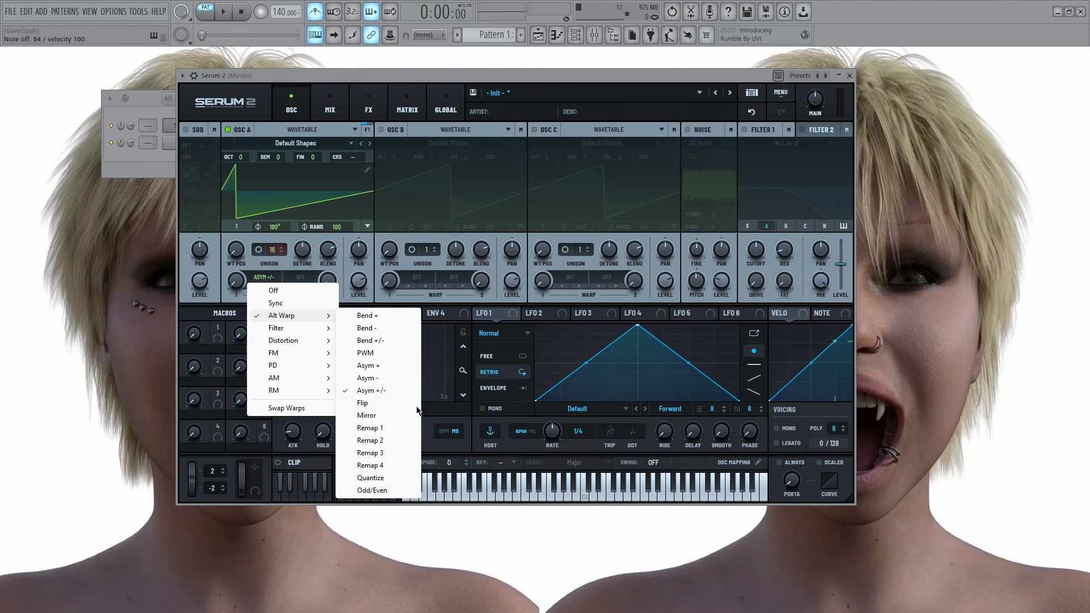
pyautogui.click(417, 440)
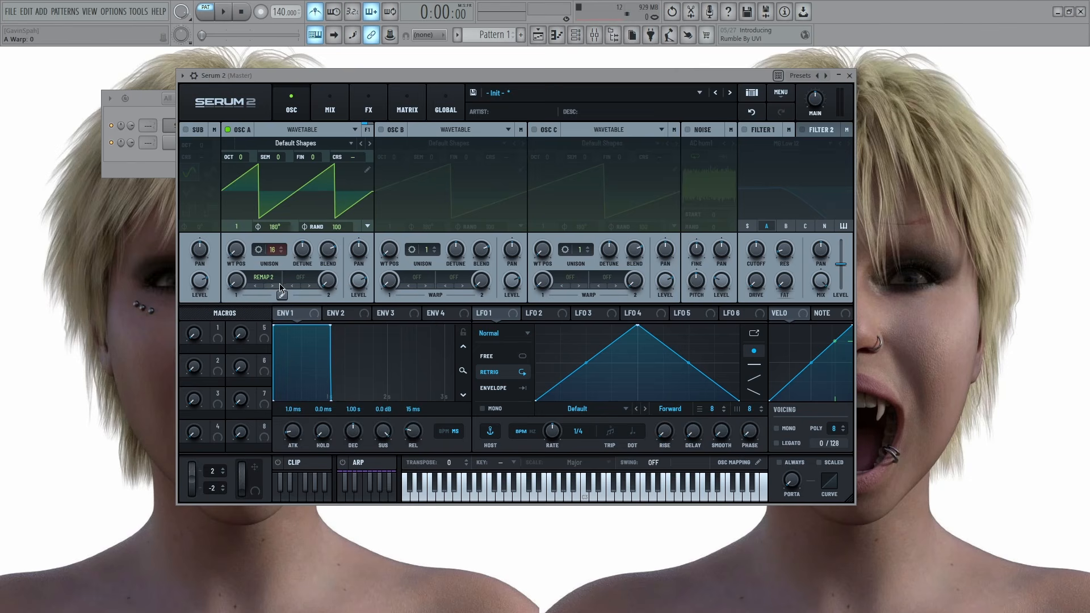
# Return oscillator A's first warp to Asym +/- and set its amount to about -66%
pyautogui.click(268, 285)
pyautogui.click(255, 285)
pyautogui.click(255, 285)
pyautogui.click(255, 285)
pyautogui.click(255, 285)
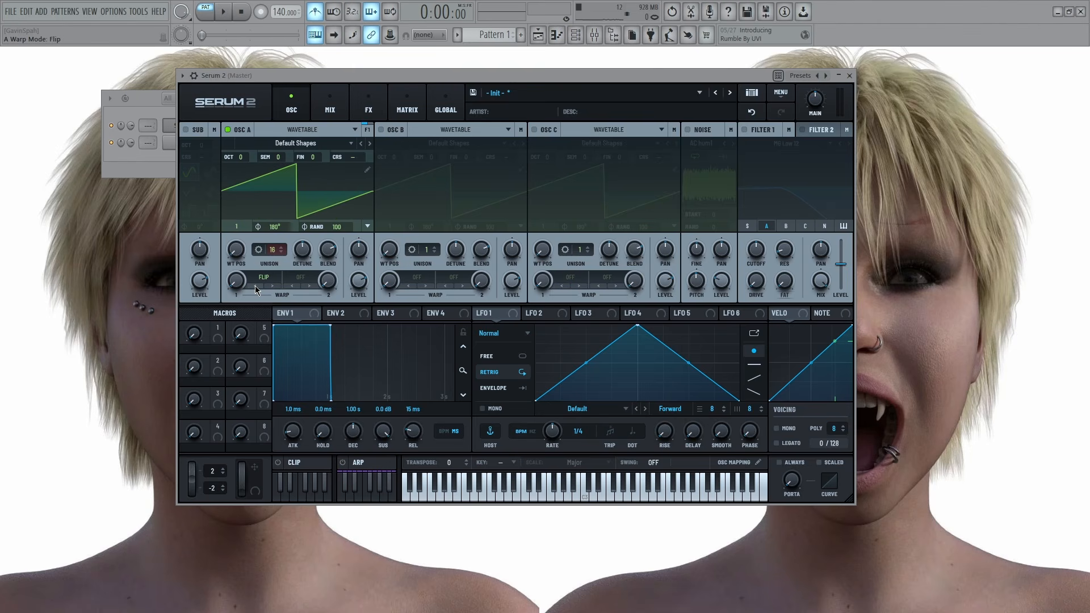
pyautogui.click(255, 285)
pyautogui.moveTo(236, 280); pyautogui.dragTo(233, 259)
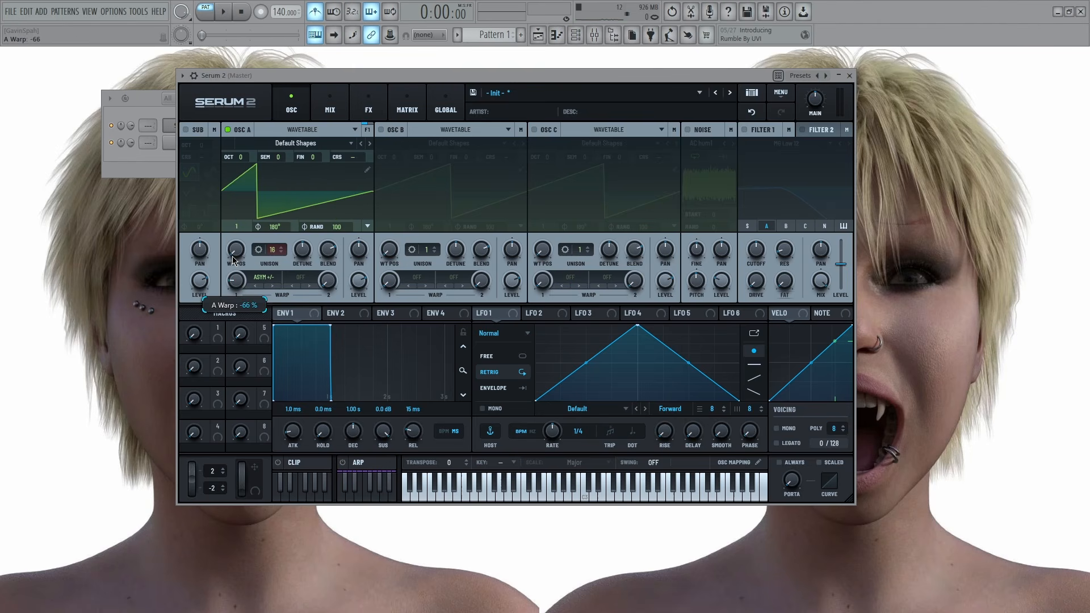
# Set oscillator A's second warp slot to Bend +/- and adjust its amount
pyautogui.click(307, 285)
pyautogui.moveTo(327, 281); pyautogui.dragTo(318, 219)
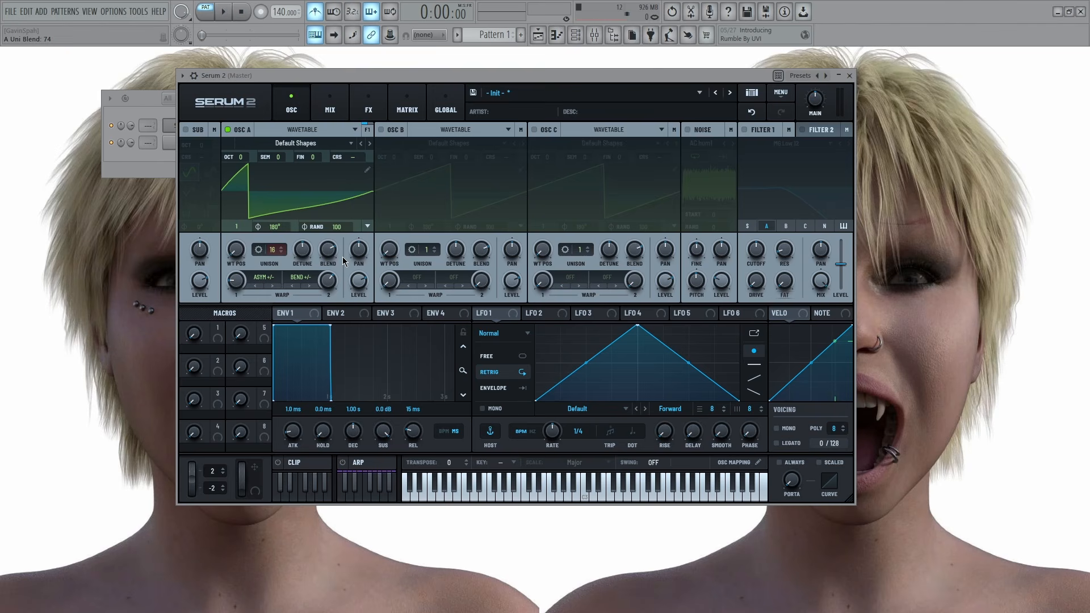
pyautogui.scroll(-2, 329, 256)
pyautogui.moveTo(322, 283); pyautogui.dragTo(304, 362)
# Sweep oscillator A's unison blend up and down while auditioning a note
pyautogui.press('m')
pyautogui.moveTo(327, 256); pyautogui.dragTo(331, 122)
pyautogui.moveTo(333, 79); pyautogui.dragTo(325, 158)
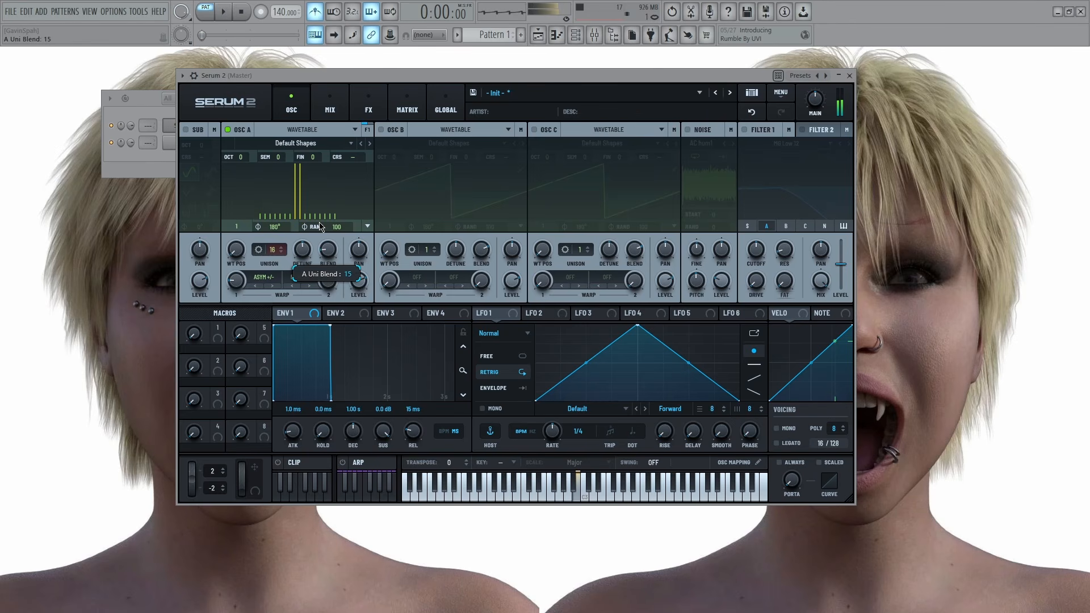
pyautogui.moveTo(320, 227)
pyautogui.mouseDown()
pyautogui.moveTo(320, 170)
pyautogui.moveTo(335, 234)
pyautogui.mouseUp()
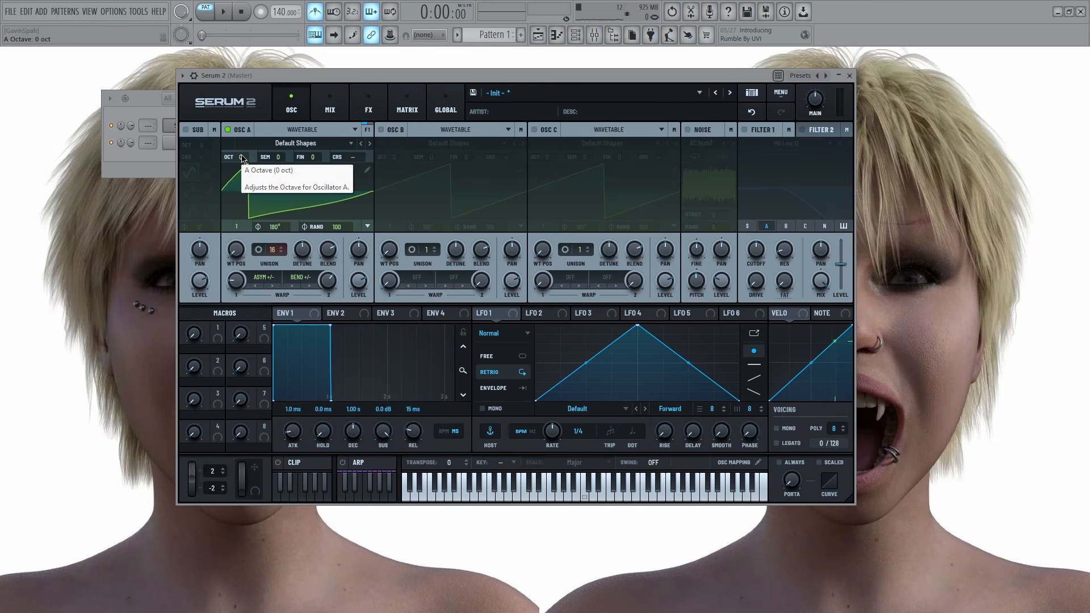
# Sweep oscillator A's octave while a note plays and return it to 0
pyautogui.moveTo(241, 158); pyautogui.dragTo(244, 148)
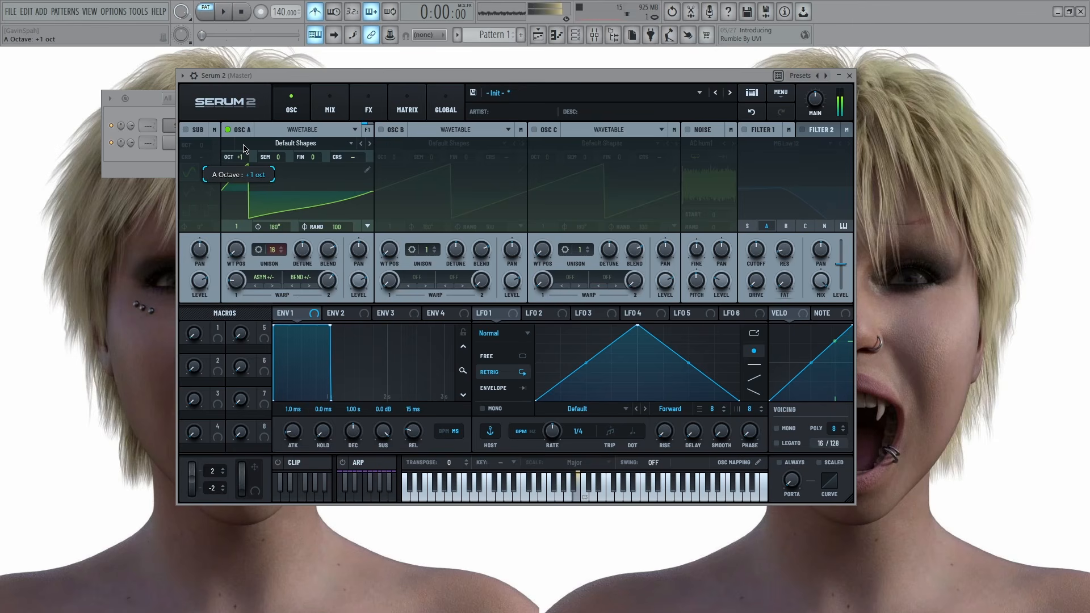
pyautogui.moveTo(250, 105); pyautogui.dragTo(271, 254)
pyautogui.moveTo(267, 204); pyautogui.dragTo(295, 171)
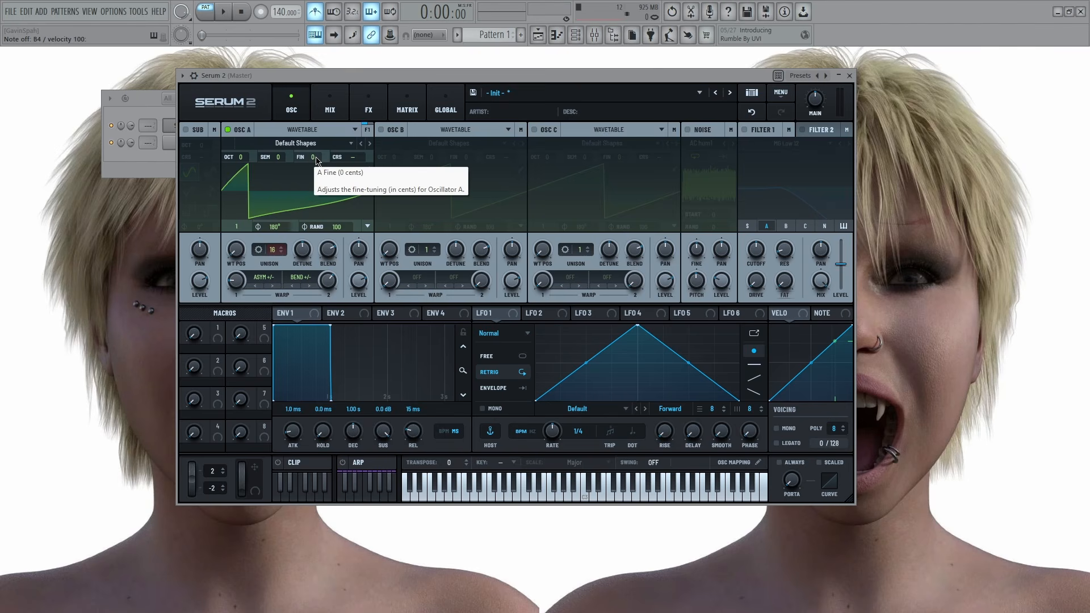
# Sweep oscillator A's fine tuning and coarse pitch, resetting both to their defaults
pyautogui.moveTo(316, 161); pyautogui.dragTo(319, 148)
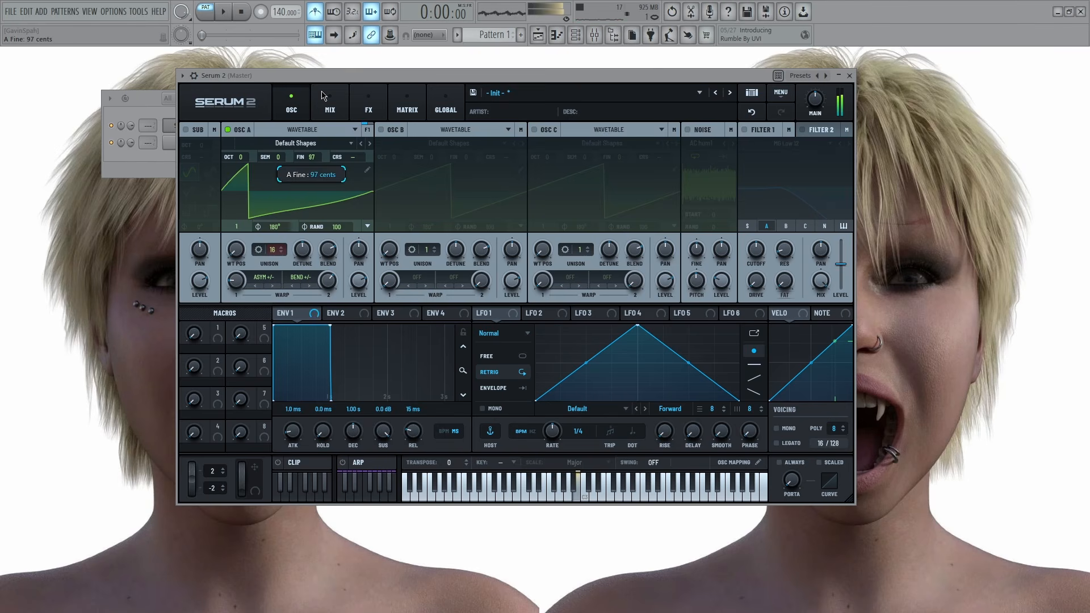
pyautogui.moveTo(321, 95); pyautogui.dragTo(341, 161)
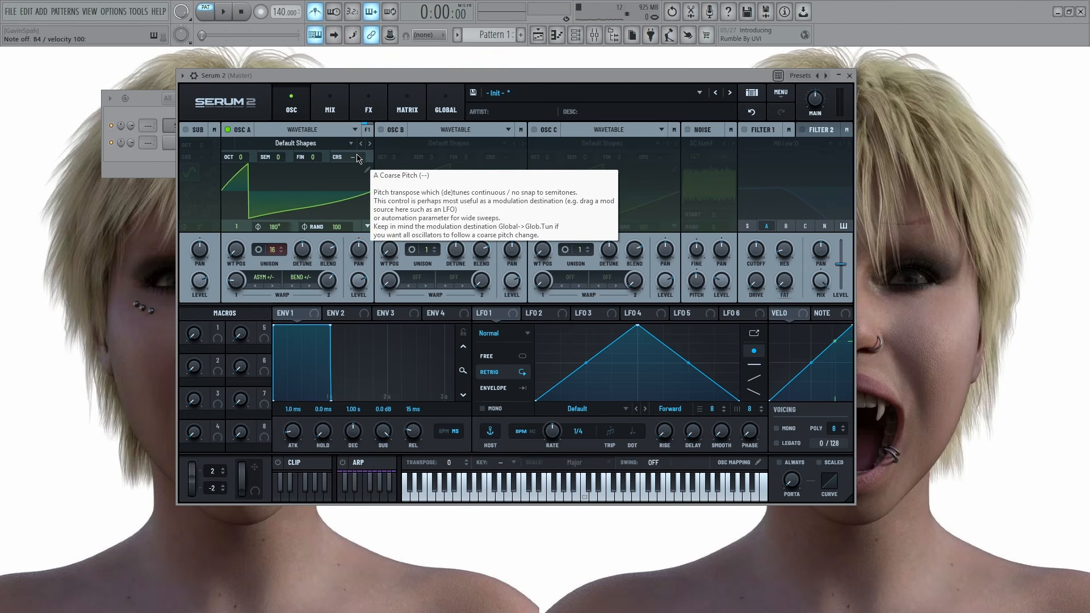
pyautogui.moveTo(357, 162); pyautogui.dragTo(357, 303)
pyautogui.doubleClick(350, 159)
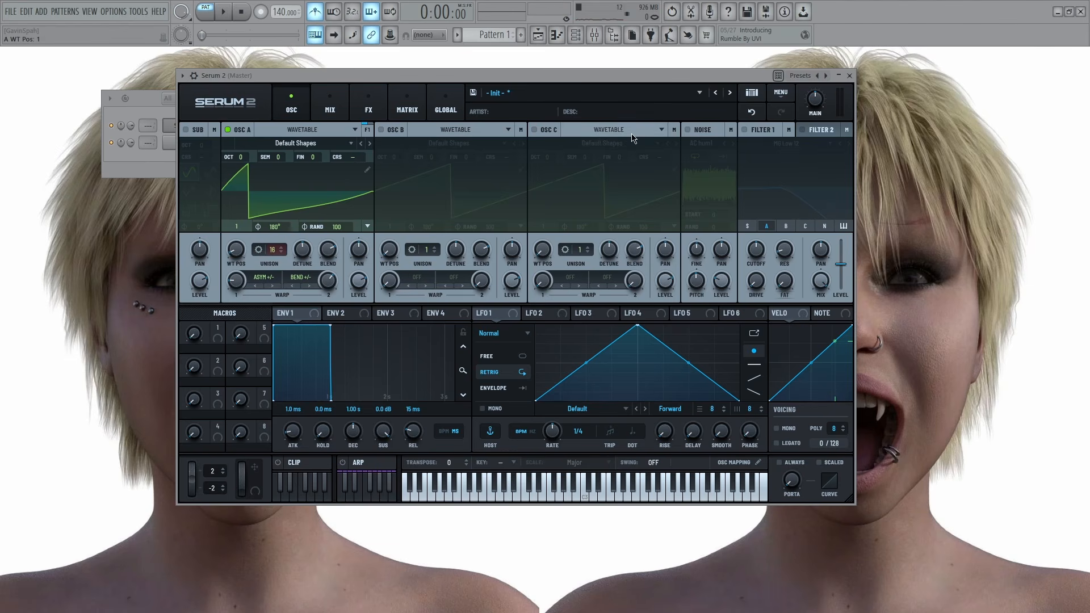
# Enable oscillator B
pyautogui.click(473, 194)
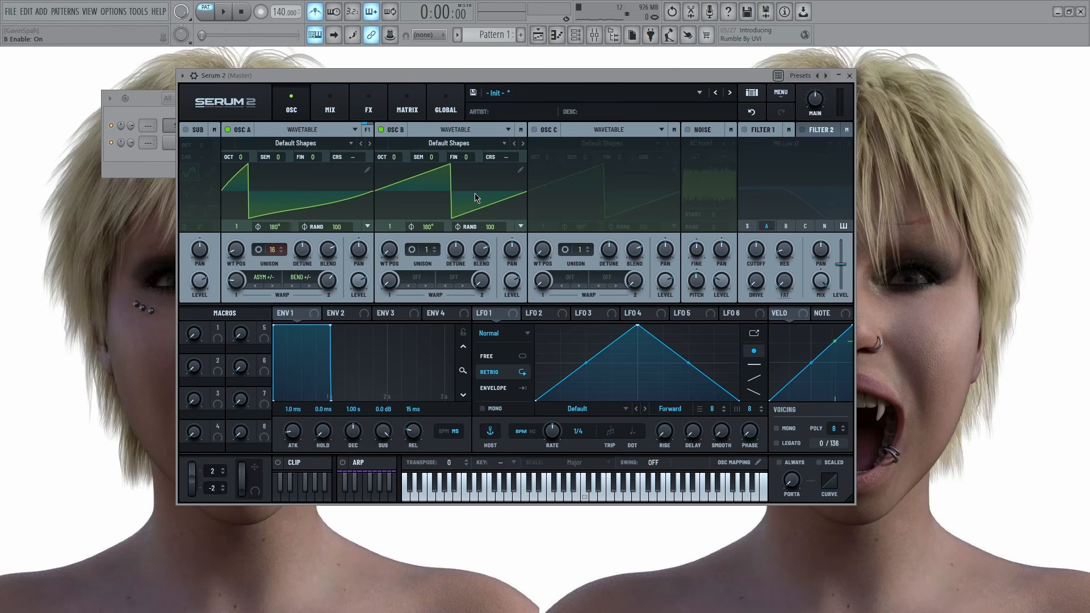
# Set oscillator B's wavetable position to 8 and unison to 5 voices, and adjust its detune
pyautogui.moveTo(397, 260); pyautogui.dragTo(384, 200)
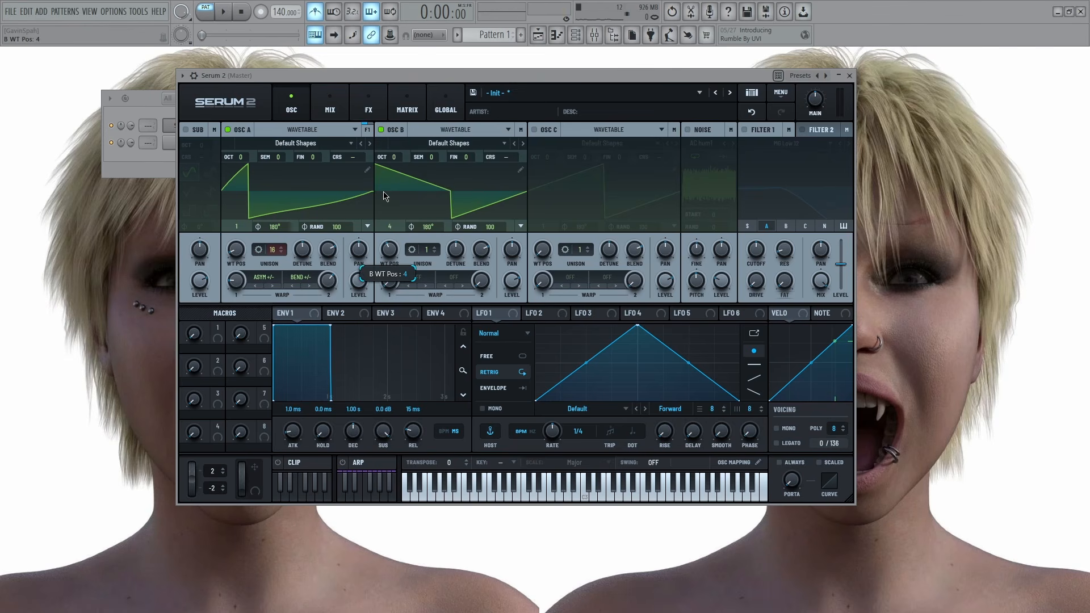
pyautogui.moveTo(388, 250); pyautogui.dragTo(385, 196)
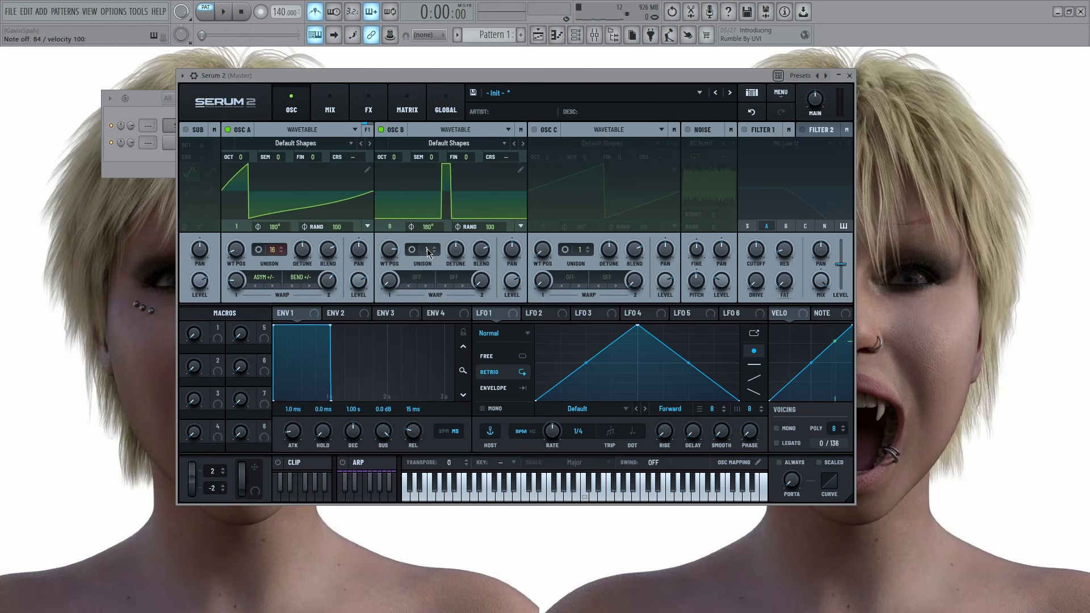
pyautogui.moveTo(427, 249); pyautogui.dragTo(427, 219)
pyautogui.moveTo(460, 251); pyautogui.dragTo(454, 258)
# Audition oscillator B with oscillator A disabled, re-enable A, and try B's pan and level controls
pyautogui.click(228, 130)
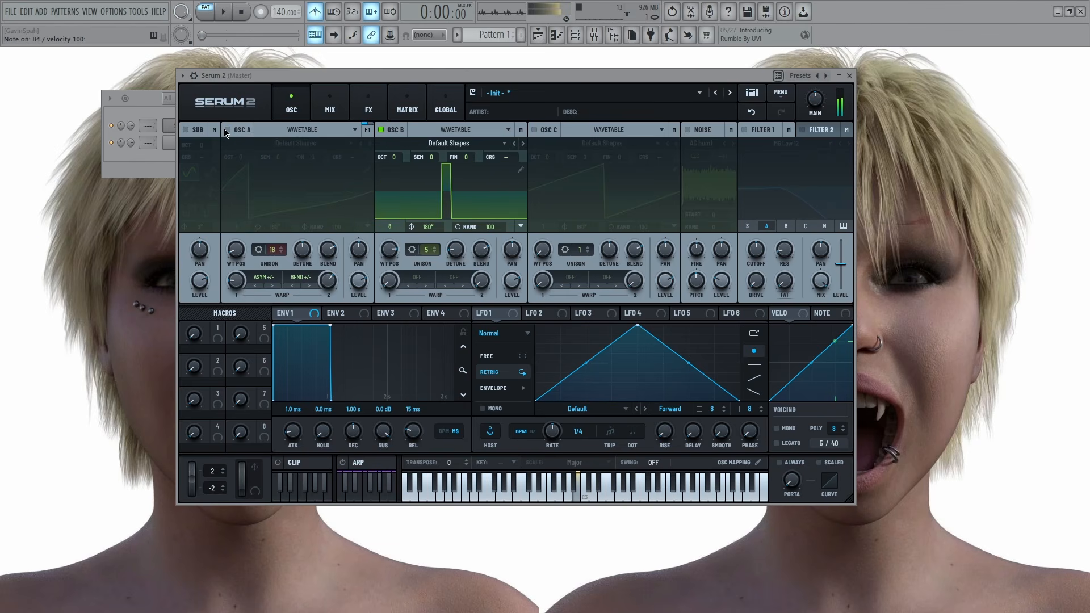
pyautogui.click(226, 130)
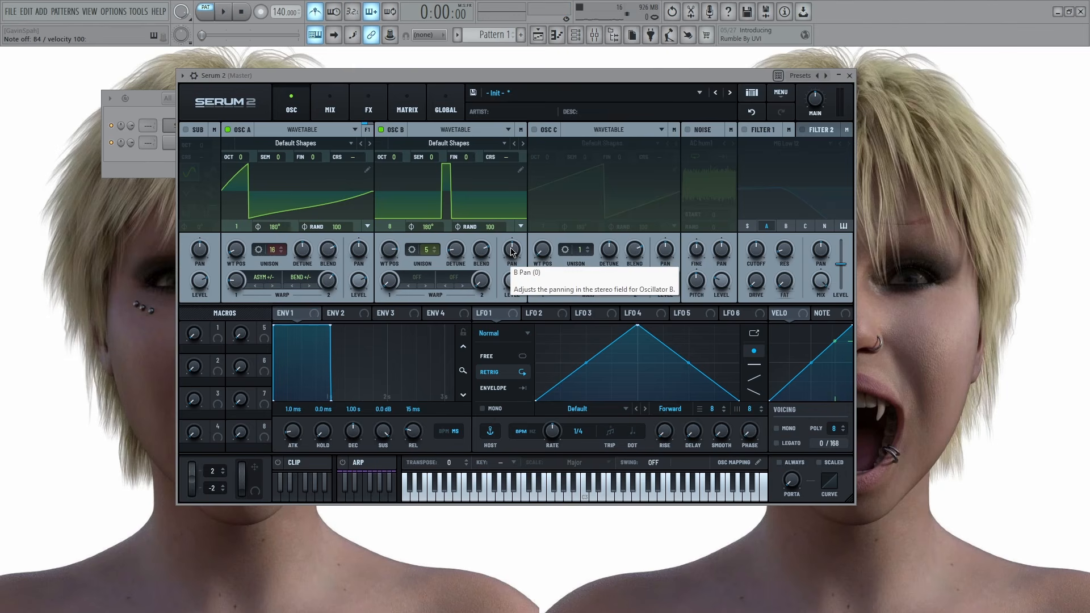
pyautogui.moveTo(511, 250)
pyautogui.mouseDown()
pyautogui.moveTo(513, 228)
pyautogui.moveTo(510, 240)
pyautogui.mouseUp()
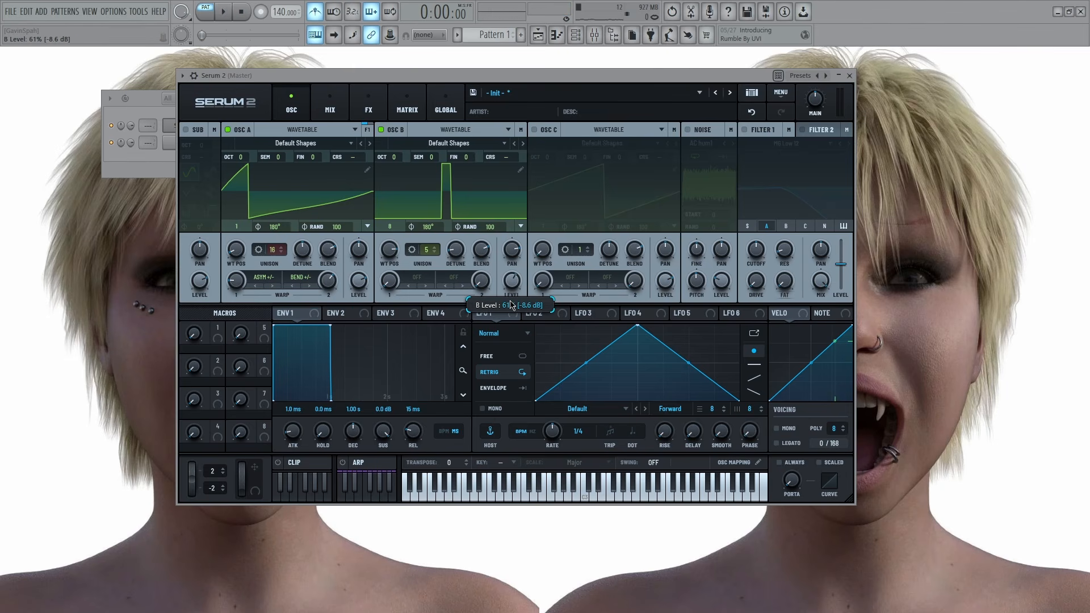
# Set oscillator B's second warp mode to PWM and audition it with oscillator A temporarily disabled
pyautogui.click(463, 285)
pyautogui.click(463, 284)
pyautogui.click(463, 284)
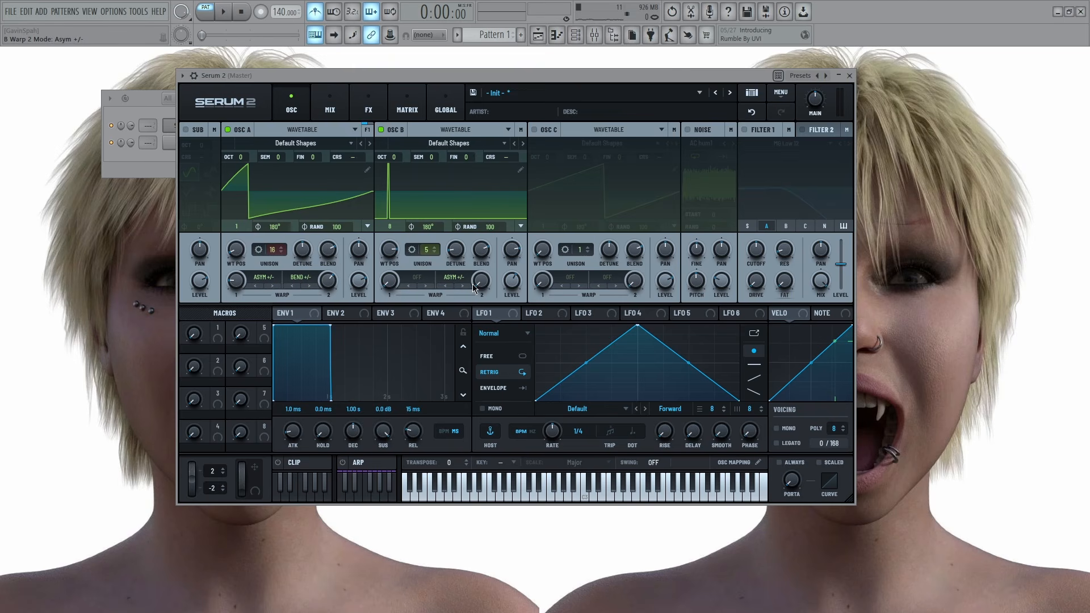
pyautogui.click(228, 130)
pyautogui.press('m')
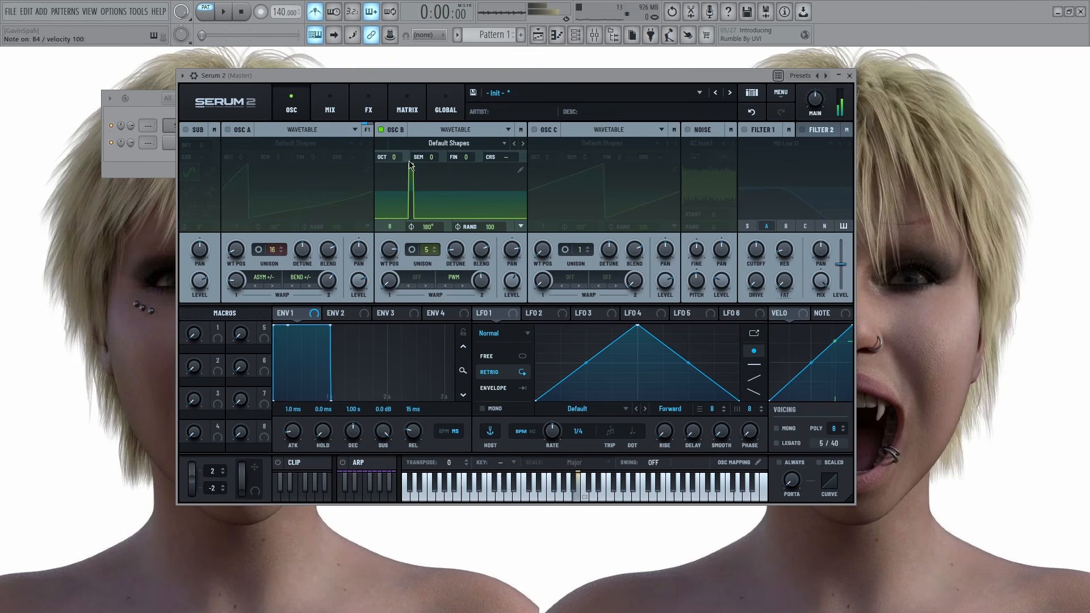
pyautogui.click(229, 130)
# Enable oscillator C, set its wavetable position to 5 and unison to 10 voices, and adjust pan, detune and blend
pyautogui.click(534, 130)
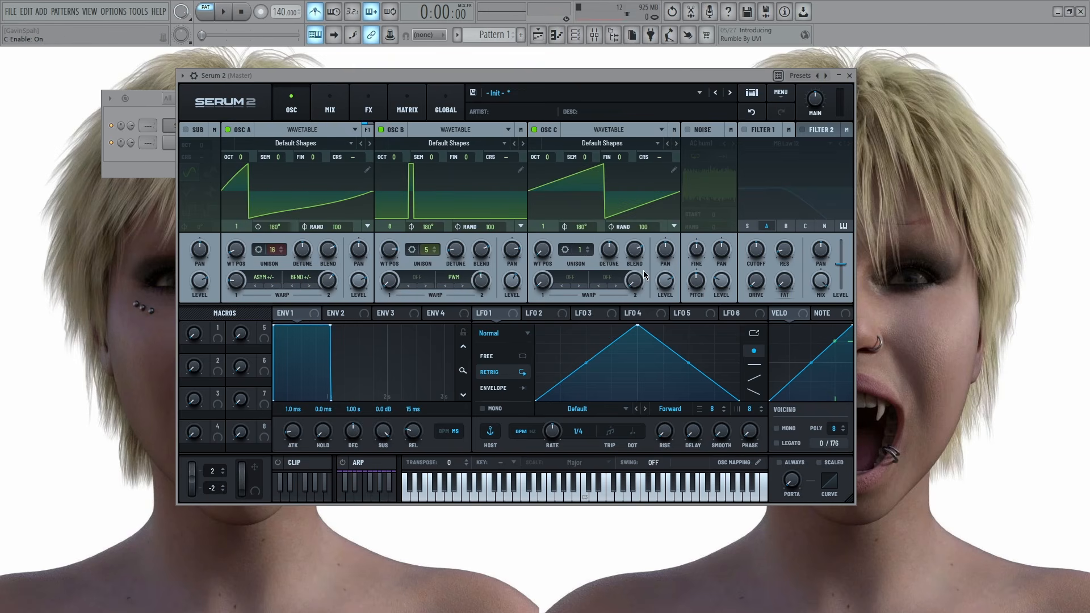
pyautogui.moveTo(664, 250); pyautogui.dragTo(666, 269)
pyautogui.moveTo(542, 250); pyautogui.dragTo(589, 301)
pyautogui.moveTo(607, 246); pyautogui.dragTo(610, 283)
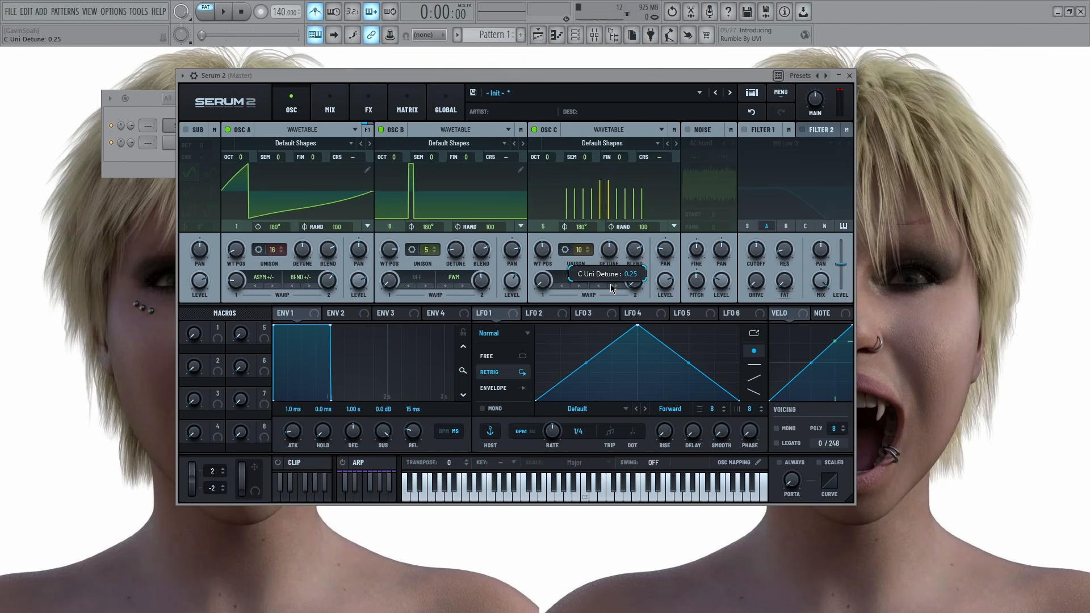
pyautogui.moveTo(634, 247); pyautogui.dragTo(632, 235)
# Set oscillator C's warp modes to PWM and Bend +, adjust both warp amounts, and audition the sound while adjusting C's level
pyautogui.click(581, 285)
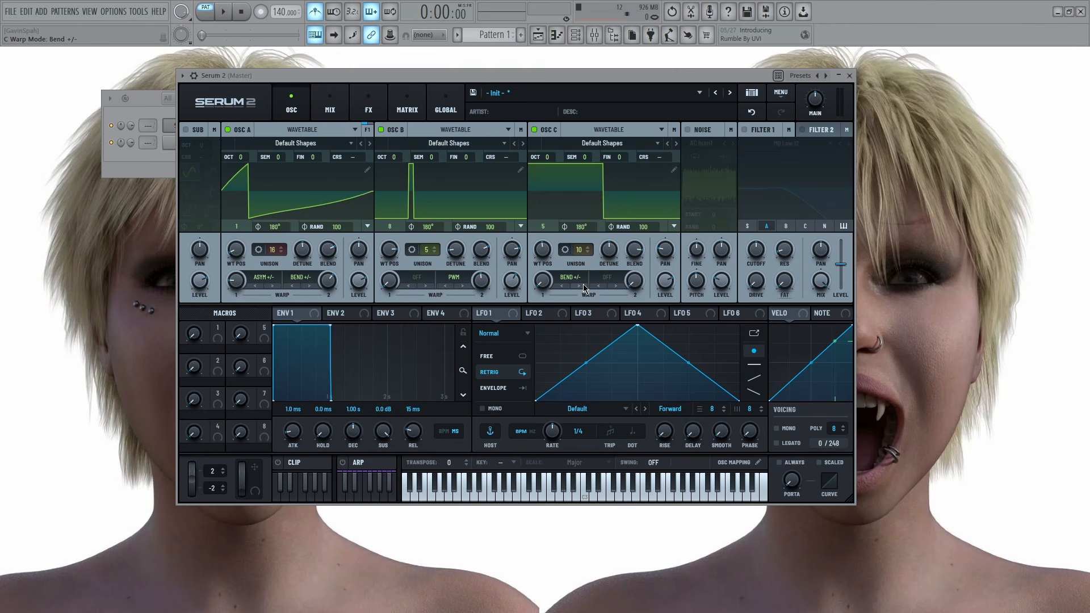
pyautogui.moveTo(542, 280); pyautogui.dragTo(546, 251)
pyautogui.click(619, 286)
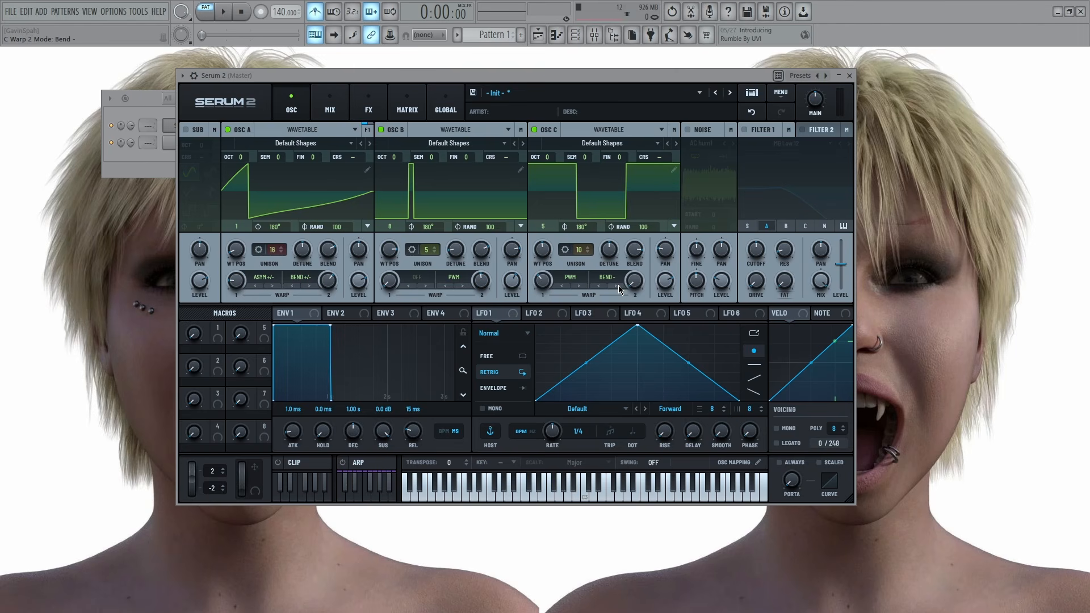
pyautogui.moveTo(637, 284); pyautogui.dragTo(628, 233)
pyautogui.press('m')
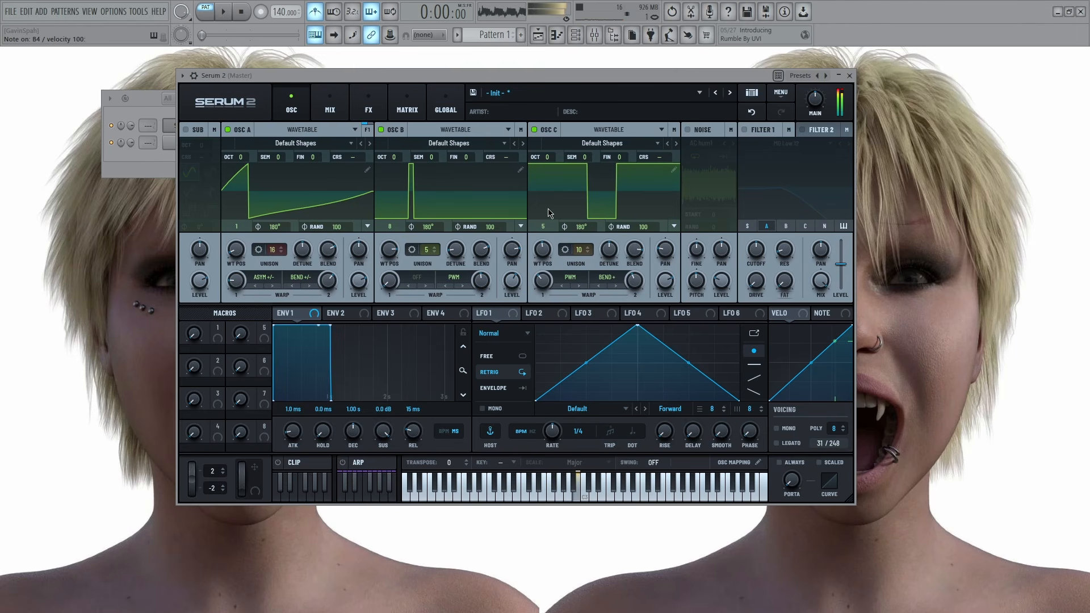
pyautogui.moveTo(663, 273); pyautogui.dragTo(664, 281)
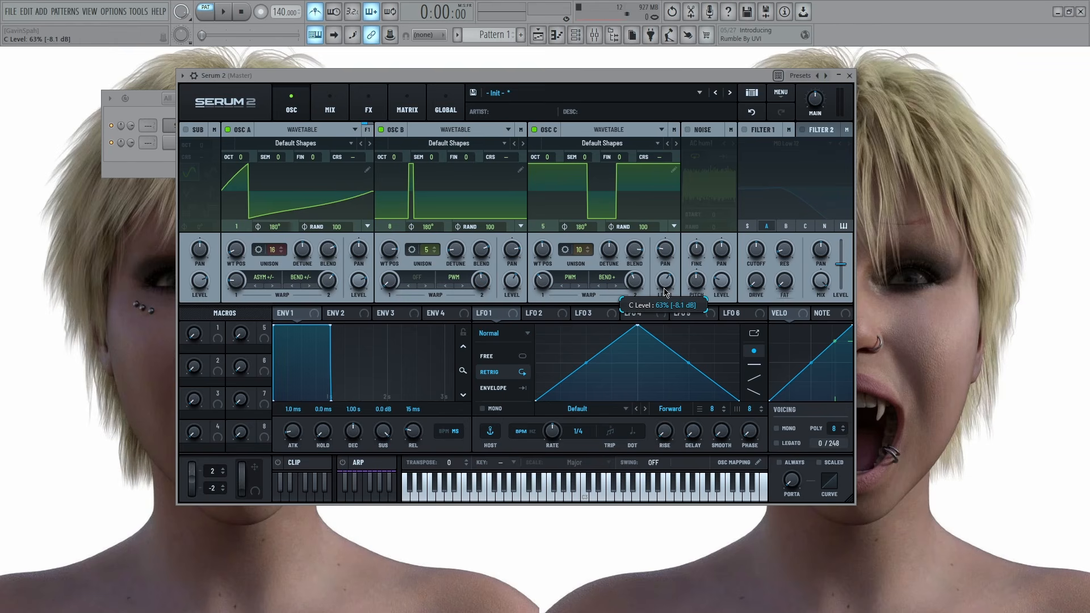
# Audition oscillator C alone, adding oscillators B and A back in one at a time
pyautogui.click(228, 130)
pyautogui.click(381, 130)
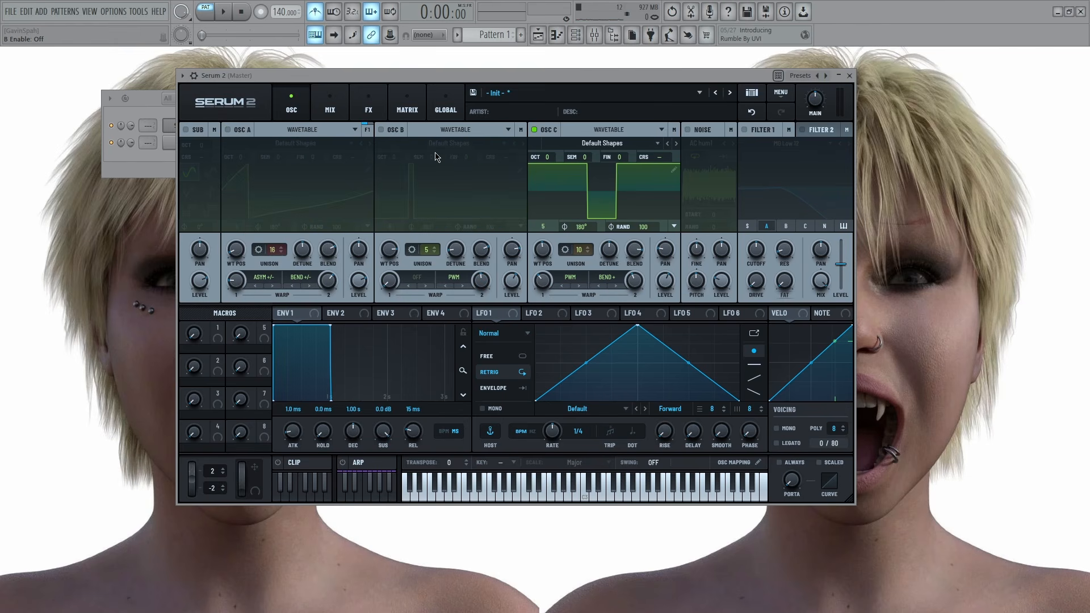
pyautogui.press('m')
pyautogui.click(381, 130)
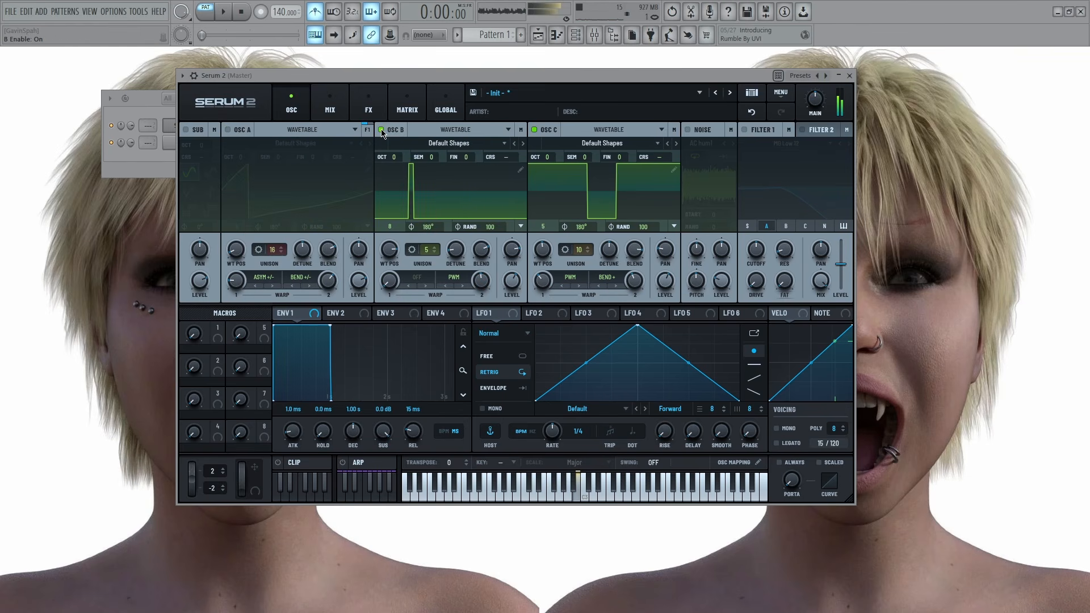
pyautogui.click(228, 129)
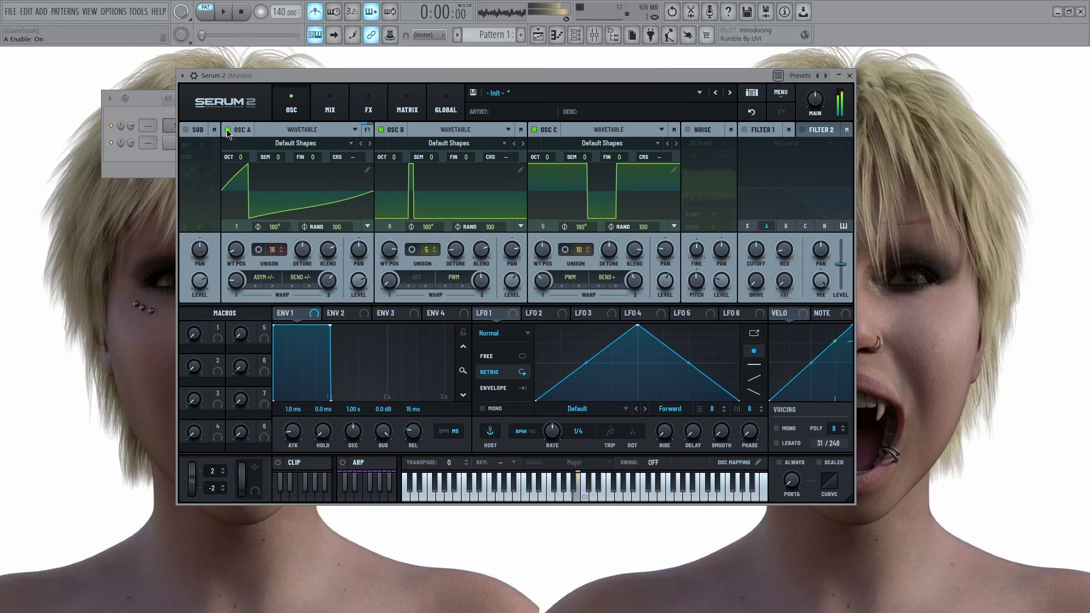
# Enable the sub oscillator and cycle through its waveform shapes, ending on Sine
pyautogui.click(190, 130)
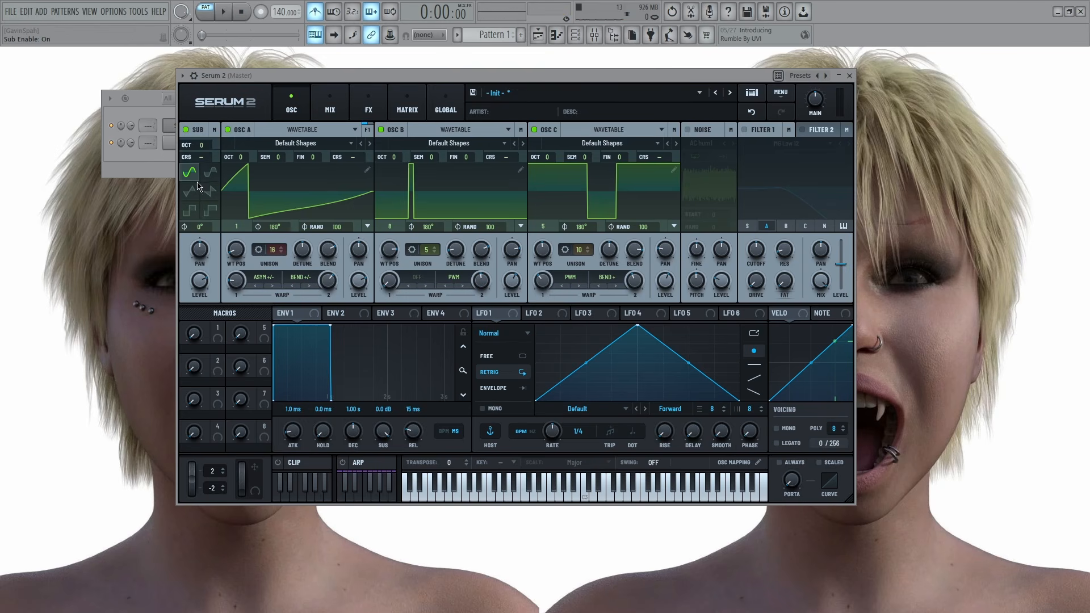
pyautogui.click(191, 191)
pyautogui.click(212, 173)
pyautogui.click(191, 210)
pyautogui.click(210, 210)
pyautogui.click(210, 173)
pyautogui.click(191, 172)
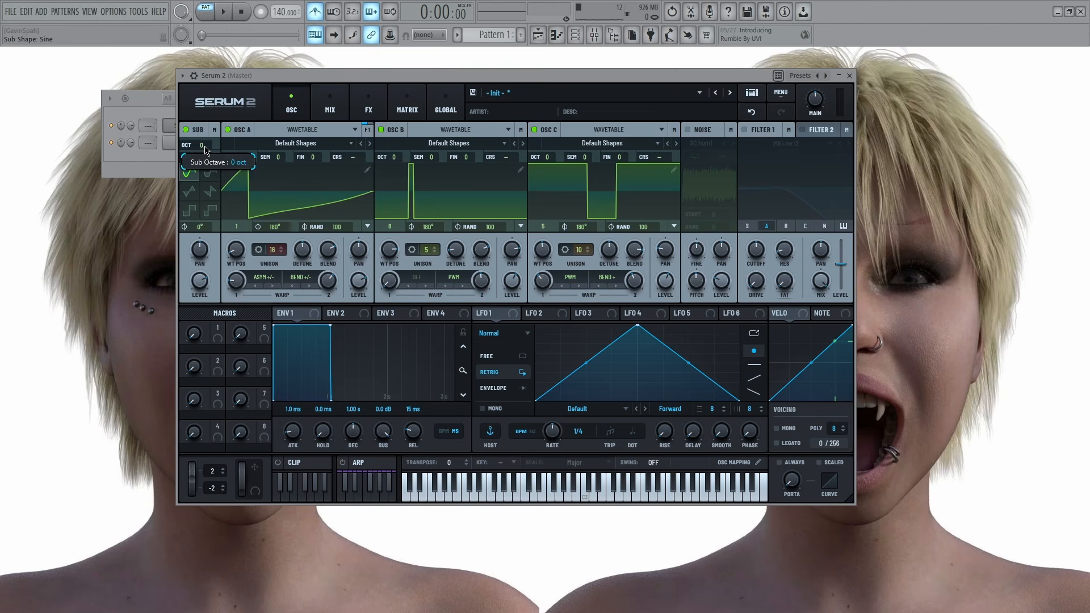
# Audition the sub oscillator at different octaves and shapes, ending with a sawtooth at octave -1
pyautogui.moveTo(206, 145); pyautogui.dragTo(207, 157)
pyautogui.press('m')
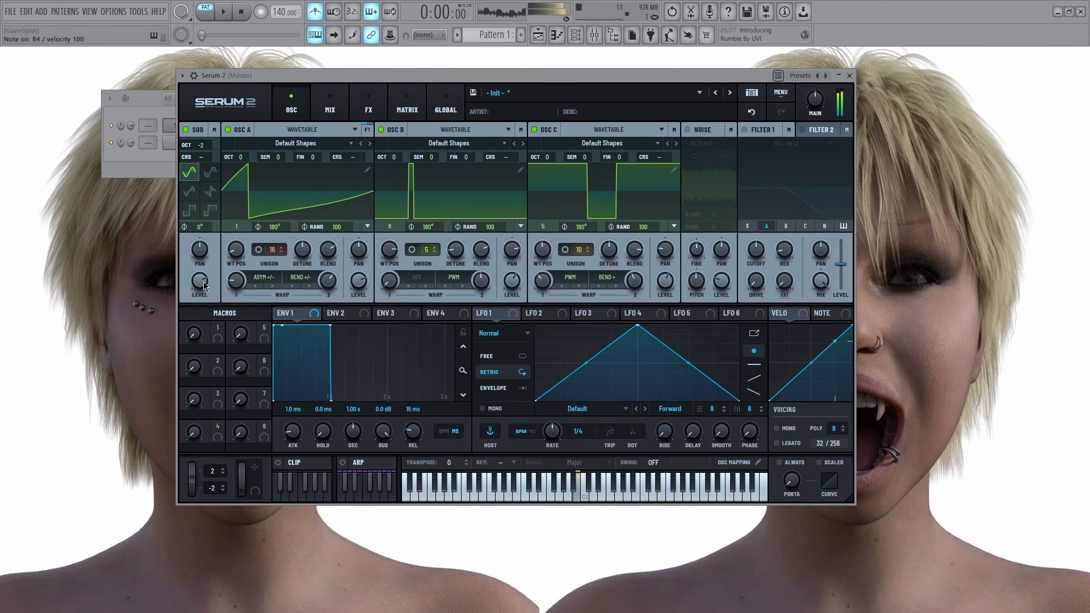
pyautogui.click(211, 174)
pyautogui.press('m')
pyautogui.moveTo(203, 146); pyautogui.dragTo(204, 138)
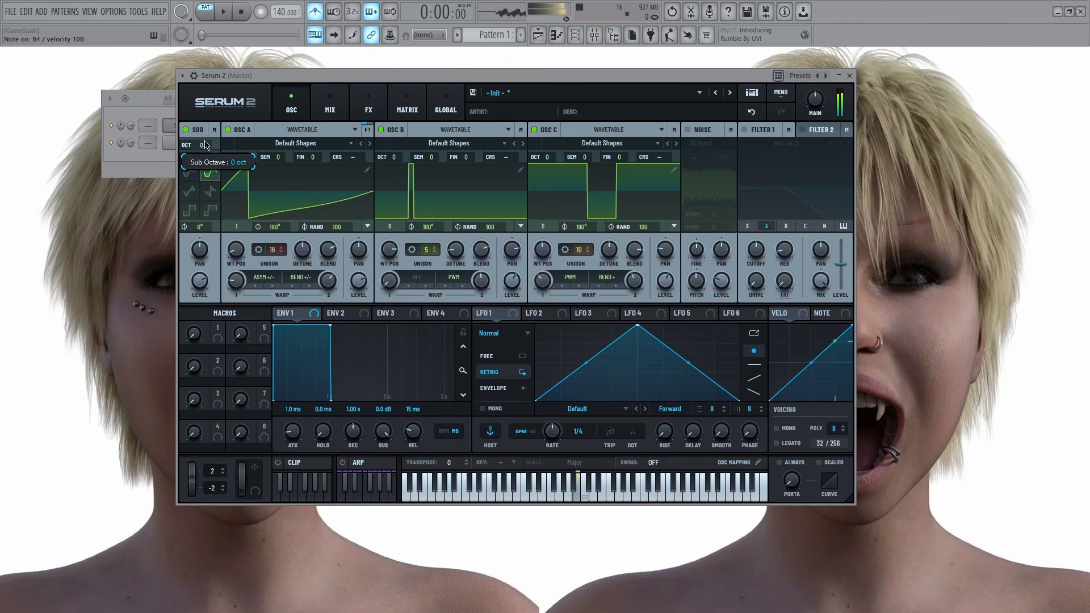
pyautogui.press('m')
pyautogui.click(195, 195)
pyautogui.click(211, 193)
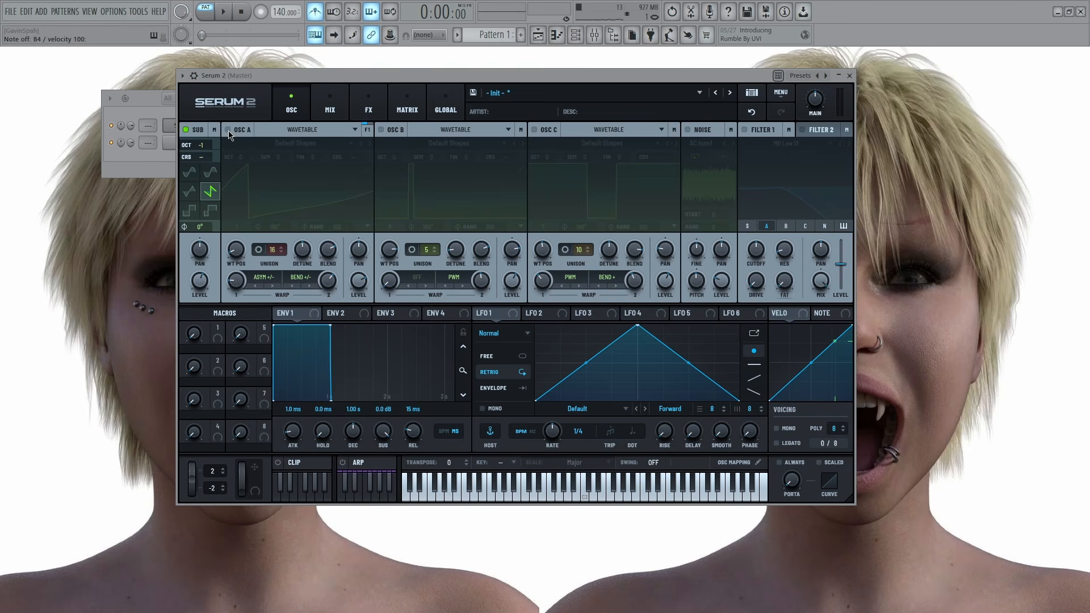
# Re-enable oscillators A, B and C one after another to hear them layered over the sub
pyautogui.click(229, 130)
pyautogui.click(386, 128)
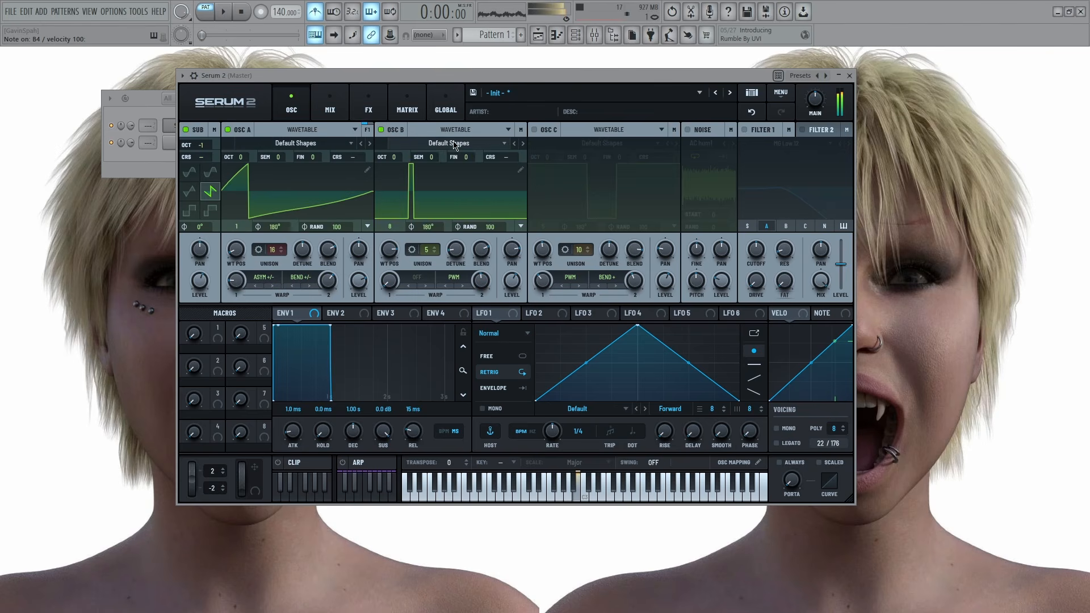
pyautogui.click(535, 129)
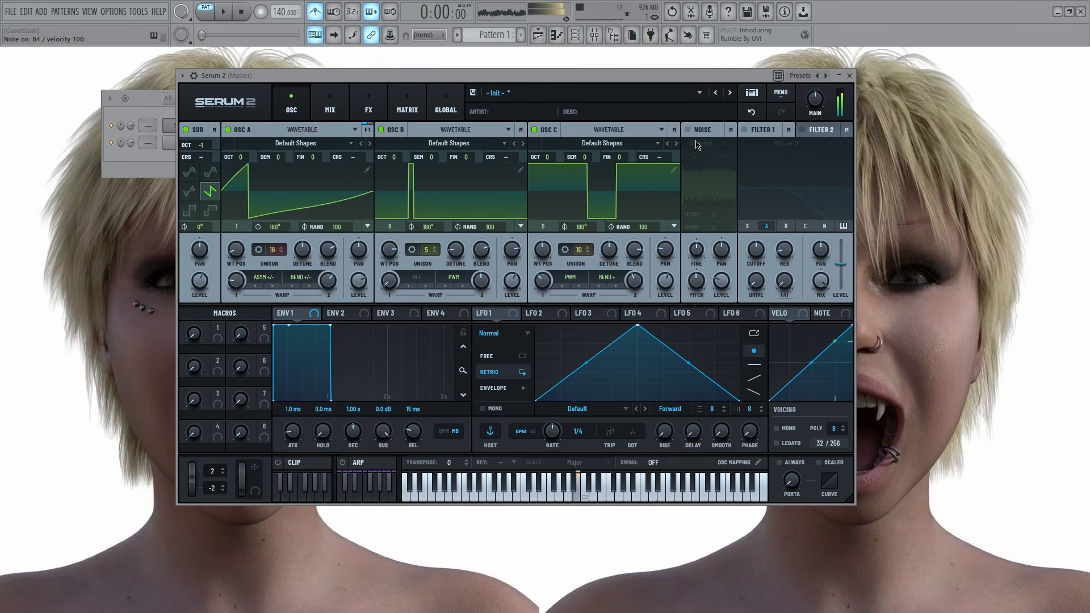
# Set oscillator B to octave +1 and oscillator C to octave 0 with +7 semitones, auditioning the layered note
pyautogui.moveTo(547, 158); pyautogui.dragTo(548, 152)
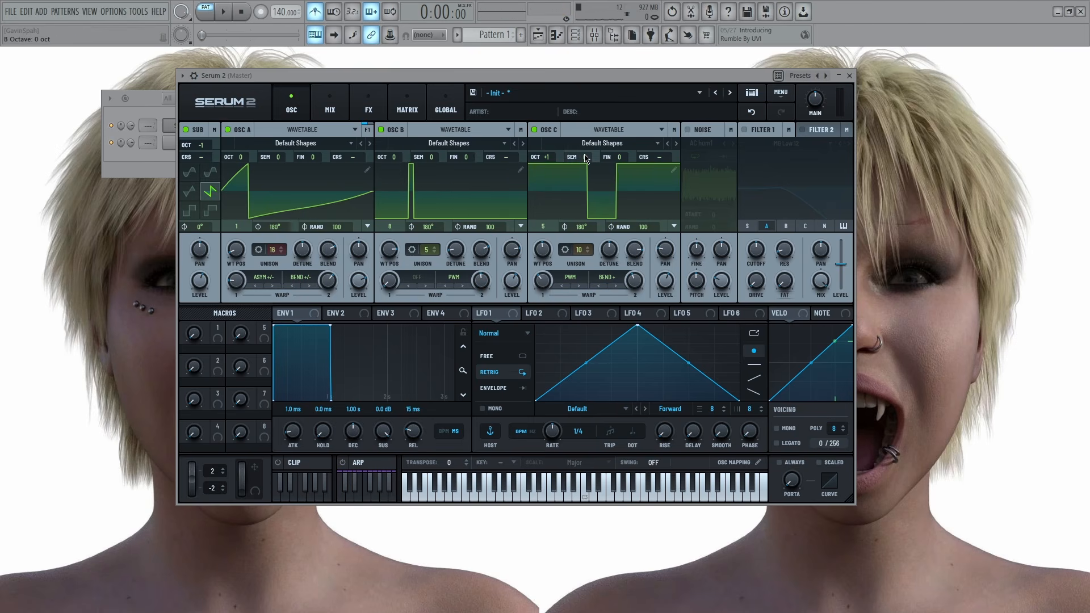
pyautogui.moveTo(547, 158); pyautogui.dragTo(548, 170)
pyautogui.press('m')
pyautogui.press('m')
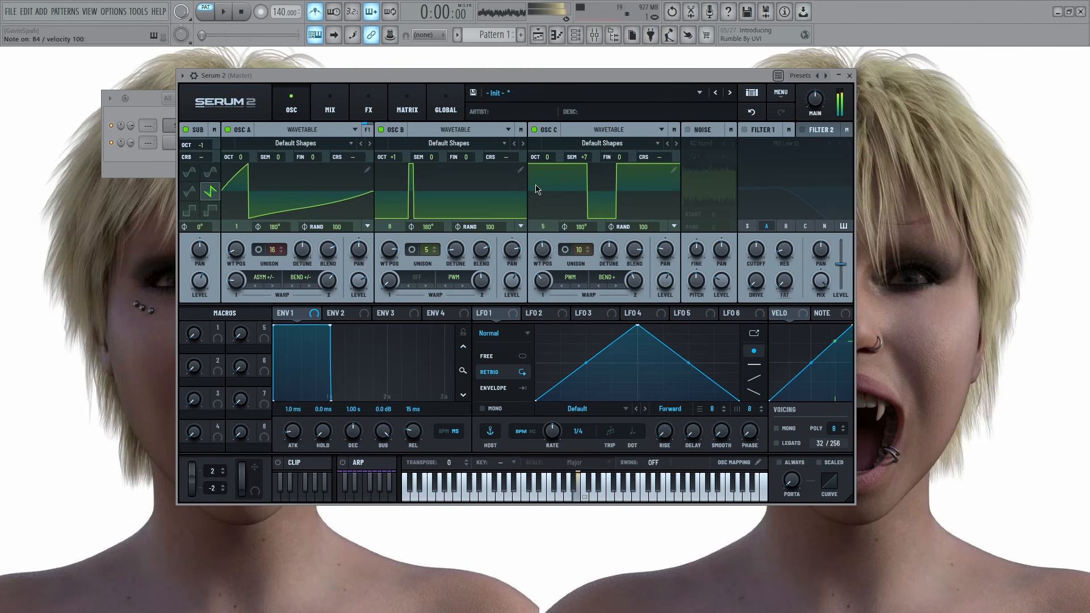
# Enable the noise oscillator, disable oscillators A, B, C and the sub, and adjust the noise level
pyautogui.click(688, 131)
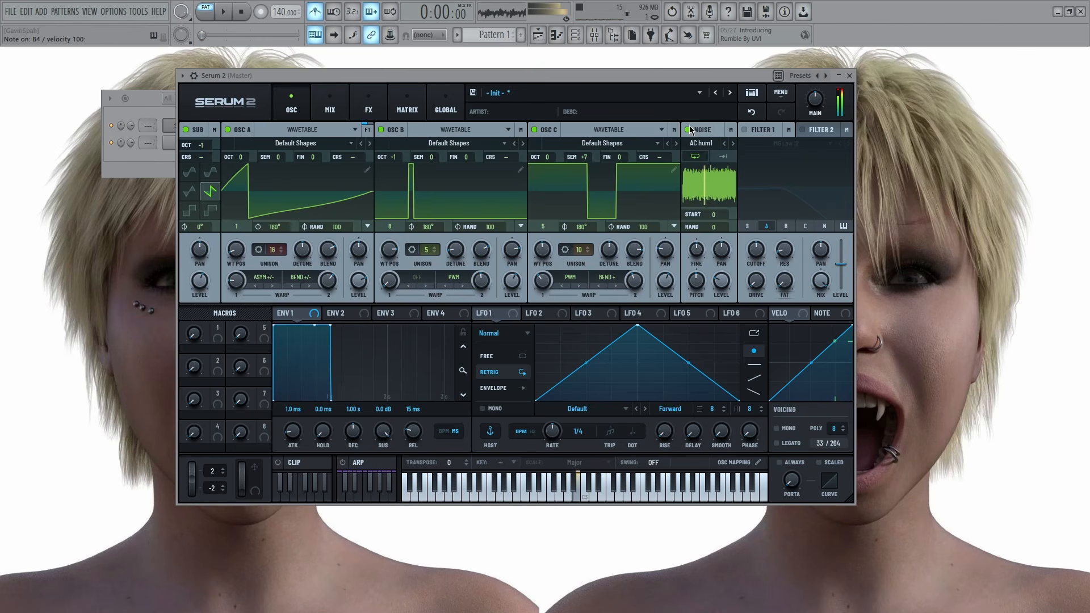
pyautogui.click(534, 129)
pyautogui.click(392, 131)
pyautogui.click(227, 129)
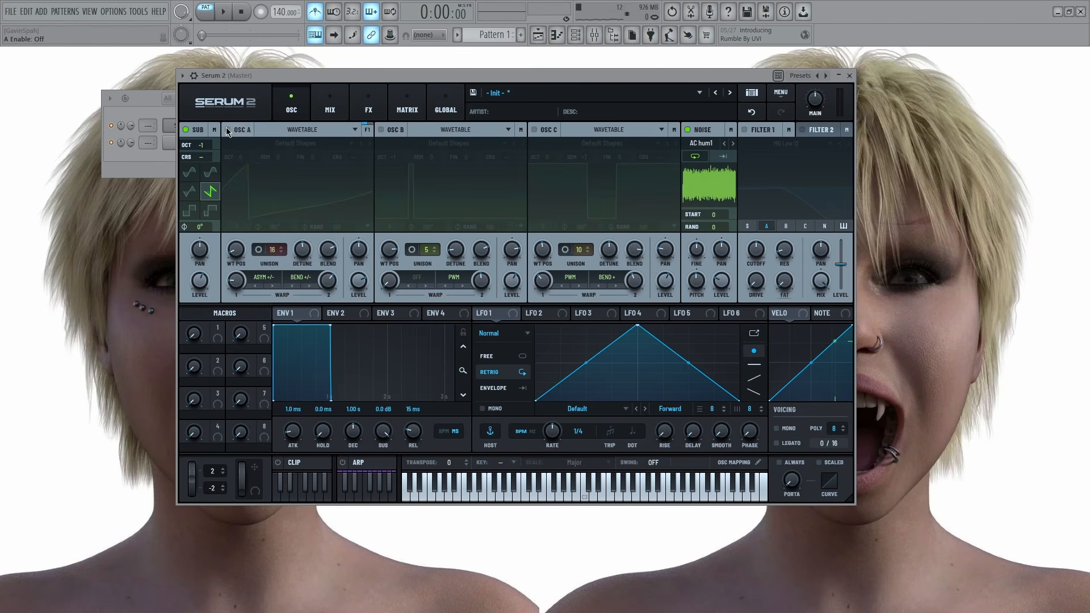
pyautogui.click(186, 129)
pyautogui.moveTo(722, 281); pyautogui.dragTo(699, 124)
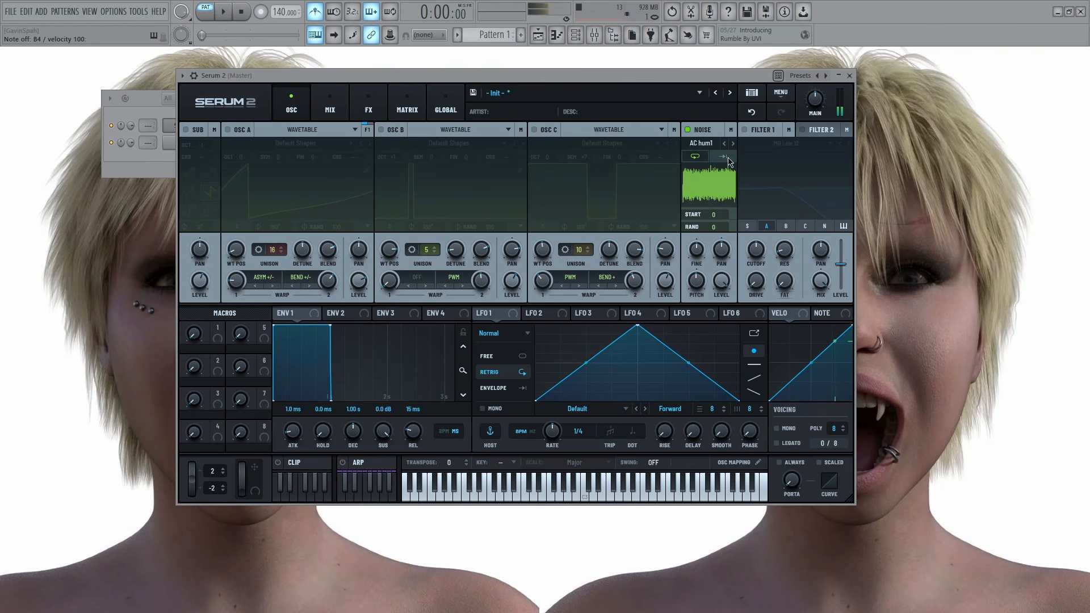
# Load the Air Can 5 sample from the Organics noises, adjust the noise level, and audition it with all oscillators enabled
pyautogui.click(704, 143)
pyautogui.moveTo(747, 172)
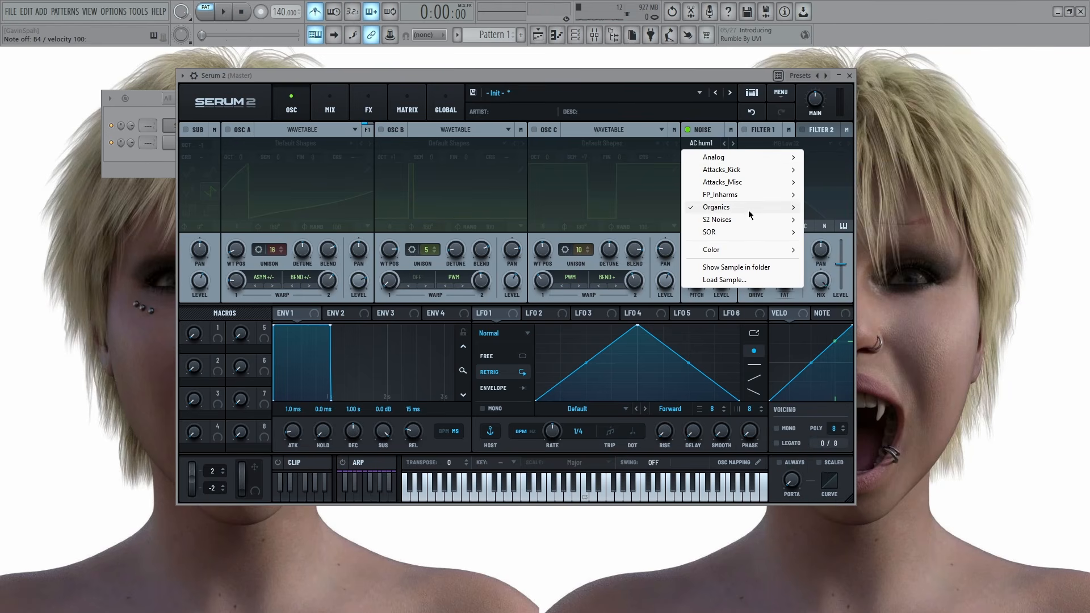
pyautogui.moveTo(777, 225)
pyautogui.moveTo(786, 207)
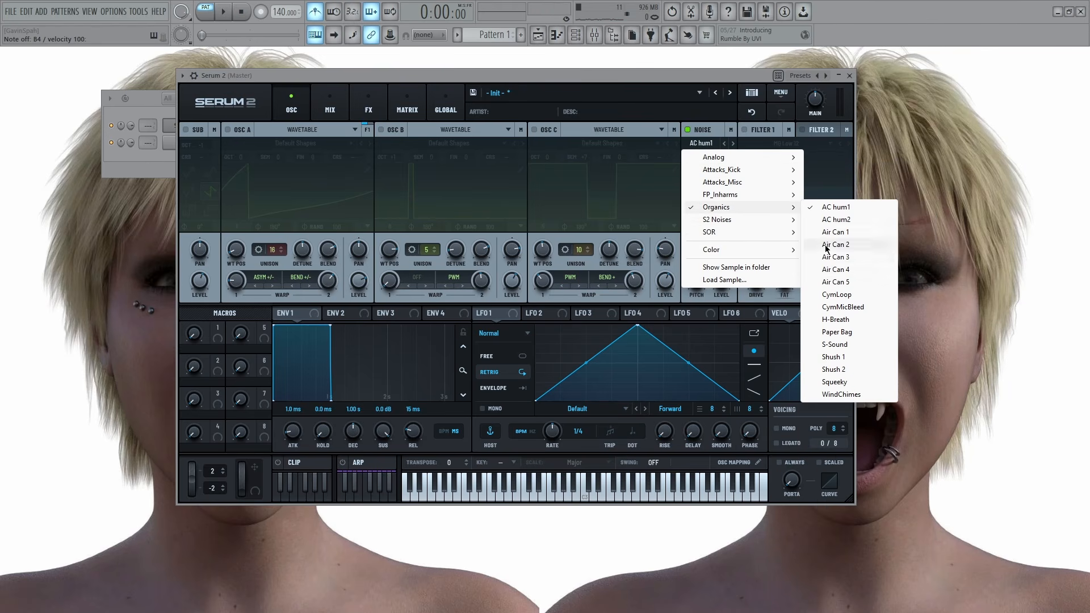
pyautogui.click(829, 274)
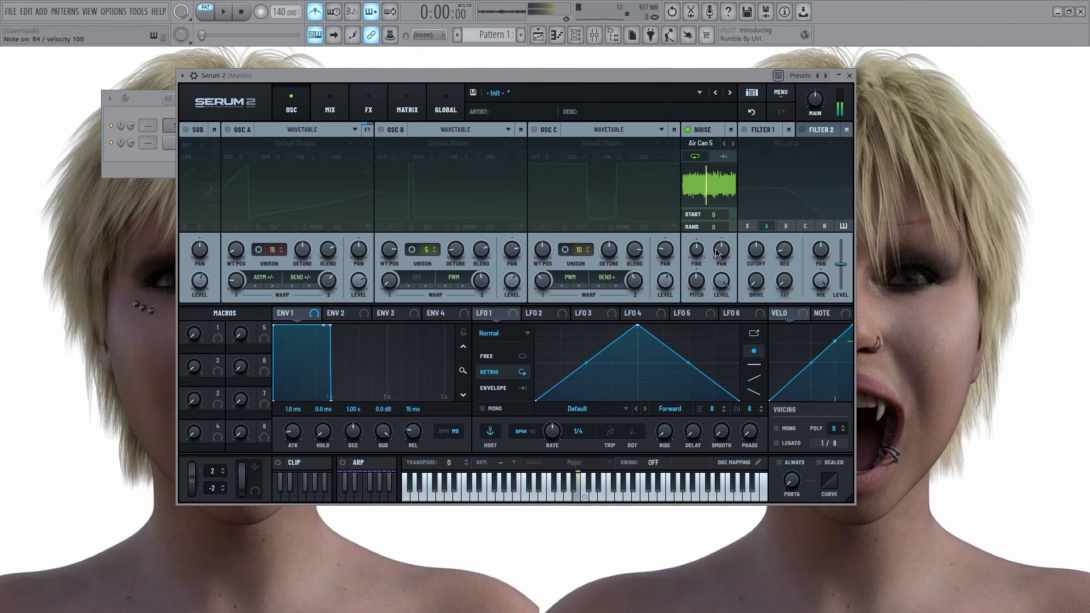
pyautogui.moveTo(721, 280); pyautogui.dragTo(708, 349)
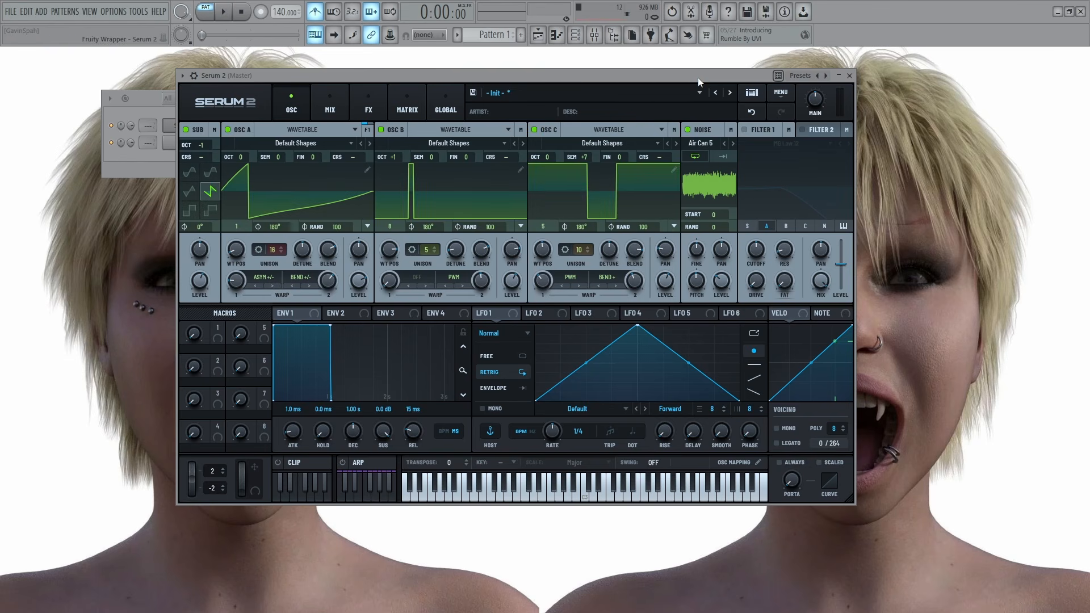
pyautogui.press('m')
# Try routing the sub oscillator to Filter and switch its output back to Main
pyautogui.click(214, 130)
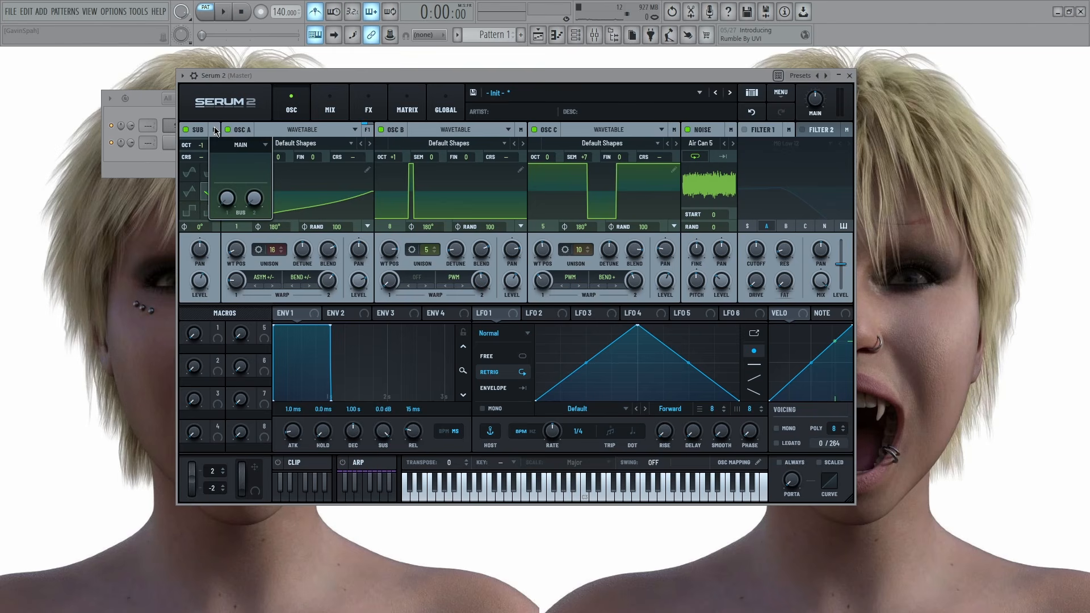
pyautogui.click(241, 146)
pyautogui.click(242, 159)
pyautogui.click(240, 146)
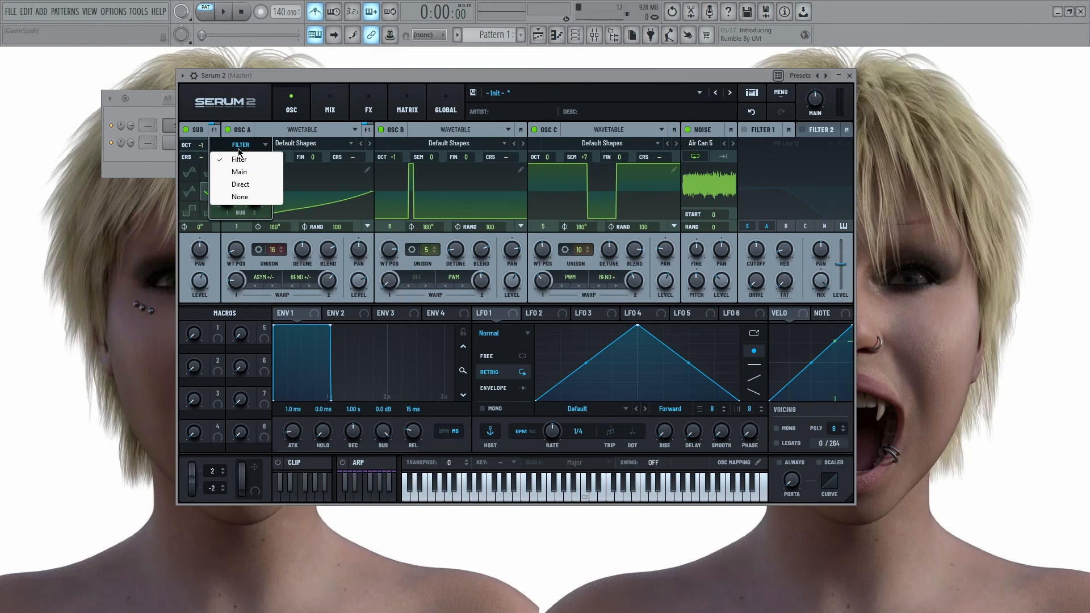
pyautogui.click(239, 172)
# Open oscillator A's output routing settings
pyautogui.click(367, 130)
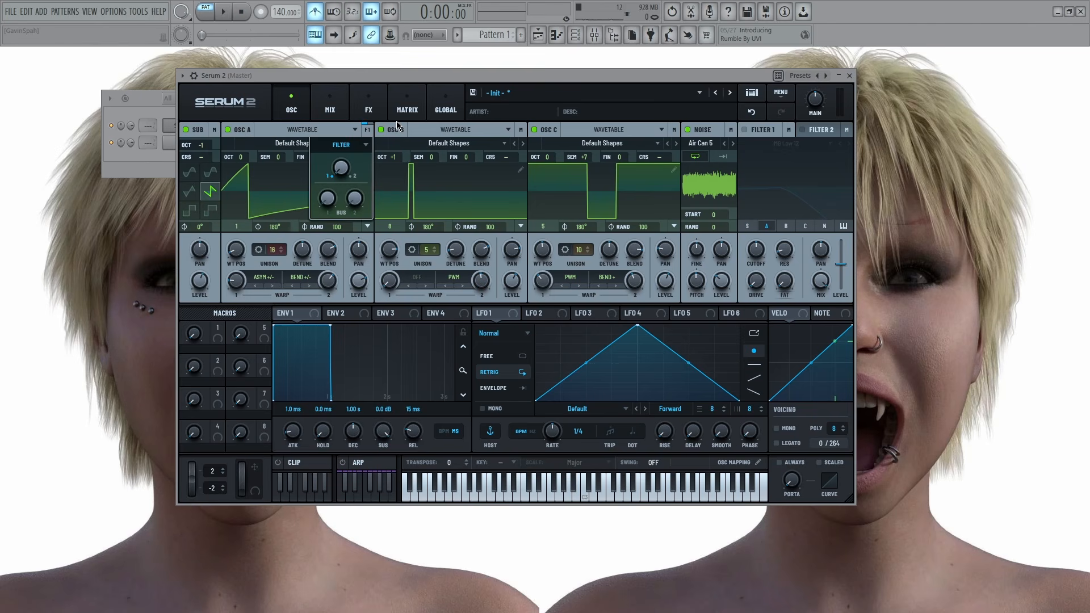
# Route oscillator A's output to Filter 1 and enable Filter 1 with the MG Low 12 type
pyautogui.click(355, 146)
pyautogui.click(342, 160)
pyautogui.click(744, 130)
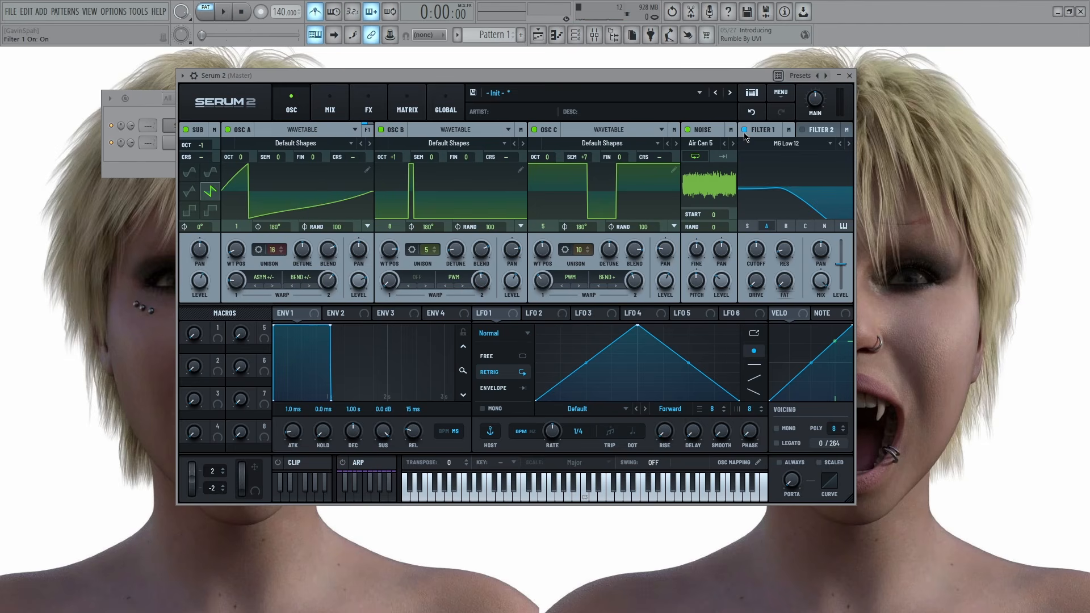
# Disable the sub, oscillators B and C, and the noise oscillator so only oscillator A plays
pyautogui.click(195, 129)
pyautogui.click(395, 130)
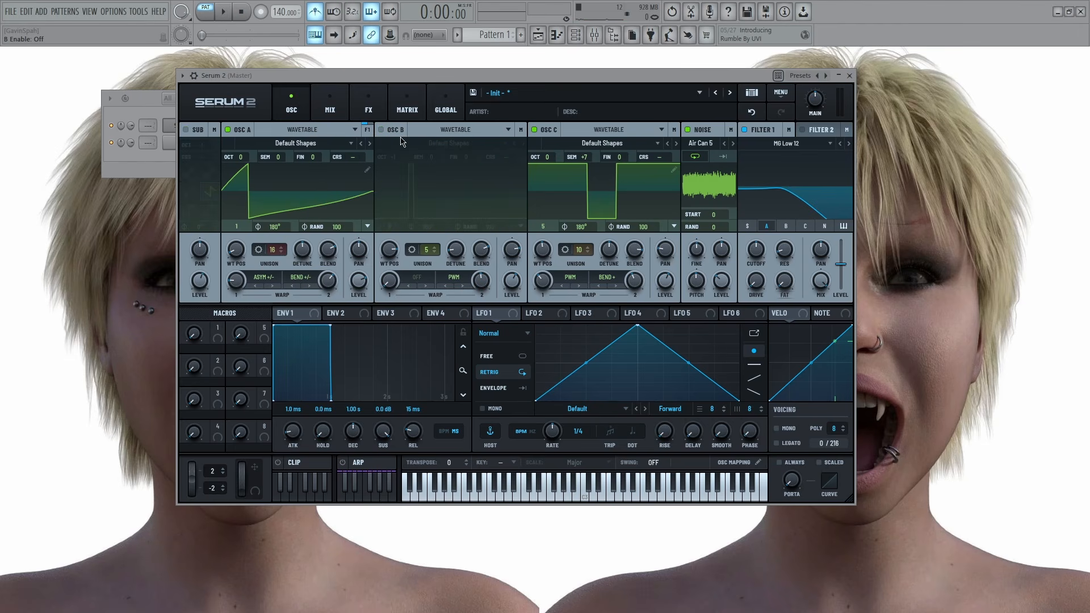
pyautogui.click(534, 130)
pyautogui.click(687, 130)
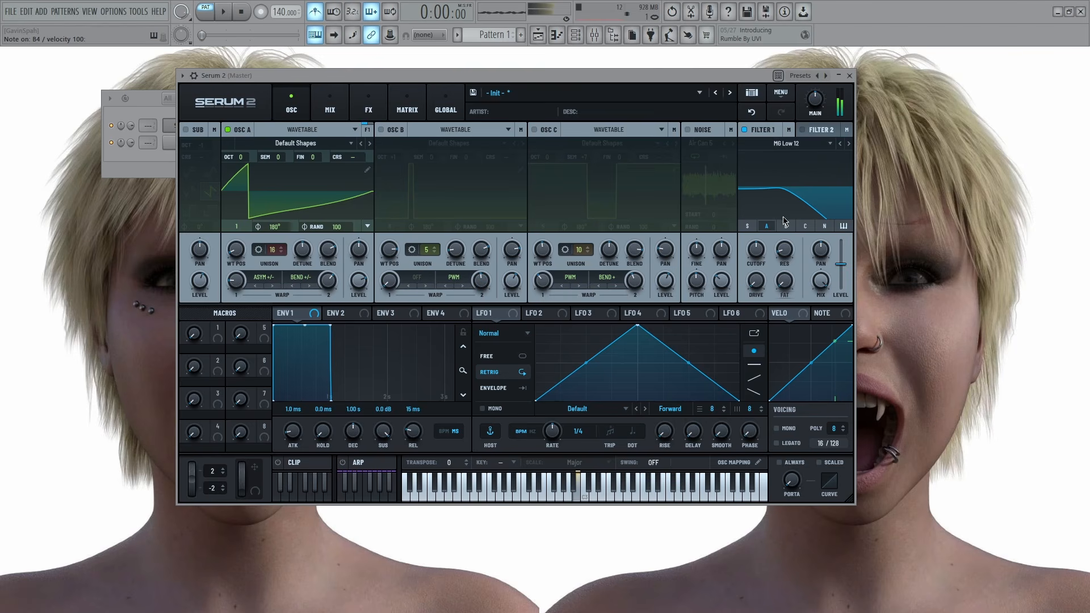
# Compare oscillator A with Filter 1 off and on, and adjust the filter's cutoff and raise its resonance to about 36%
pyautogui.click(745, 130)
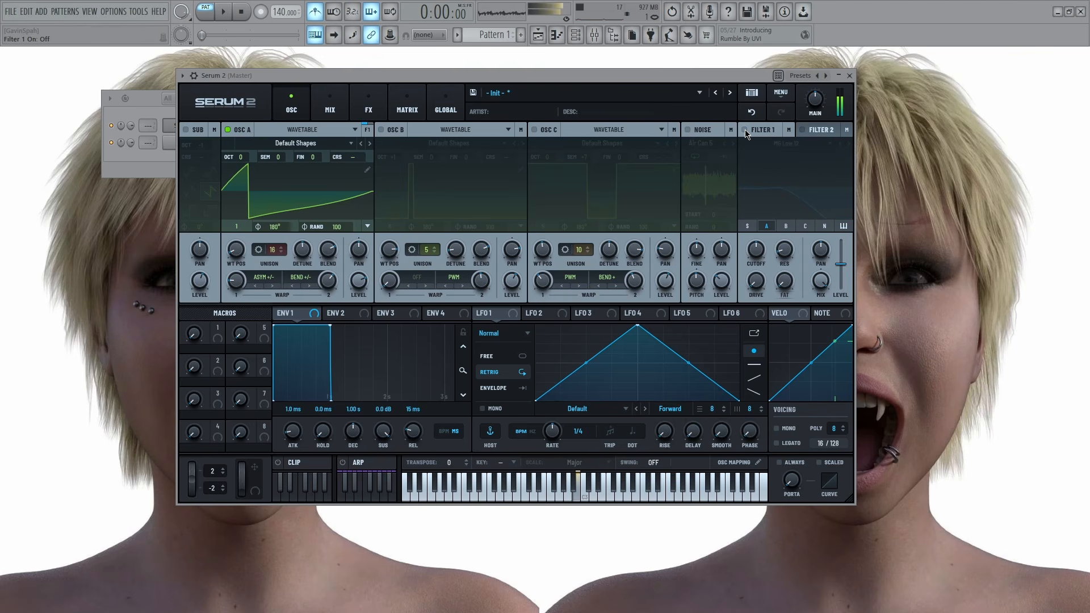
pyautogui.click(745, 130)
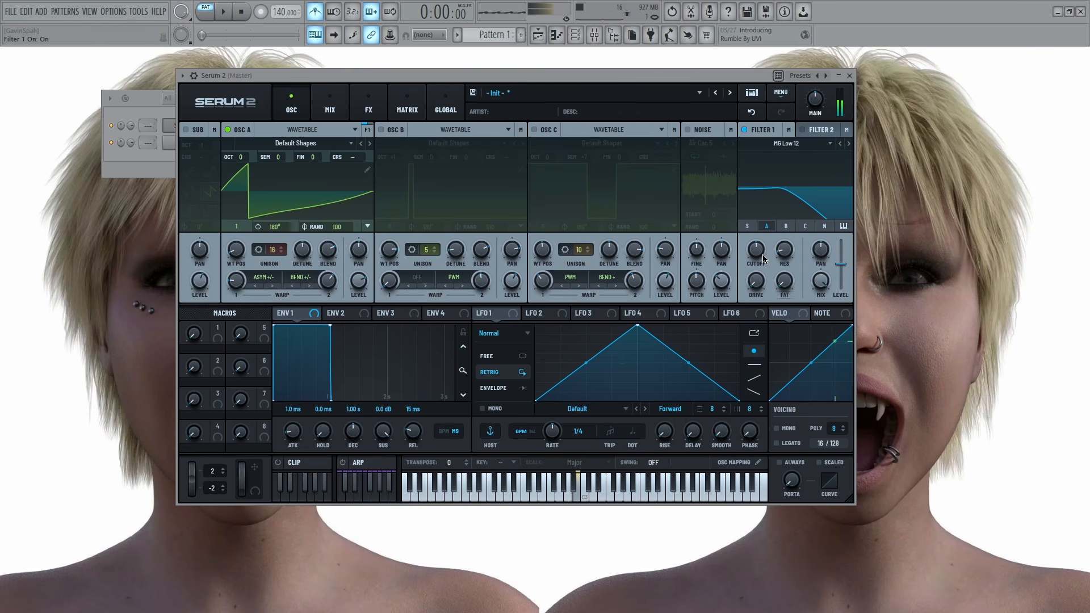
pyautogui.moveTo(757, 251); pyautogui.dragTo(785, 217)
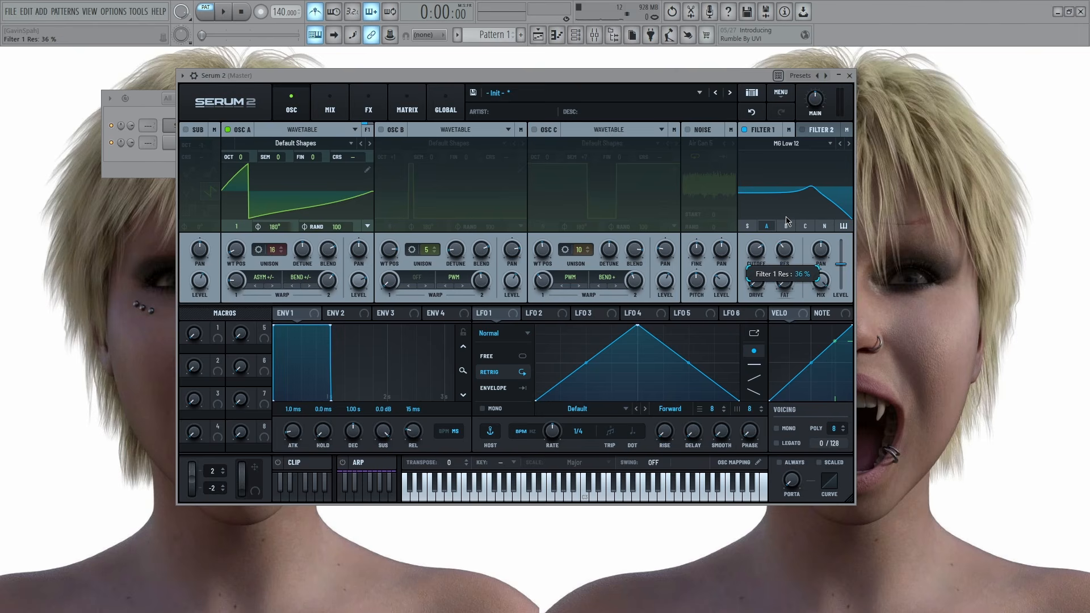
pyautogui.moveTo(761, 277); pyautogui.dragTo(761, 255)
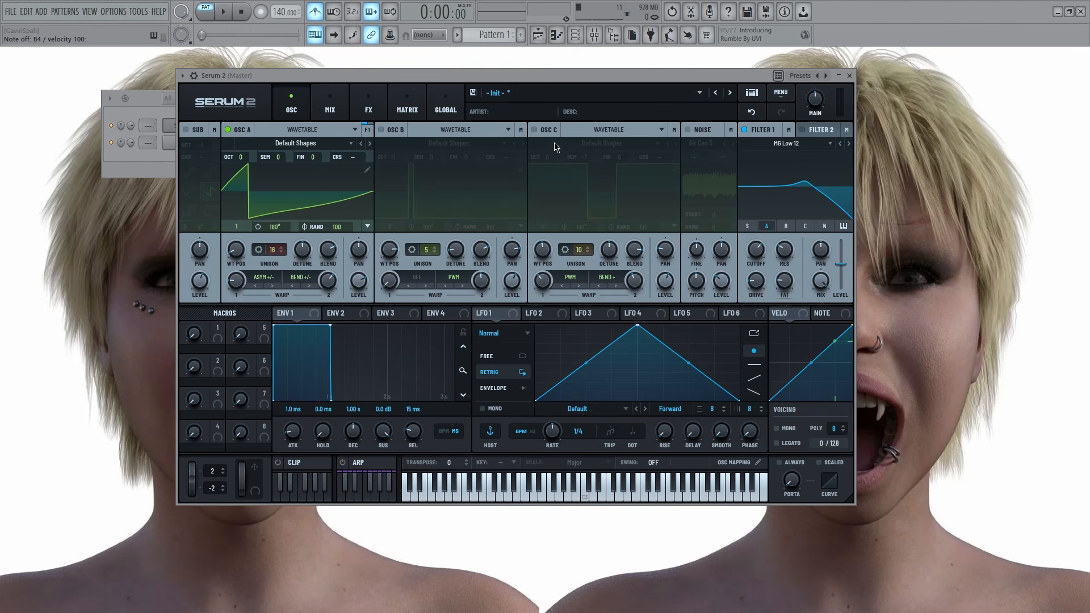
# Re-enable oscillator B and the sub, route oscillator B's output to Filter 2, and turn Filter 2 on
pyautogui.click(381, 129)
pyautogui.click(185, 130)
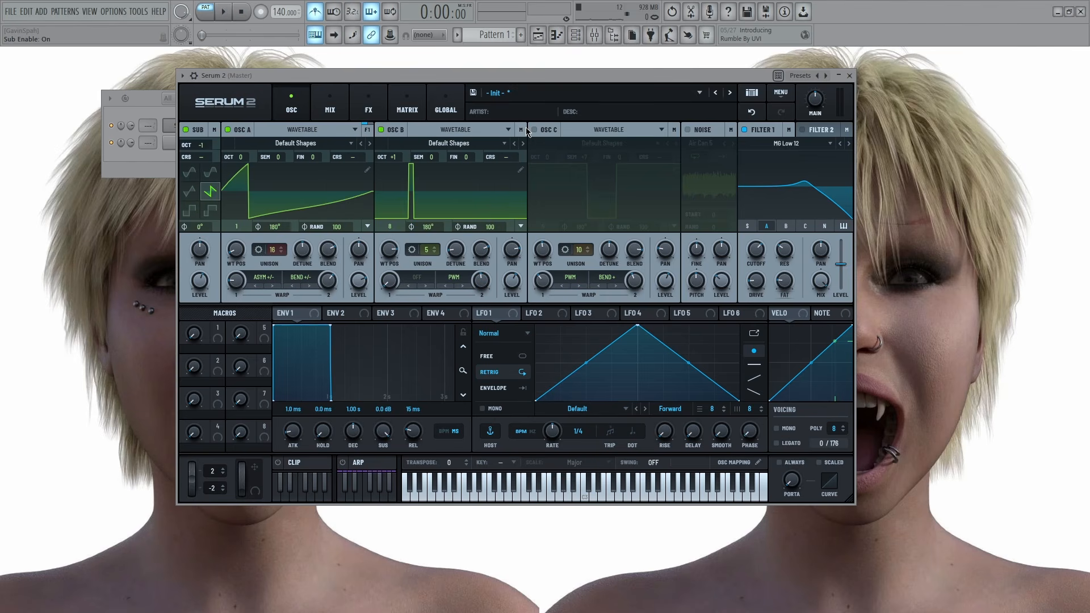
pyautogui.click(521, 129)
pyautogui.click(512, 146)
pyautogui.click(501, 157)
pyautogui.moveTo(494, 169); pyautogui.dragTo(545, 45)
pyautogui.click(802, 130)
pyautogui.click(762, 129)
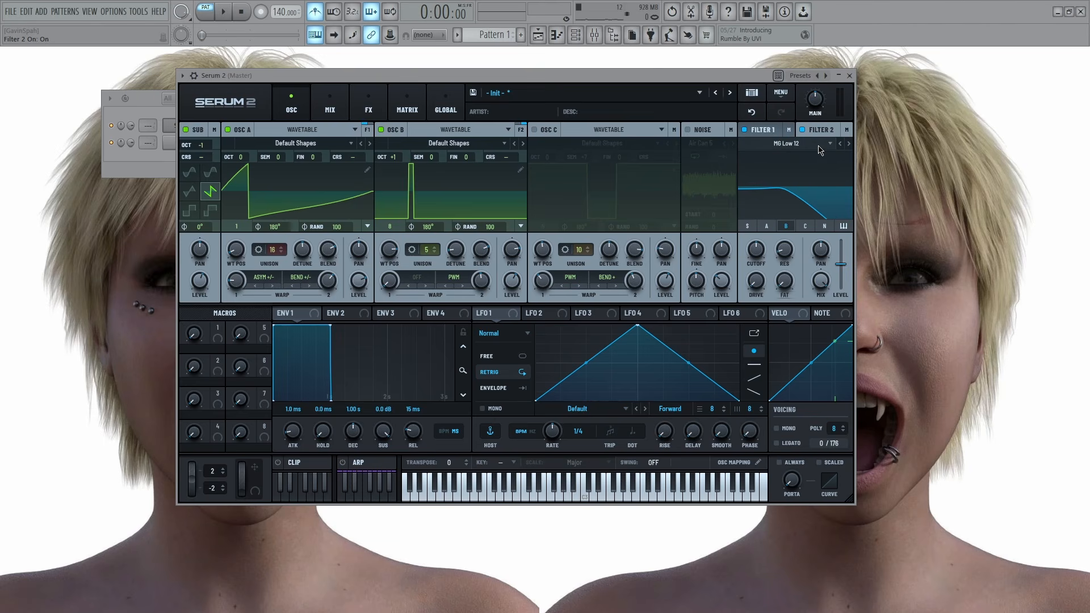
# Set Filter 2 to the Band 24 type, raise its resonance, and set its cutoff to about 976 Hz
pyautogui.click(786, 143)
pyautogui.moveTo(798, 162)
pyautogui.click(853, 319)
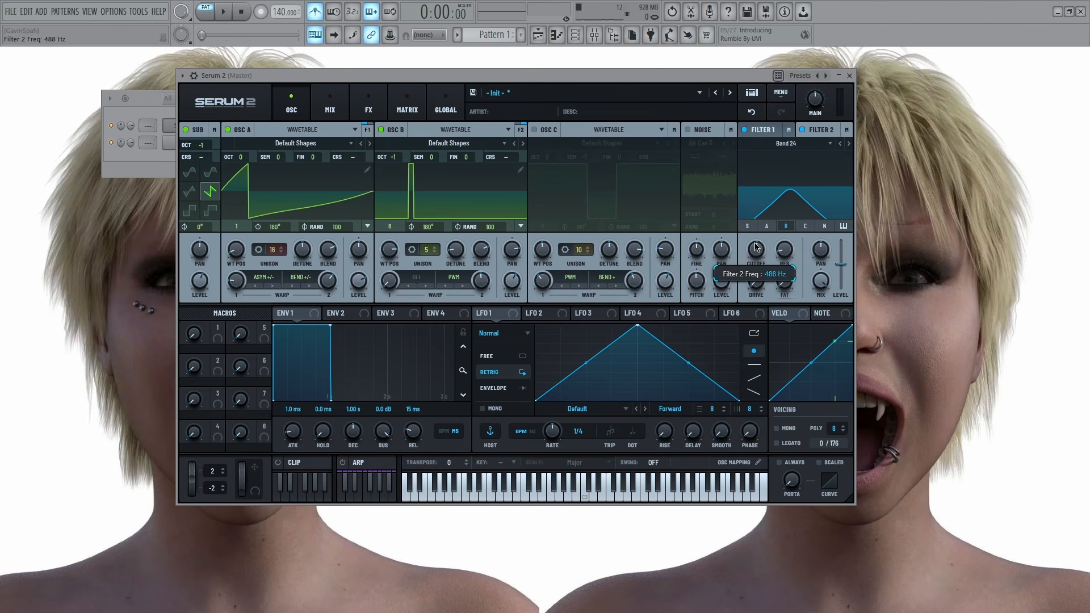
pyautogui.moveTo(784, 251); pyautogui.dragTo(788, 159)
pyautogui.moveTo(784, 279); pyautogui.dragTo(751, 264)
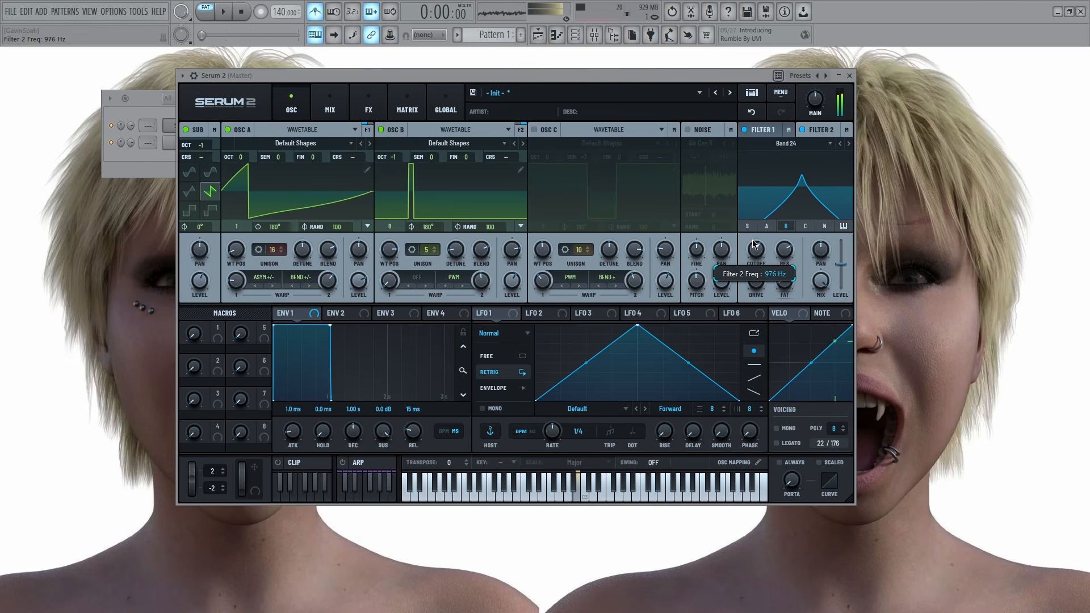
# Audition oscillator B alone with Filter 2 off and on, disabling oscillator A and the sub for the comparison
pyautogui.click(228, 129)
pyautogui.click(186, 130)
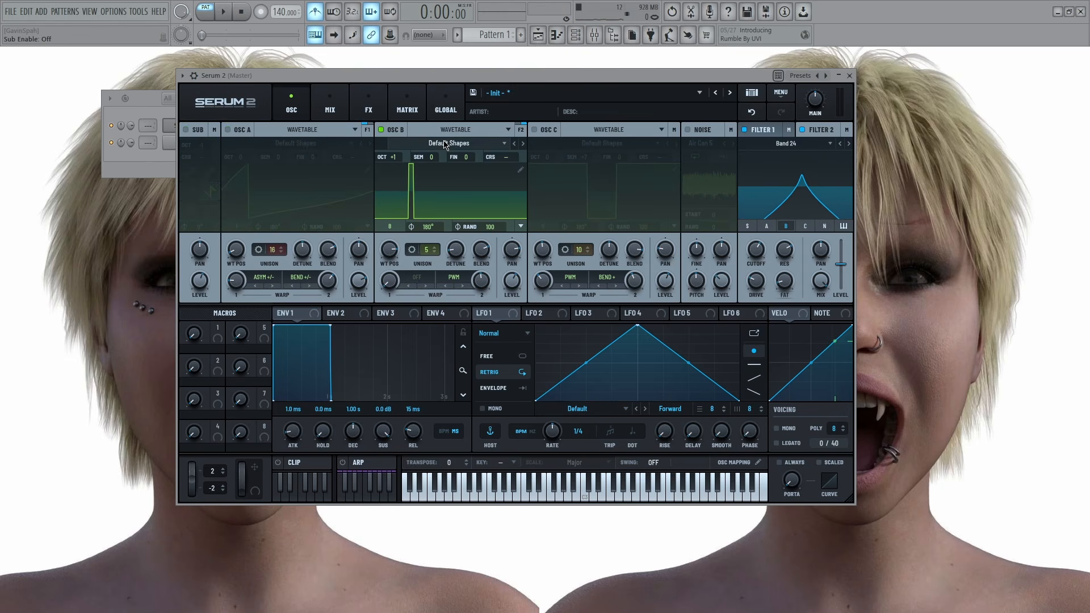
pyautogui.click(803, 130)
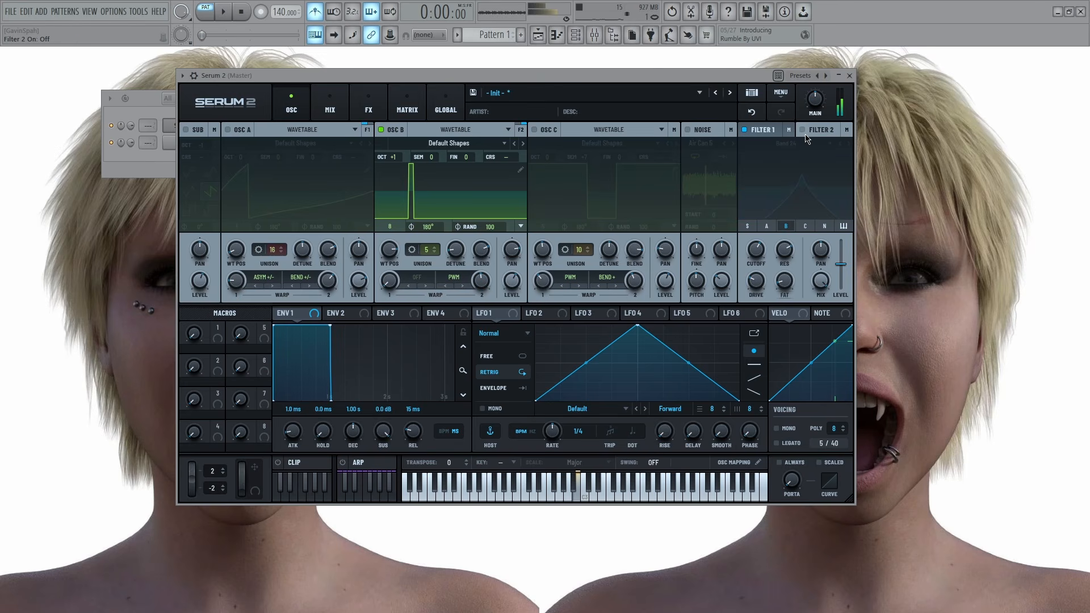
pyautogui.click(802, 130)
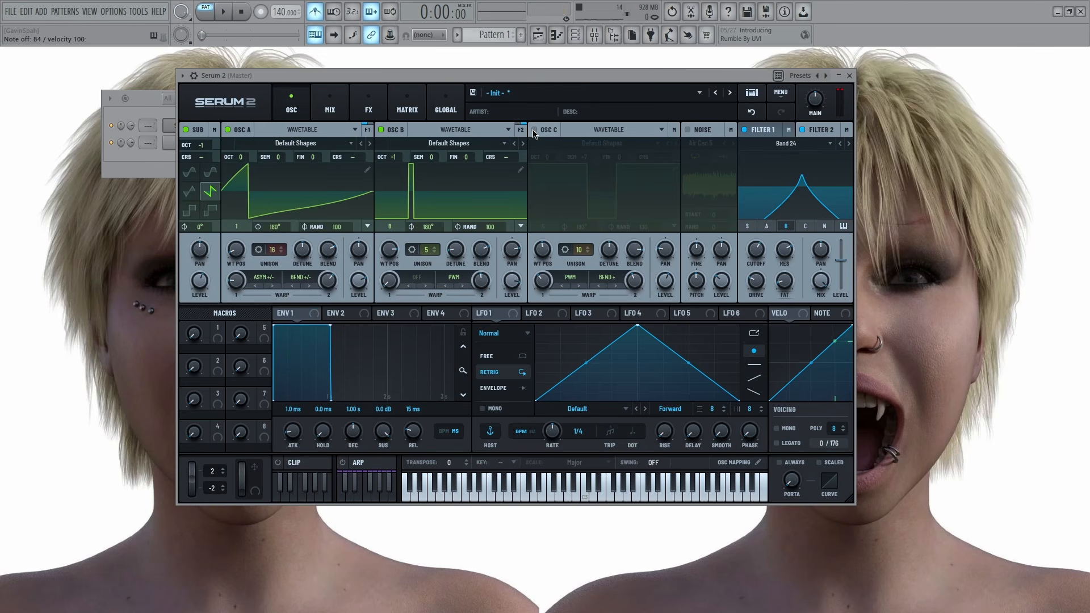
# Enable oscillator C and route its output to Filter with the filter balance at 0
pyautogui.click(533, 130)
pyautogui.click(673, 129)
pyautogui.click(658, 145)
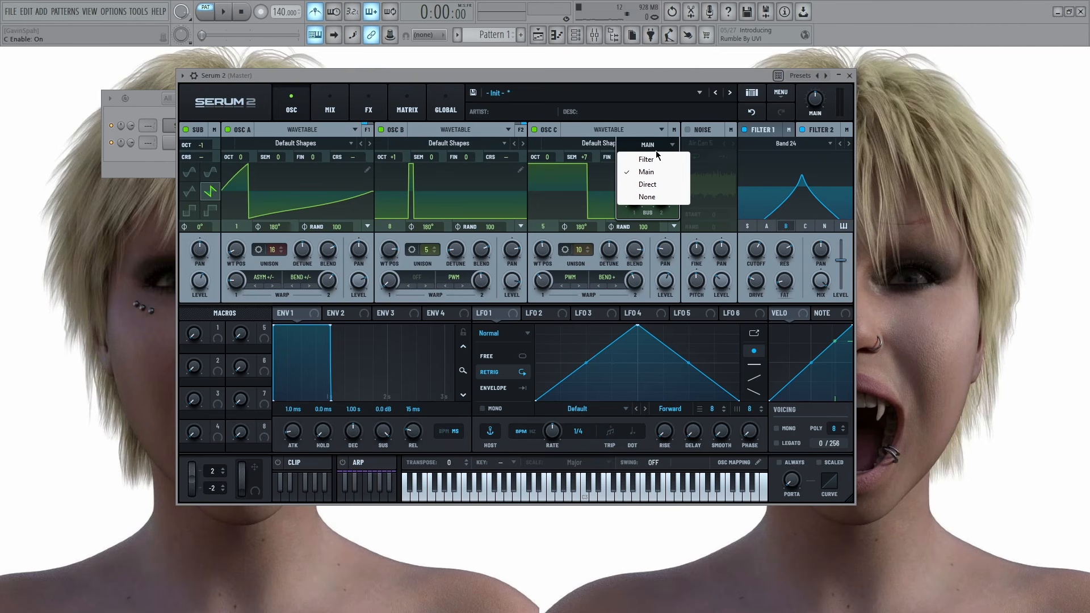
pyautogui.click(649, 169)
pyautogui.moveTo(650, 169); pyautogui.dragTo(650, 170)
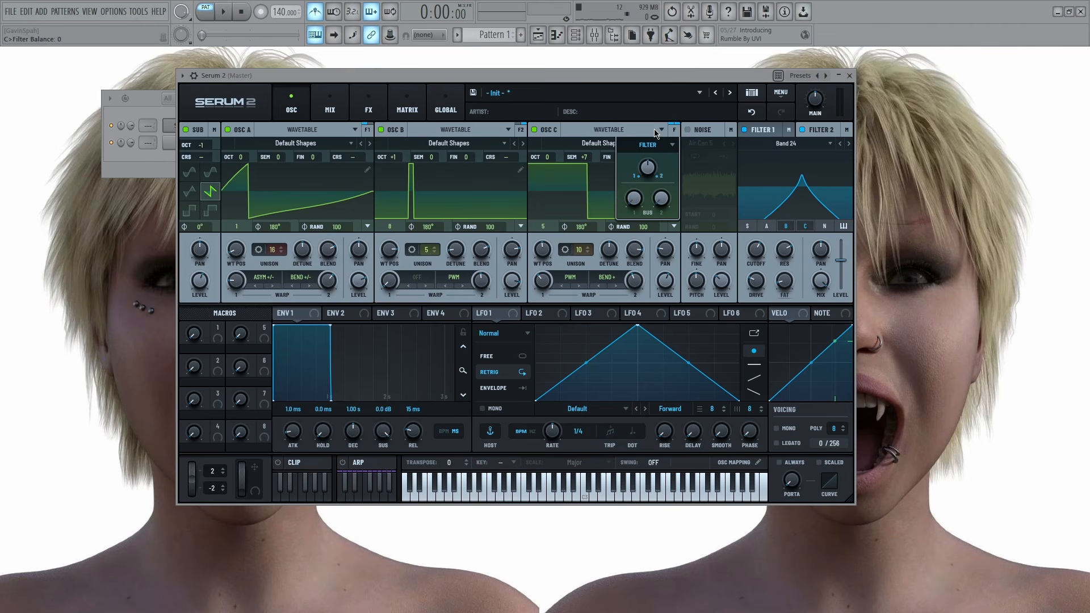
pyautogui.click(655, 130)
pyautogui.click(649, 144)
pyautogui.click(649, 160)
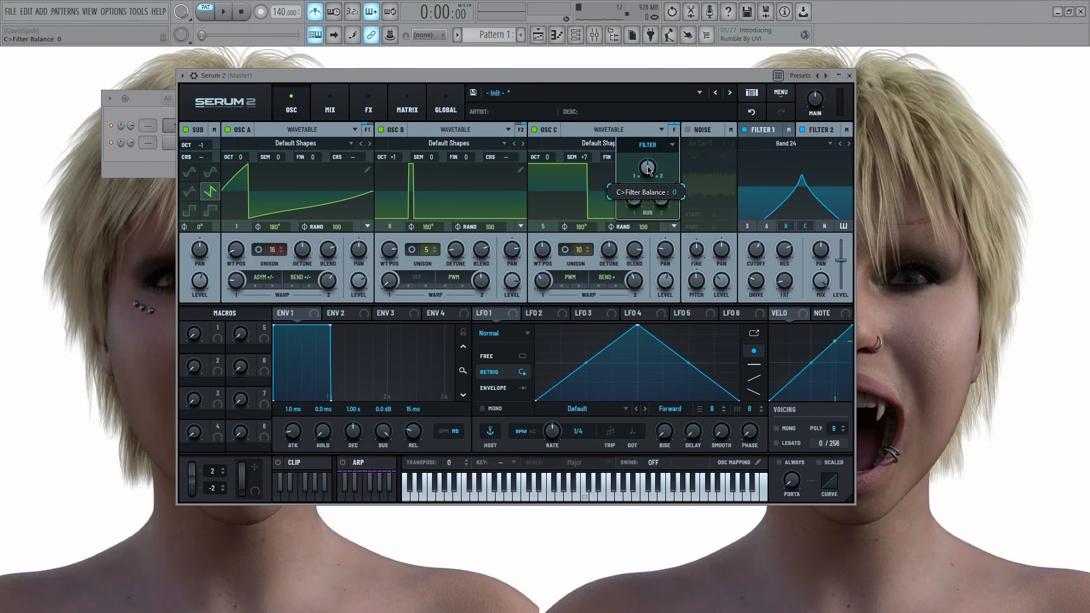
# Audition oscillator C alone with the filters toggled off and on, and turn oscillators A, B and the sub back on
pyautogui.keyDown('alt'); pyautogui.click(534, 130); pyautogui.keyUp('alt')
pyautogui.press('m')
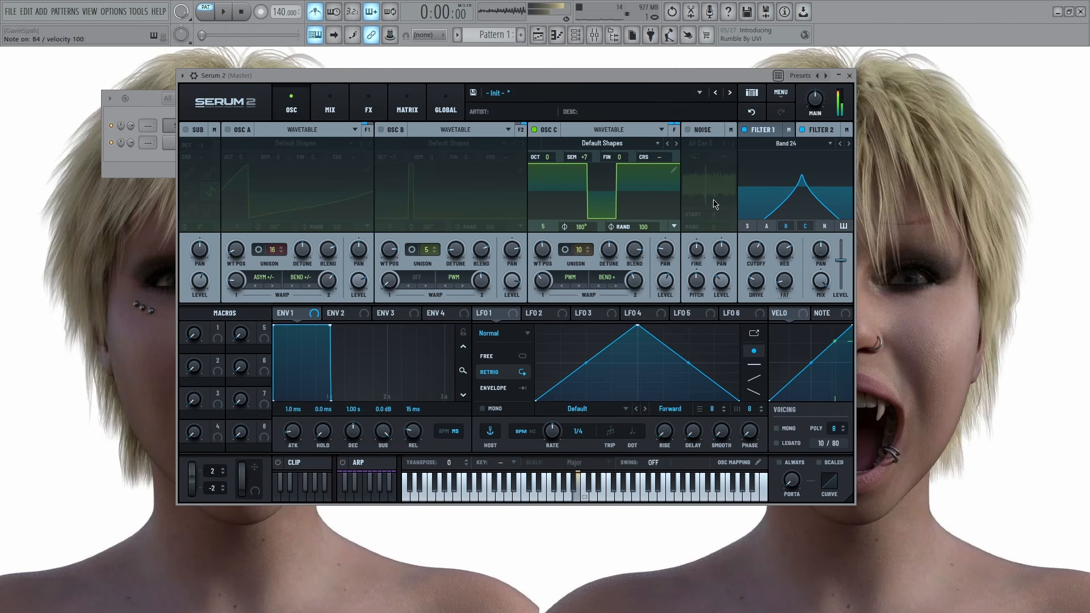
pyautogui.click(744, 130)
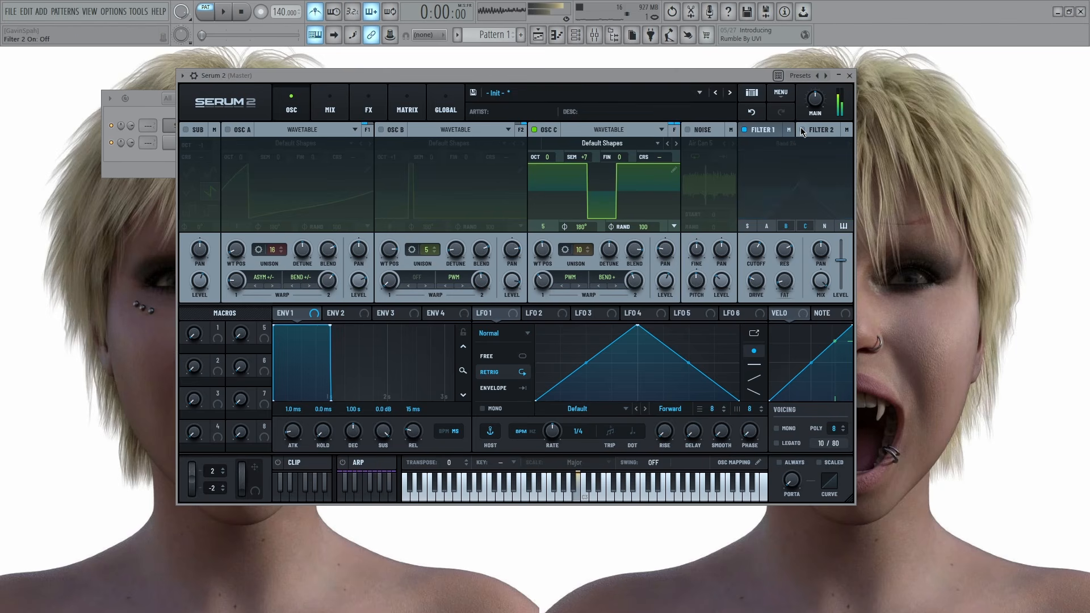
pyautogui.click(745, 134)
pyautogui.click(381, 130)
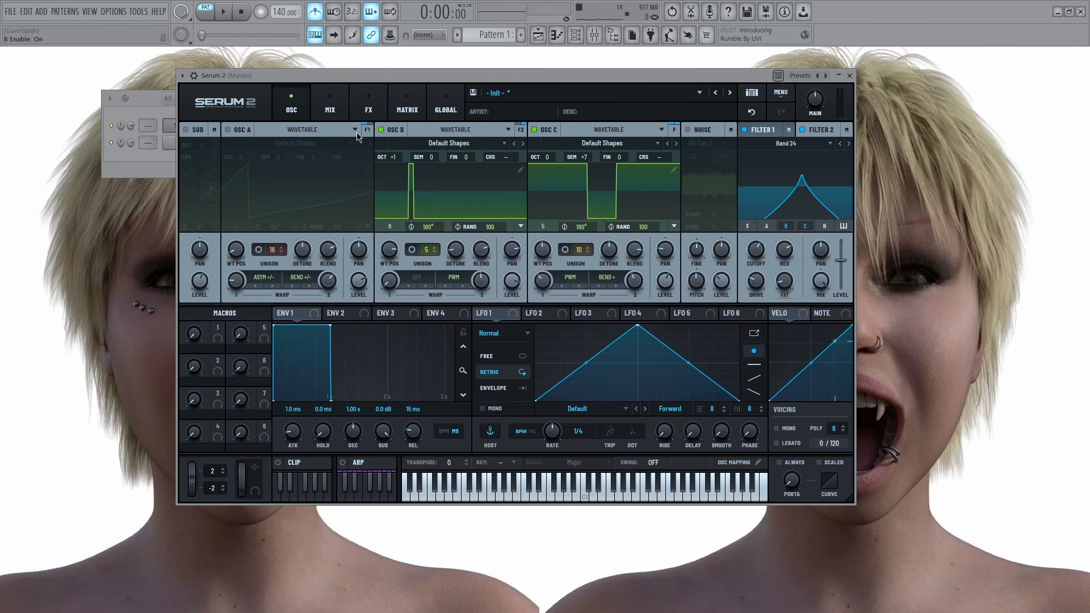
pyautogui.click(228, 129)
pyautogui.click(185, 130)
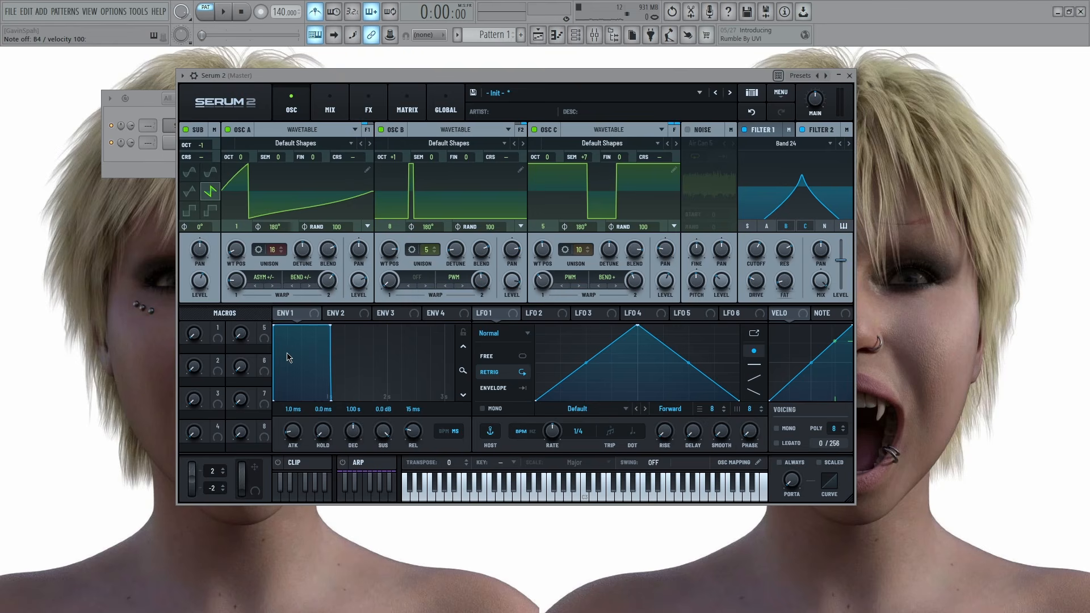
# Raise Env 1's attack to 1.03 s, bend its attack curve inward, and audition the fade-in
pyautogui.moveTo(293, 437); pyautogui.dragTo(273, 404)
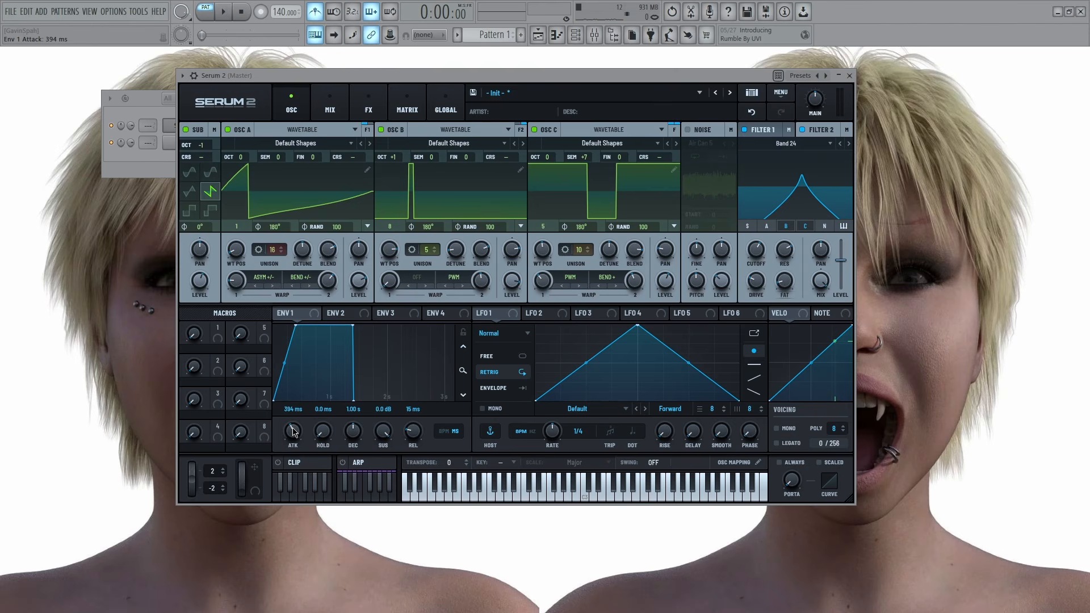
pyautogui.scroll(-1, 294, 433)
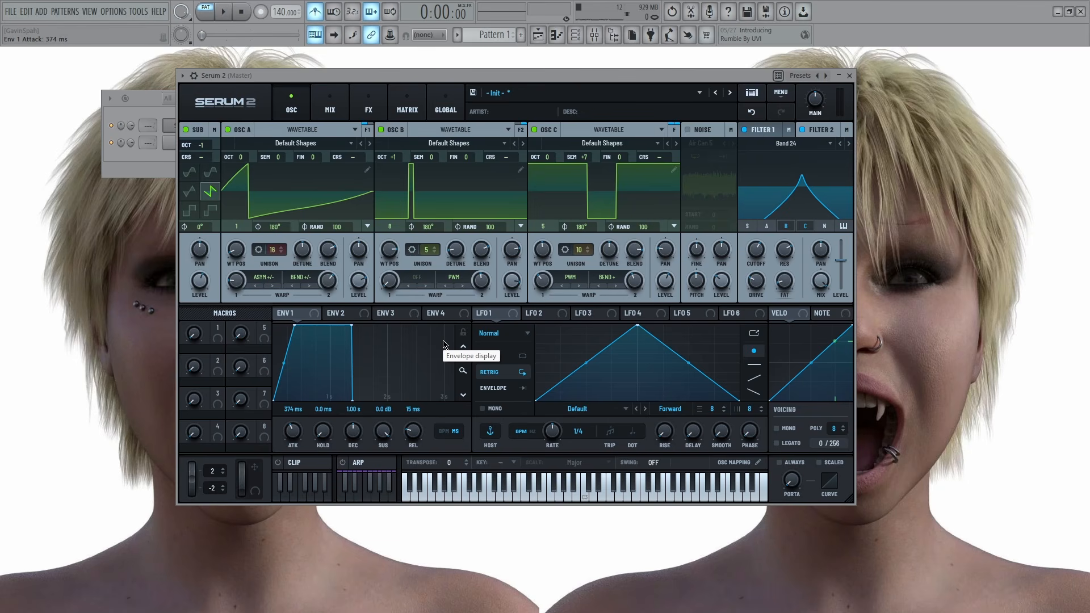
pyautogui.press('m')
pyautogui.moveTo(294, 432); pyautogui.dragTo(295, 418)
pyautogui.press('m')
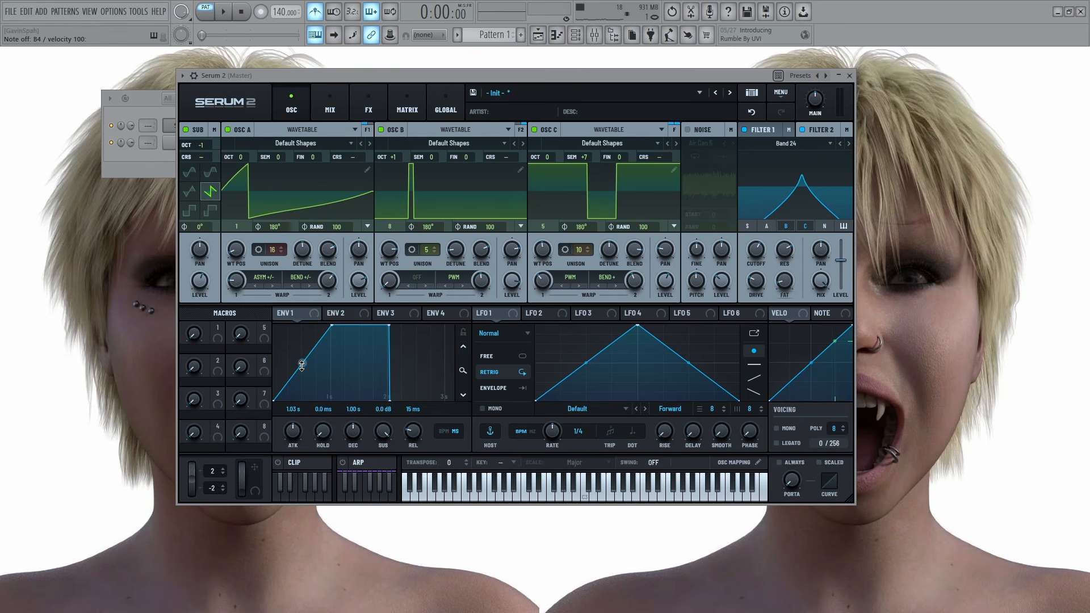
pyautogui.moveTo(303, 362); pyautogui.dragTo(304, 391)
pyautogui.press('m')
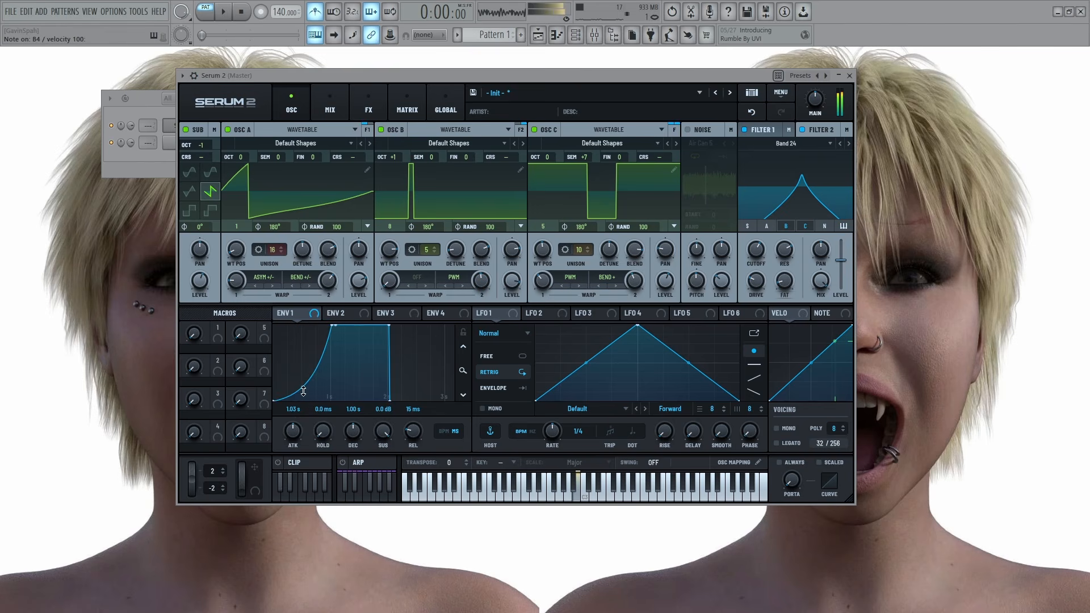
# Set Env 1's attack to 0 ms, sustain to -∞ dB, decay to 957 ms and hold to 402 ms, auditioning the result
pyautogui.moveTo(293, 432); pyautogui.dragTo(311, 376)
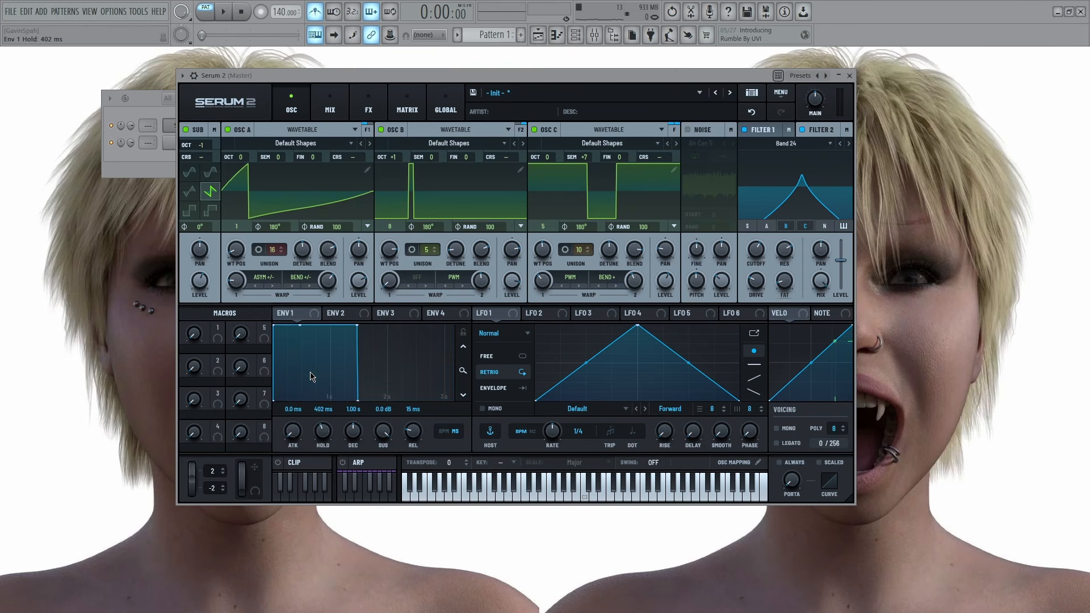
pyautogui.moveTo(311, 377); pyautogui.dragTo(318, 436)
pyautogui.moveTo(382, 431); pyautogui.dragTo(425, 611)
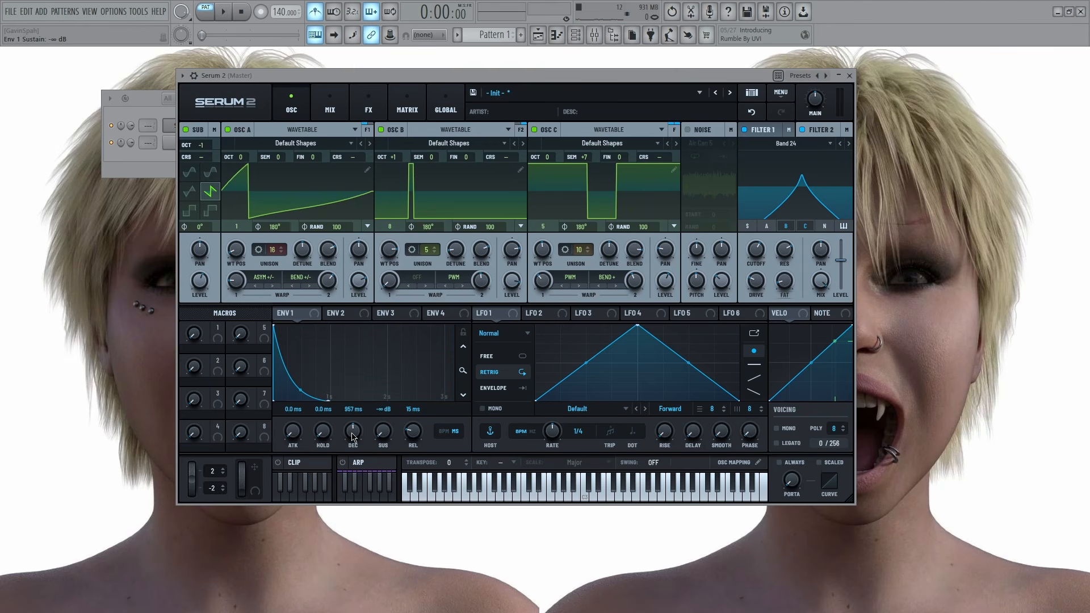
pyautogui.moveTo(352, 434); pyautogui.dragTo(318, 377)
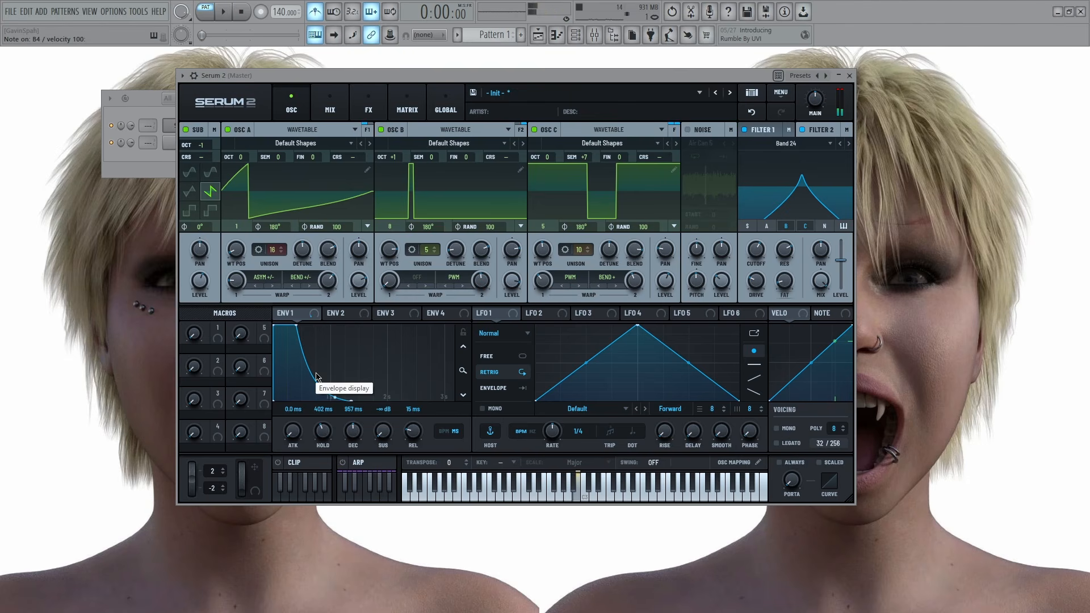
# Set Env 1's hold to 0 ms, decay to 469 ms and sustain to -44.1 dB, and compare a 763 ms release with the shortest one
pyautogui.moveTo(323, 434); pyautogui.dragTo(414, 427)
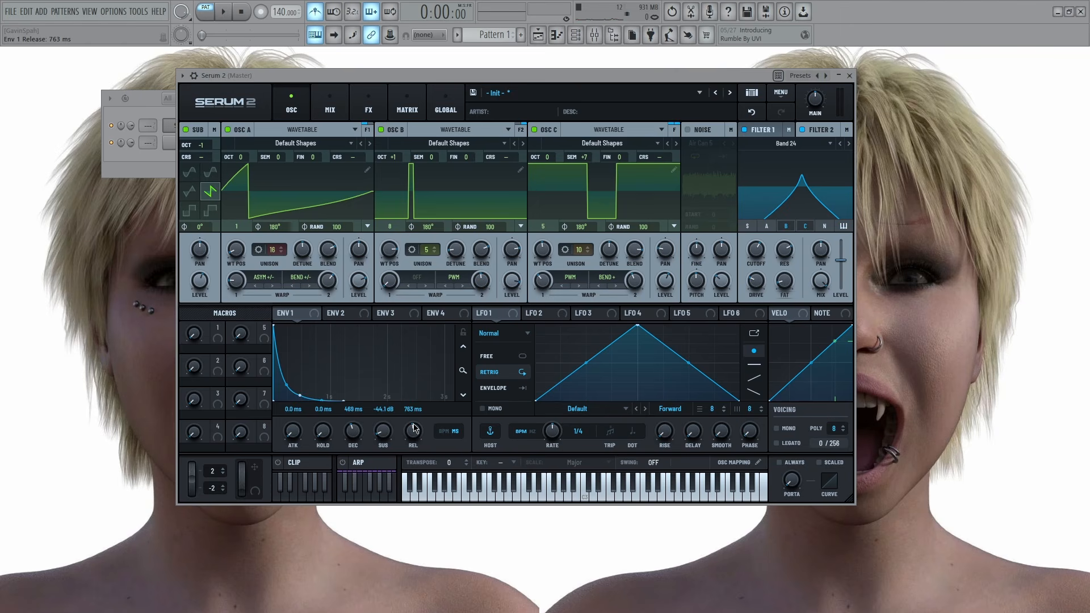
pyautogui.click(512, 498)
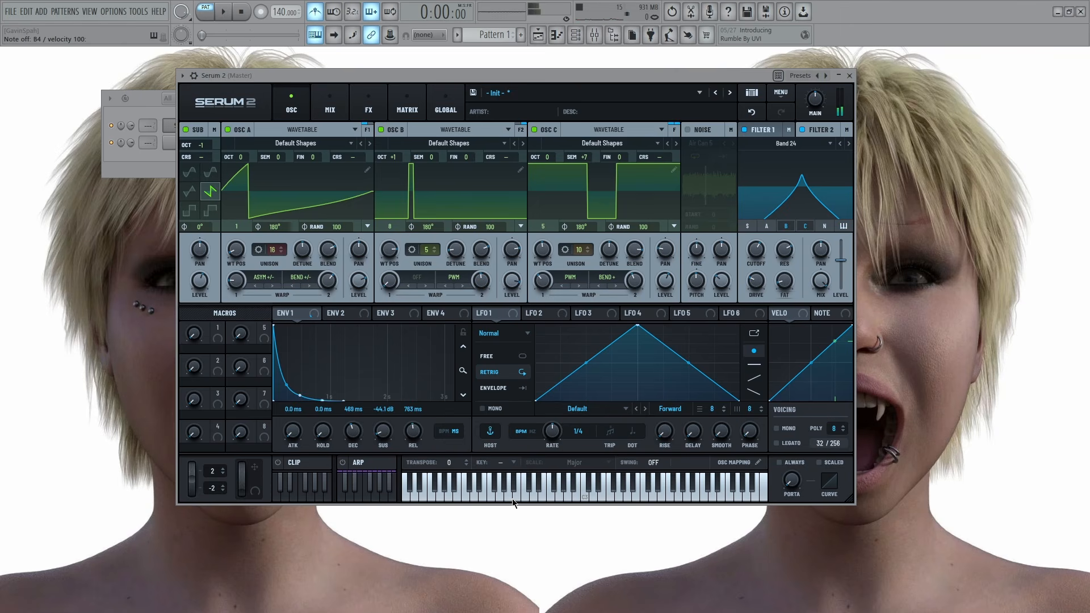
pyautogui.moveTo(412, 430); pyautogui.dragTo(434, 601)
pyautogui.press('m')
# Try BPM timing on Env 1, return it to MS, and set 0 ms attack and hold, 469 ms decay, -60.5 dB sustain and 361 ms release
pyautogui.click(444, 433)
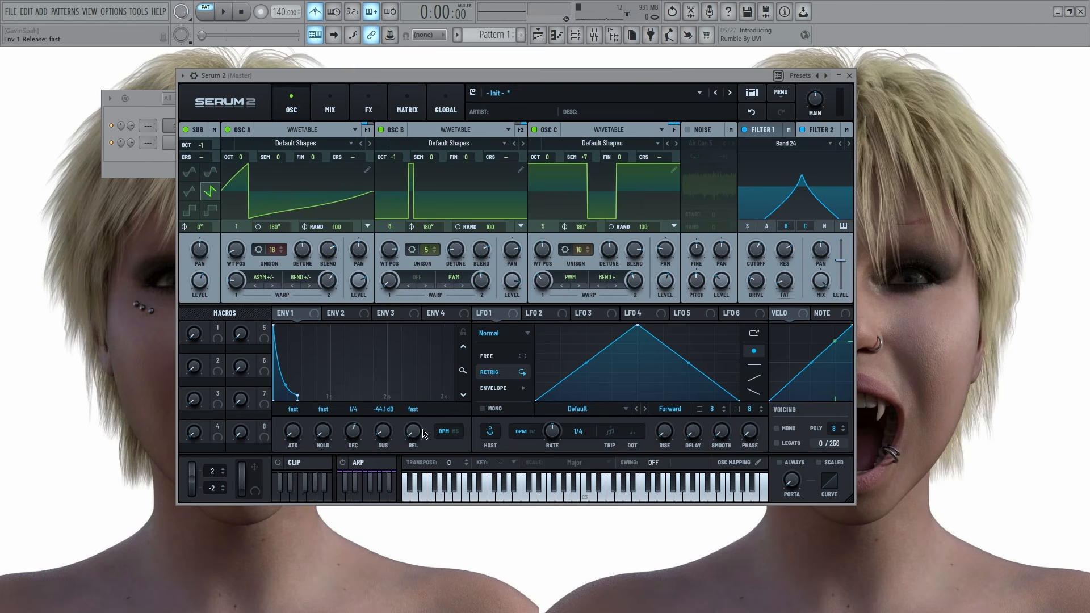
pyautogui.click(457, 432)
pyautogui.scroll(-2, 353, 430)
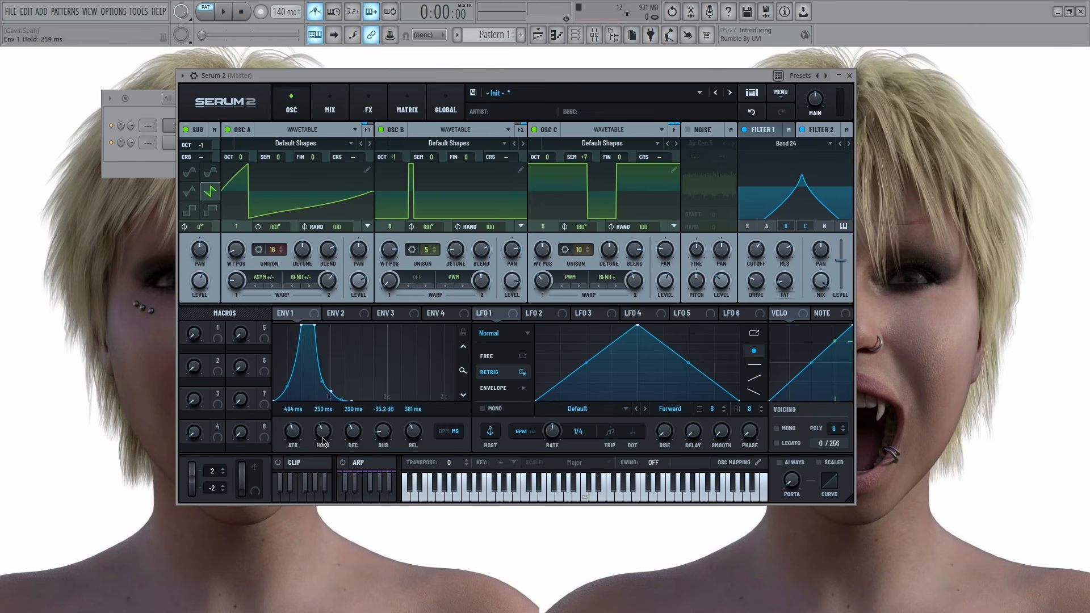
pyautogui.moveTo(322, 441); pyautogui.dragTo(325, 430)
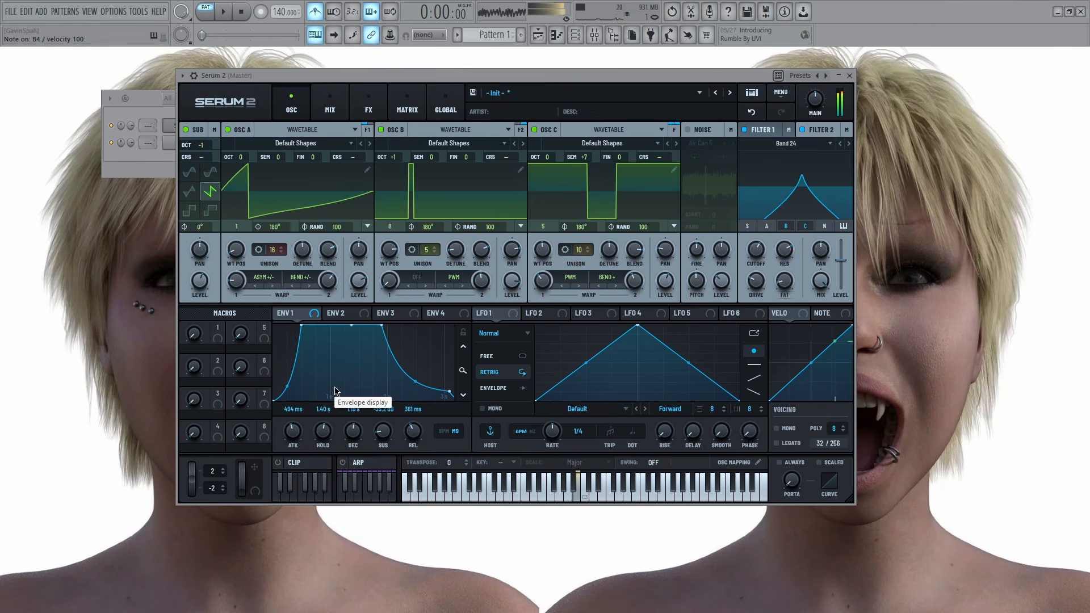
pyautogui.moveTo(323, 430); pyautogui.dragTo(324, 437)
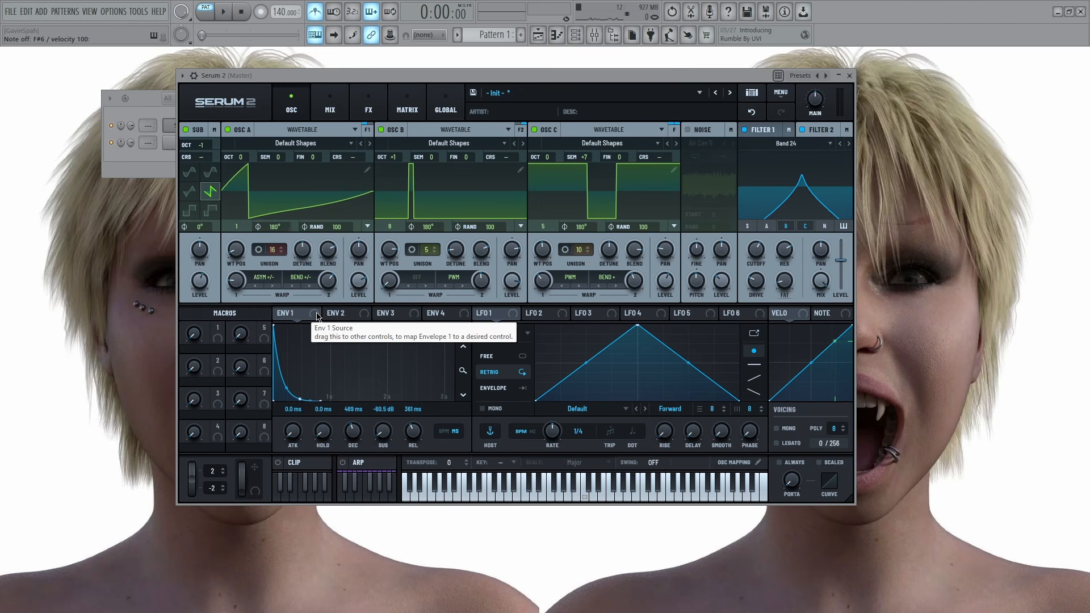
# Map Env 1 to oscillator A's level with a modulation amount of 25%
pyautogui.moveTo(316, 316); pyautogui.dragTo(359, 281)
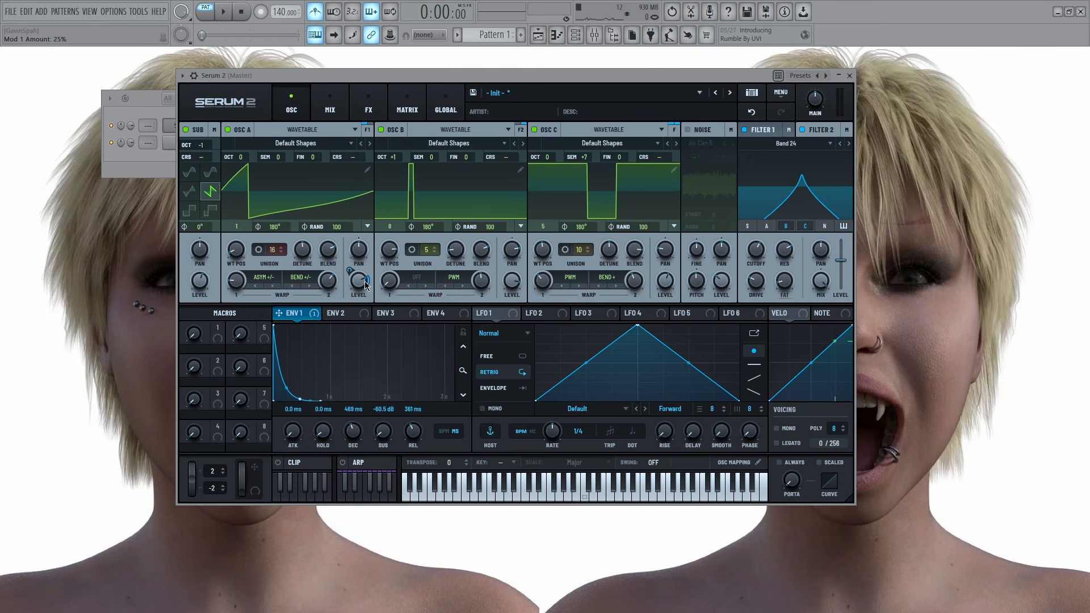
# Disable oscillator B, the sub oscillator and oscillator C, leaving only oscillator A enabled
pyautogui.moveTo(370, 280)
pyautogui.click(380, 130)
pyautogui.click(185, 129)
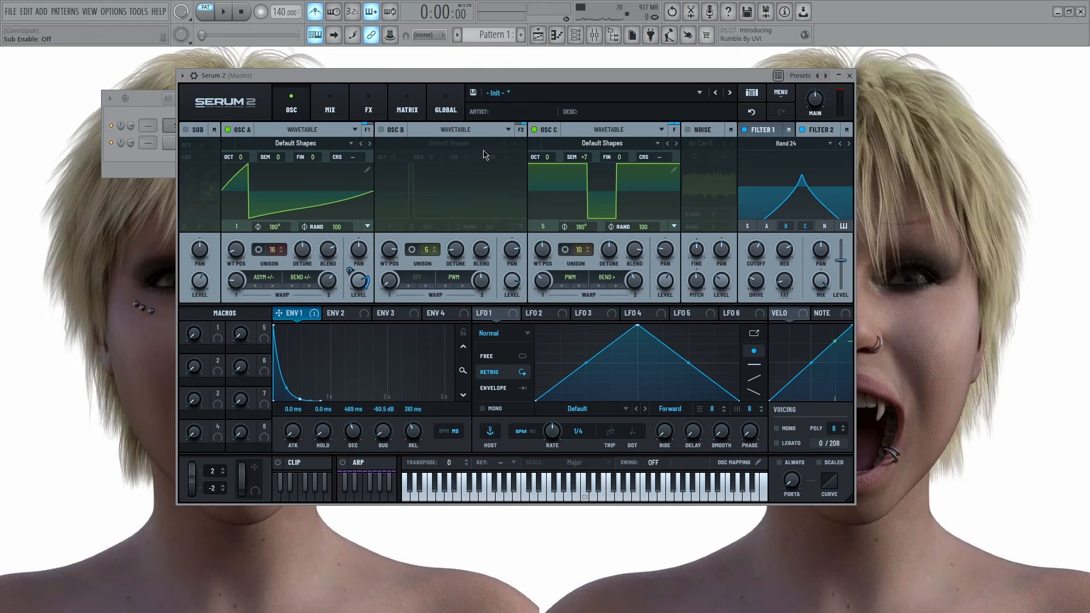
pyautogui.click(536, 129)
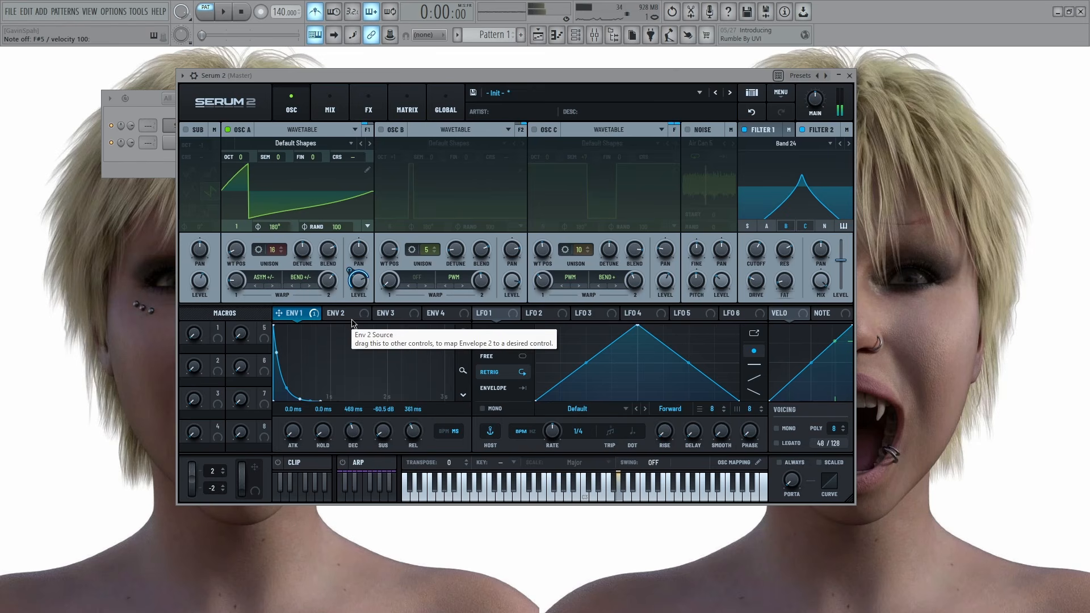
# Set Env 1's modulation amount on oscillator A's level to -19%, and remove all Env 1 destinations
pyautogui.moveTo(349, 269); pyautogui.dragTo(359, 285)
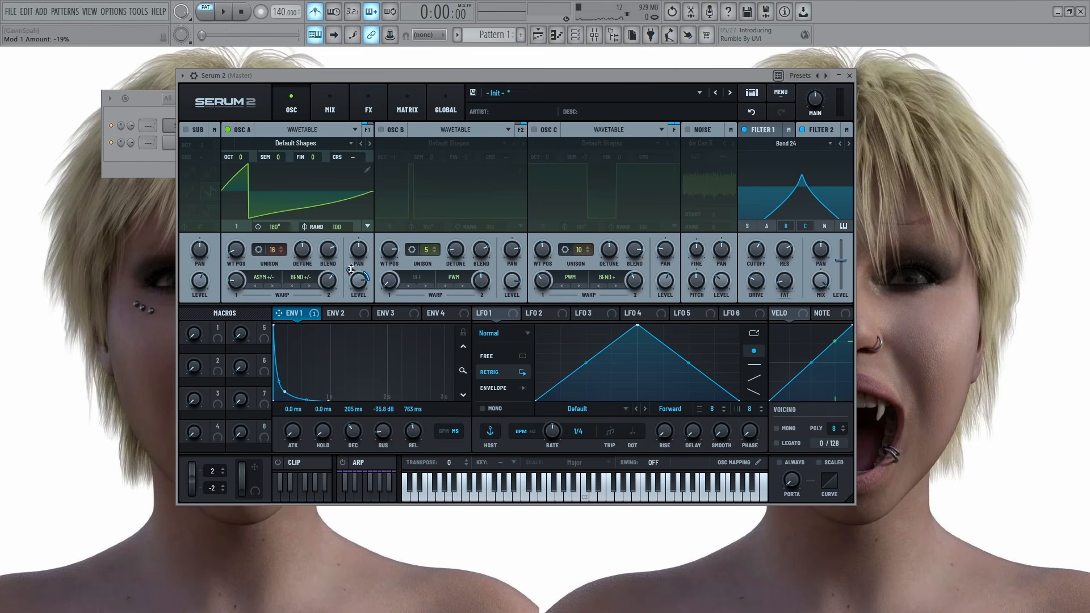
pyautogui.rightClick(284, 318)
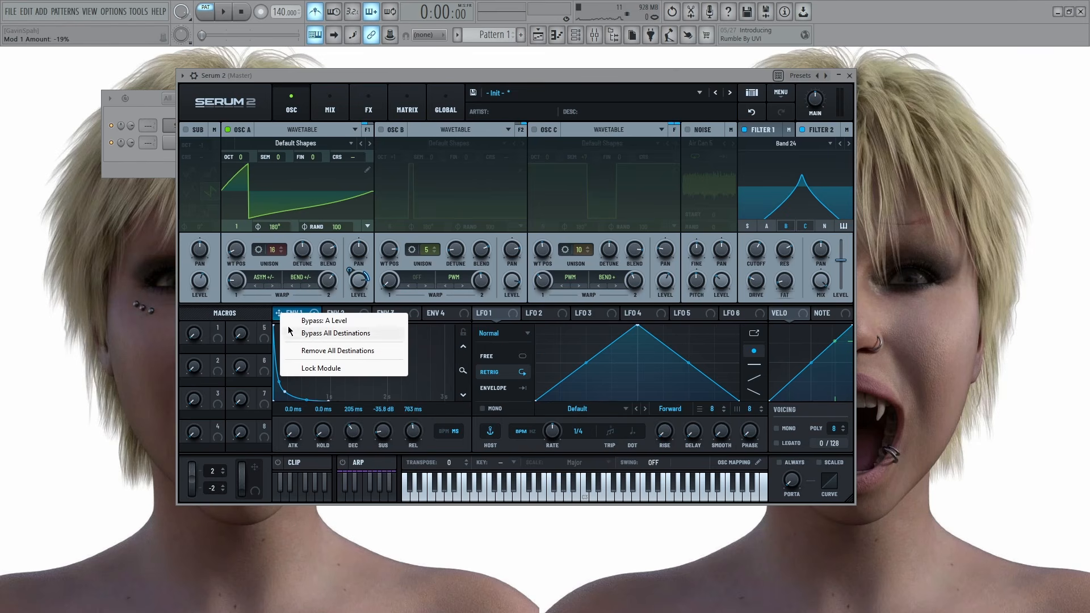
pyautogui.click(327, 353)
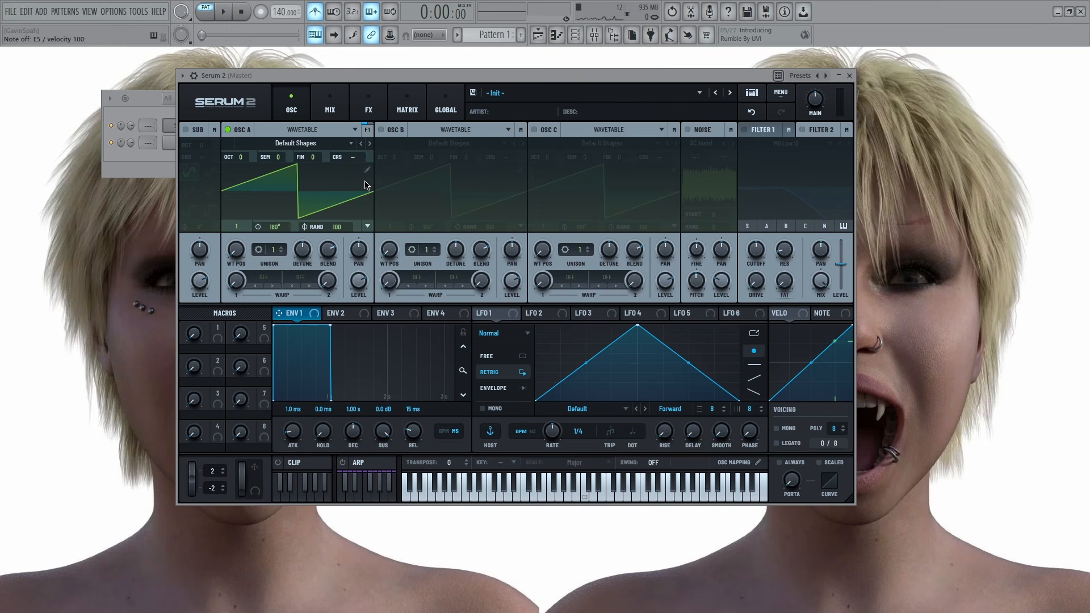
# Map LFO 1 to oscillator A's level at 25%, audition it, and set the LFO rate to 1/16
pyautogui.click(512, 315)
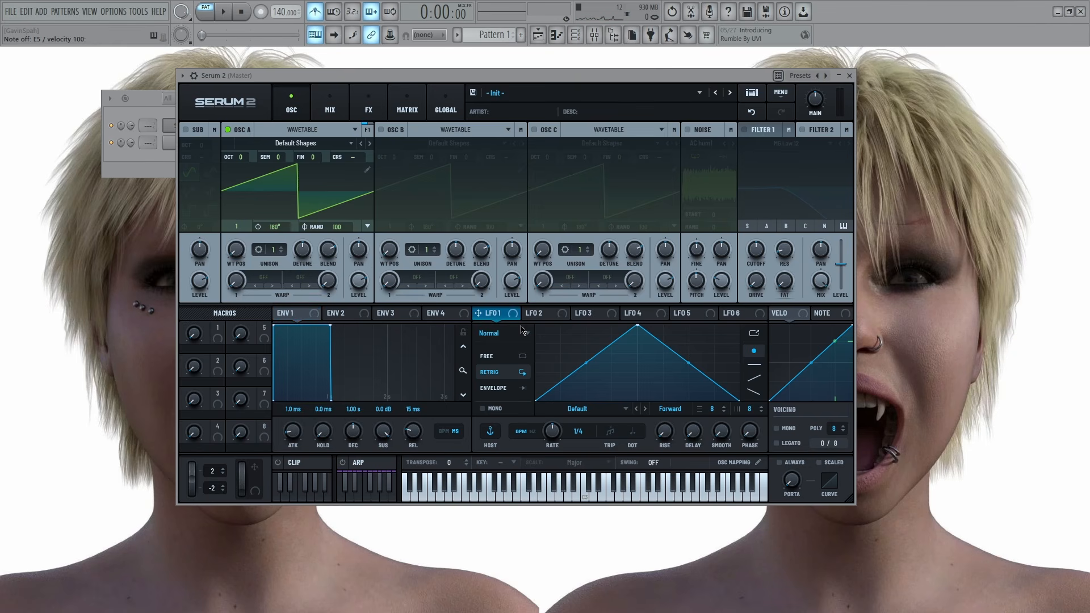
pyautogui.moveTo(477, 321); pyautogui.dragTo(362, 289)
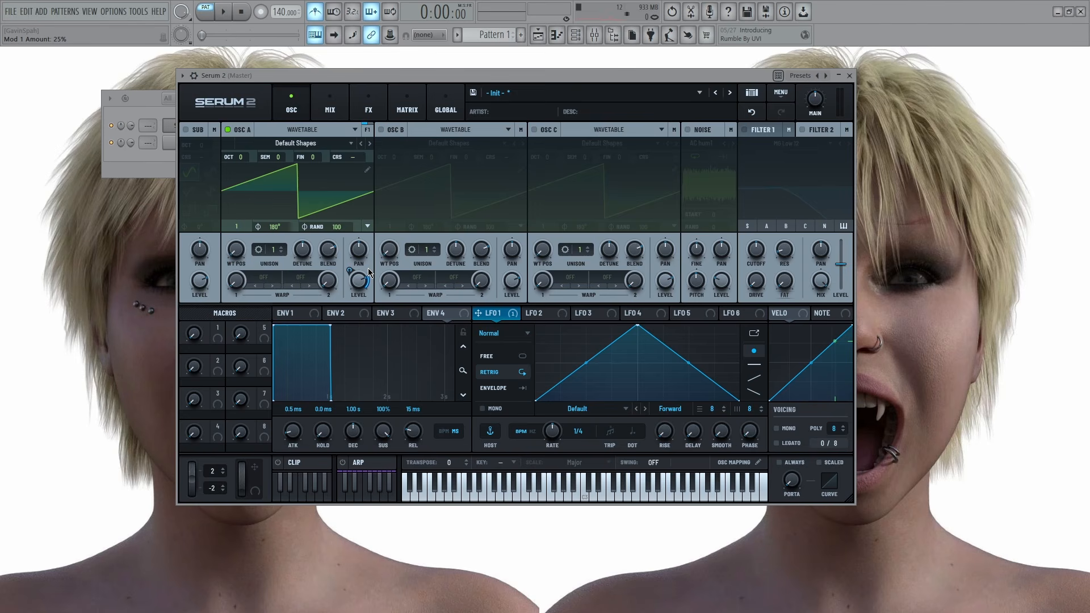
pyautogui.moveTo(369, 273)
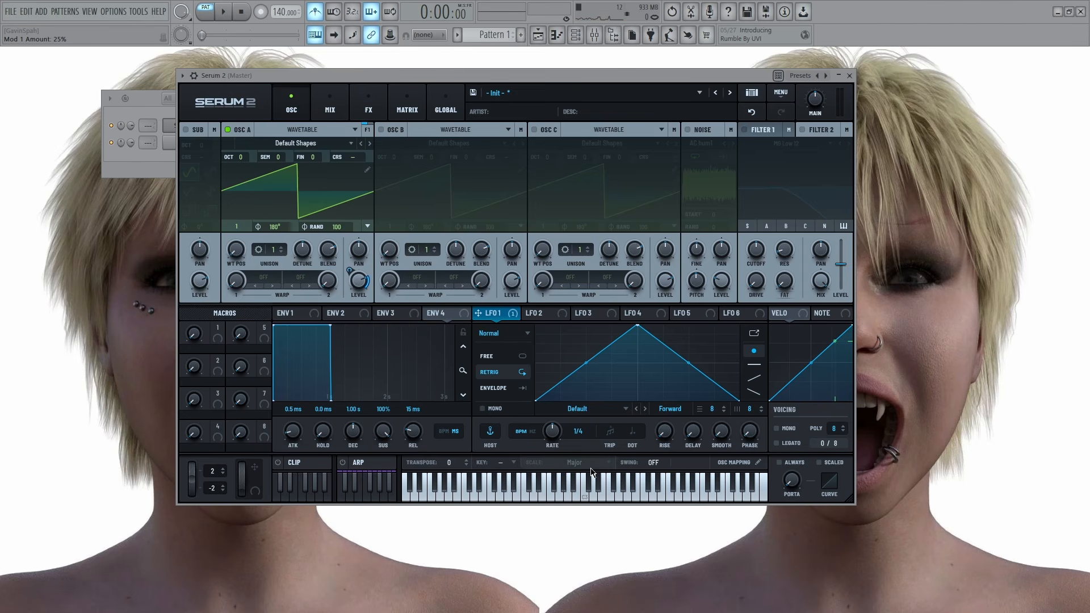
pyautogui.press('n')
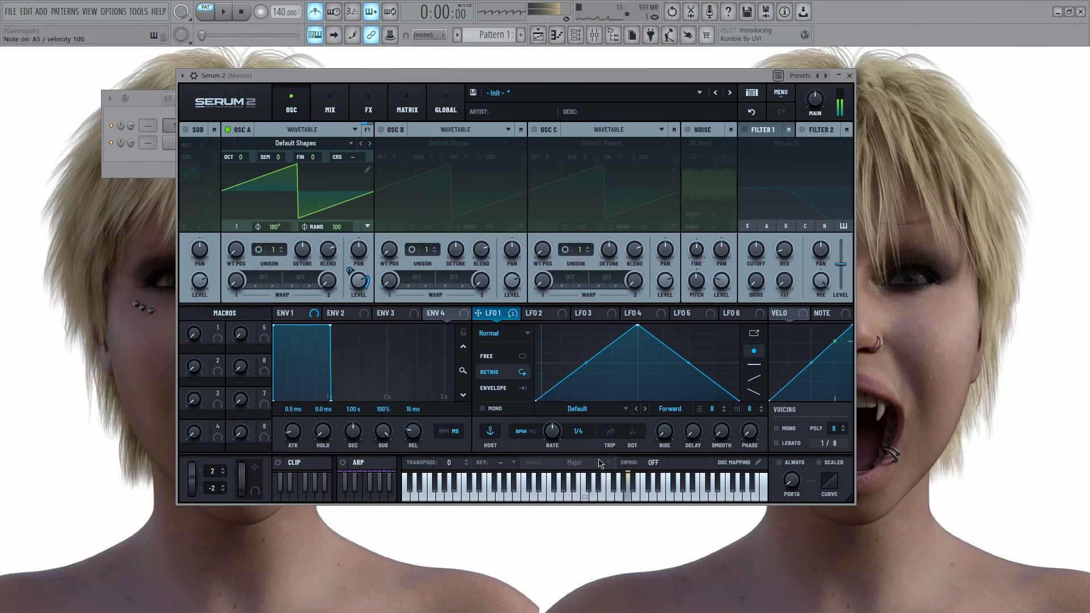
pyautogui.moveTo(576, 437); pyautogui.dragTo(575, 424)
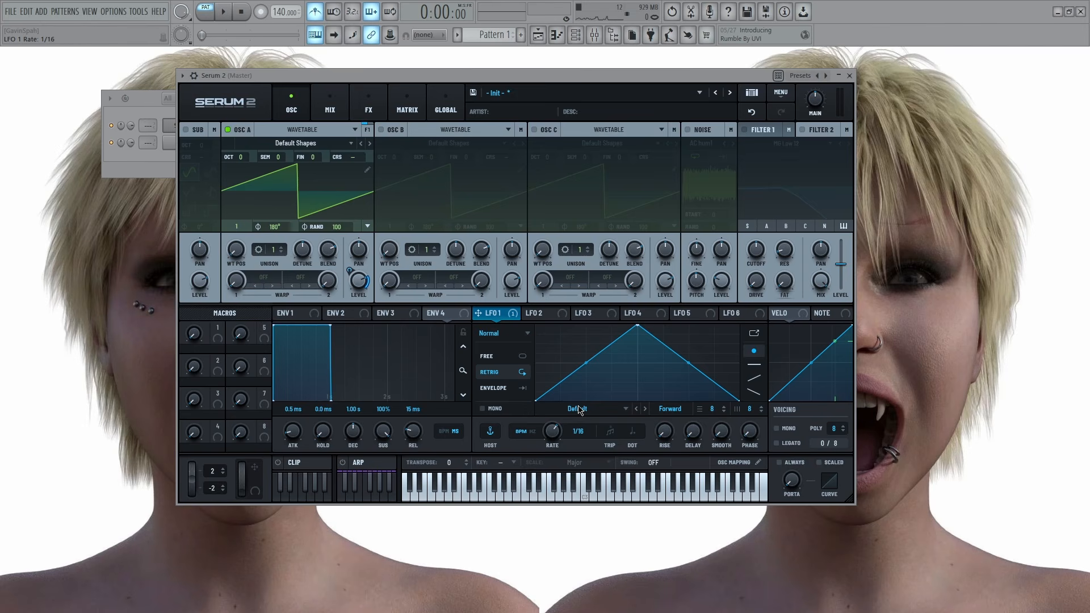
# Vary LFO 1's modulation amount on oscillator A's level in both directions, and set the LFO rate to 1/4
pyautogui.rightClick(349, 271)
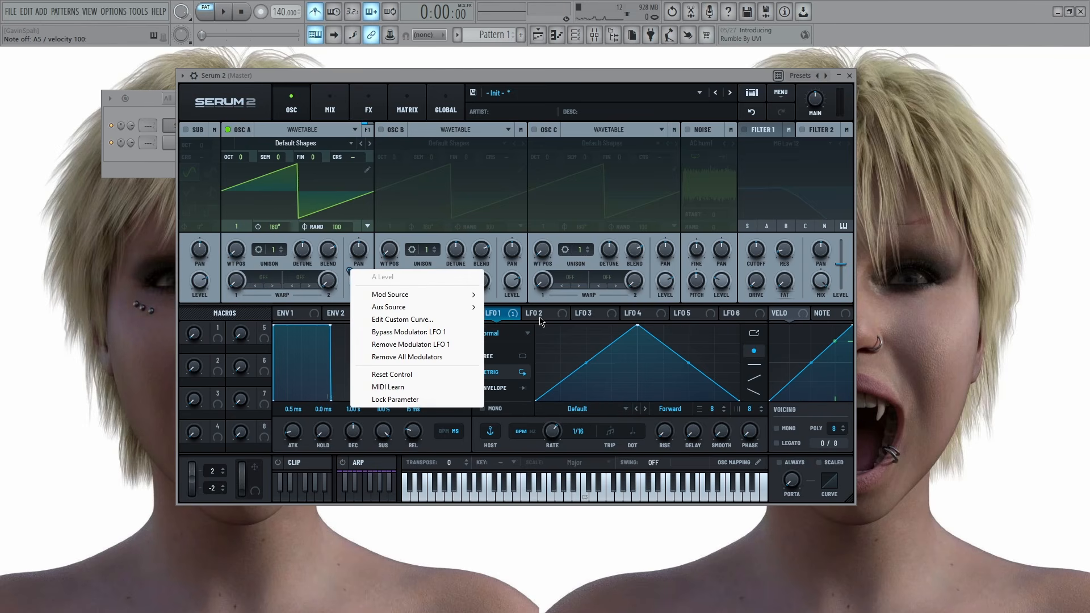
pyautogui.click(509, 316)
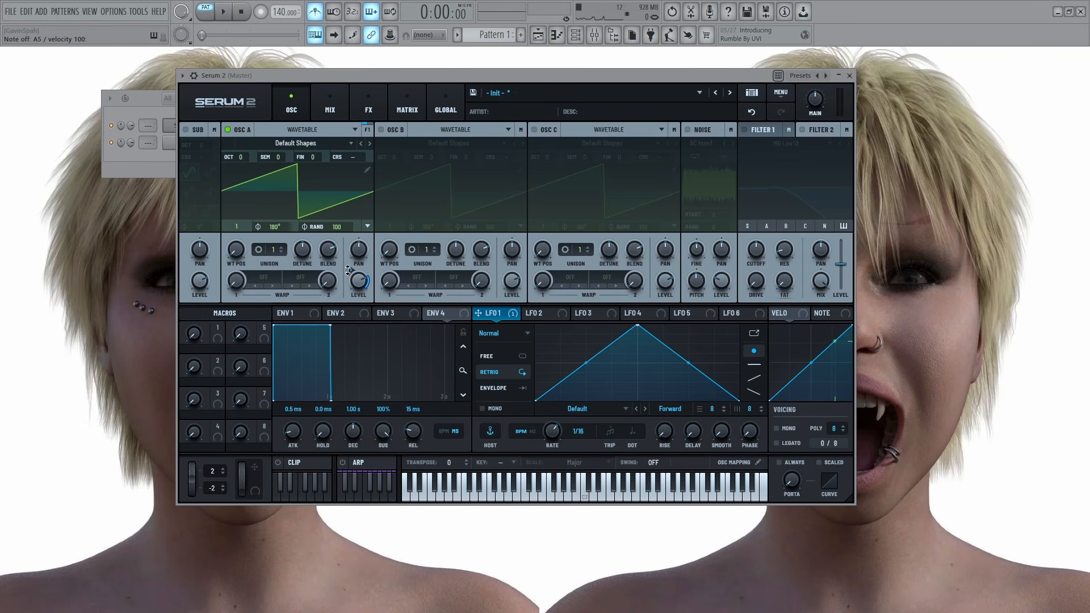
pyautogui.rightClick(348, 270)
pyautogui.click(339, 268)
pyautogui.moveTo(348, 268)
pyautogui.moveTo(348, 269); pyautogui.dragTo(340, 309)
pyautogui.moveTo(348, 270); pyautogui.dragTo(341, 248)
pyautogui.moveTo(342, 221); pyautogui.dragTo(348, 260)
pyautogui.moveTo(579, 434)
pyautogui.mouseDown()
pyautogui.moveTo(573, 506)
pyautogui.moveTo(585, 487)
pyautogui.moveTo(580, 429)
pyautogui.mouseUp()
pyautogui.click(740, 481)
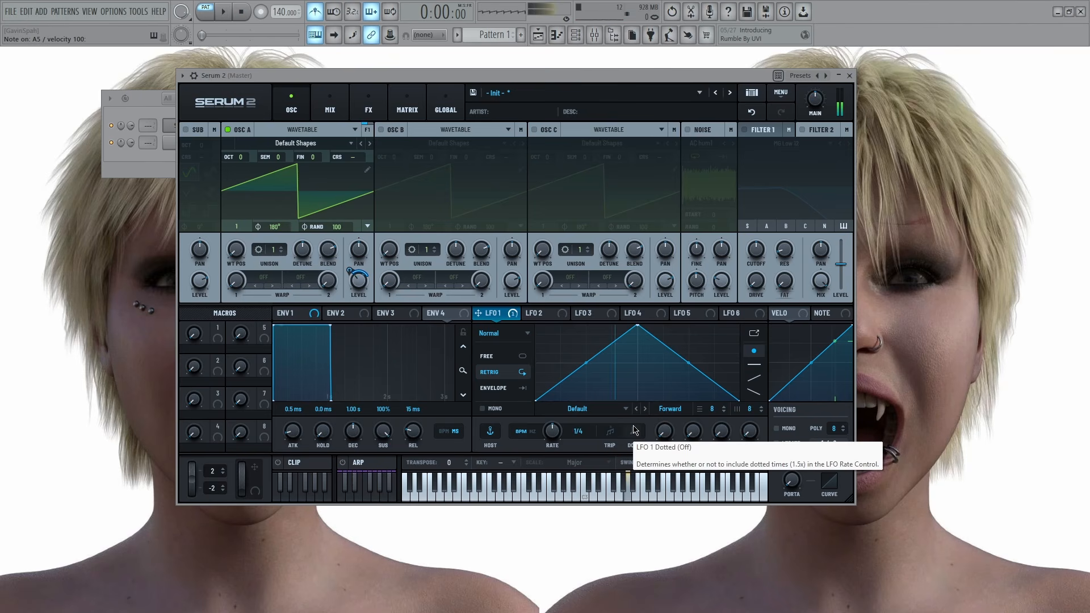
# Reshape LFO 1 by bending its rising and falling segments and moving the peak earlier and lower, auditioning the curve
pyautogui.moveTo(585, 361)
pyautogui.mouseDown()
pyautogui.moveTo(584, 342)
pyautogui.moveTo(588, 351)
pyautogui.mouseUp()
pyautogui.moveTo(688, 365); pyautogui.dragTo(675, 370)
pyautogui.moveTo(637, 325); pyautogui.dragTo(603, 346)
pyautogui.press('n')
pyautogui.moveTo(668, 382)
pyautogui.mouseDown()
pyautogui.moveTo(668, 344)
pyautogui.moveTo(672, 364)
pyautogui.mouseUp()
# Draw flat steps, rising ramps and falling ramps into LFO 1's curve to form a jagged custom shape
pyautogui.click(755, 364)
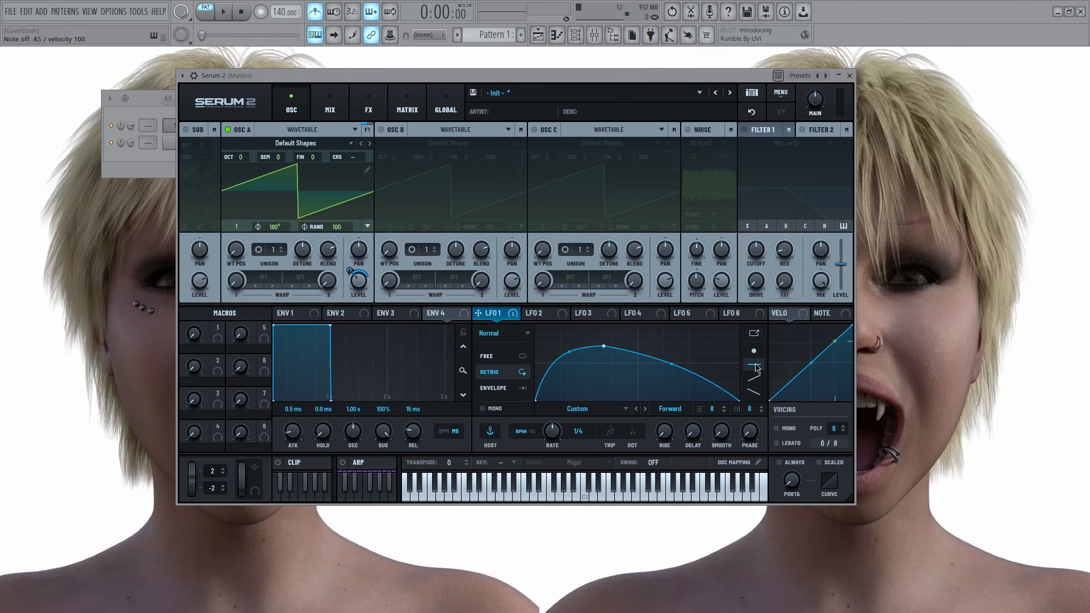
pyautogui.click(642, 352)
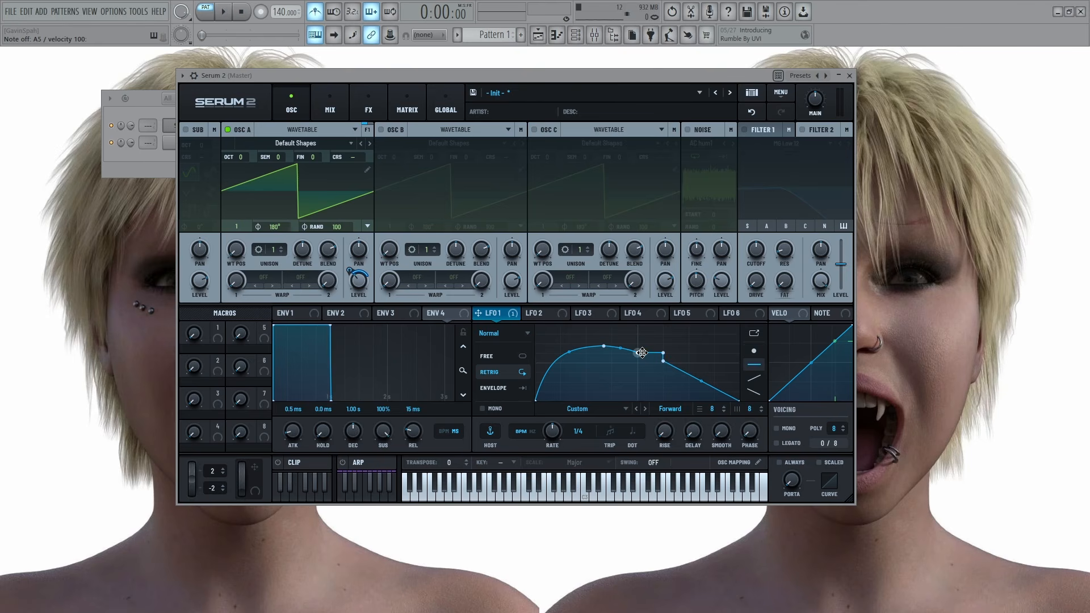
pyautogui.click(695, 349)
pyautogui.click(752, 378)
pyautogui.click(579, 333)
pyautogui.click(753, 392)
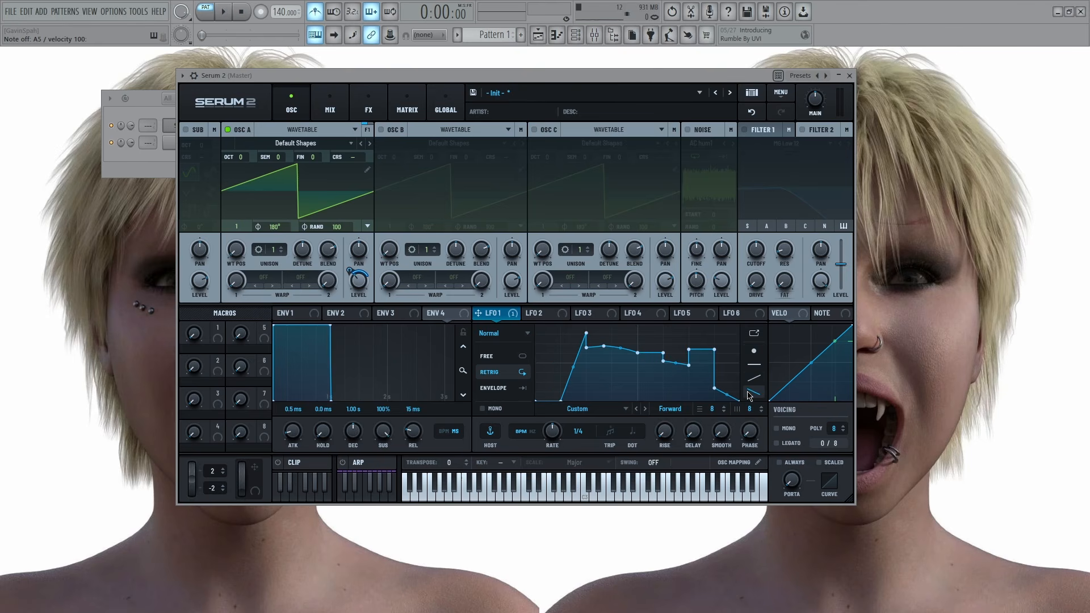
pyautogui.click(610, 342)
pyautogui.click(754, 365)
pyautogui.click(572, 366)
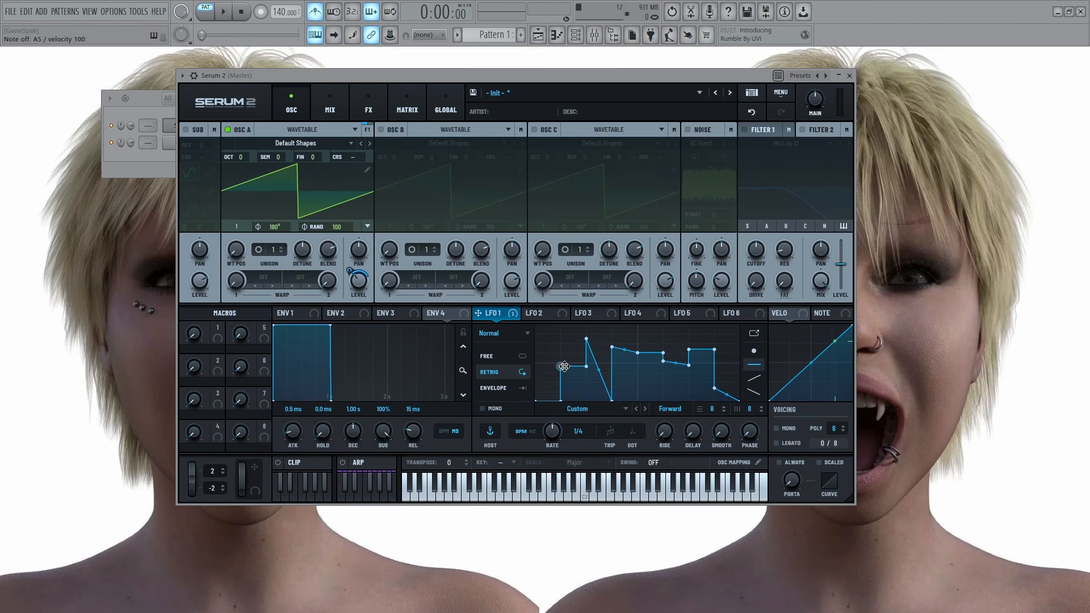
pyautogui.click(750, 379)
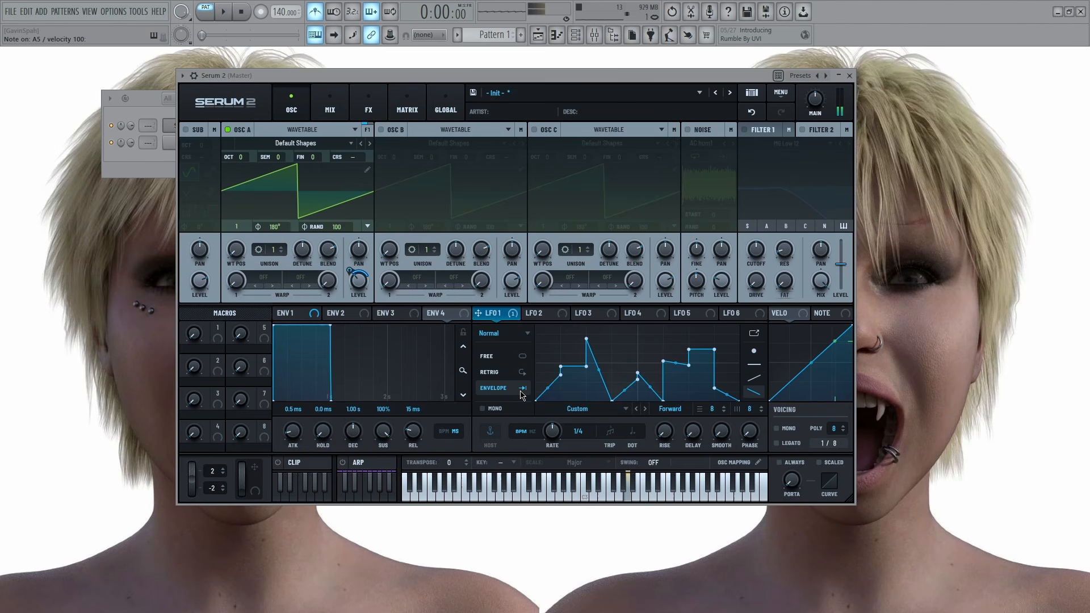
# Try LFO 1 in Envelope and Free modes, return it to Retrig, and audition a note
pyautogui.click(521, 356)
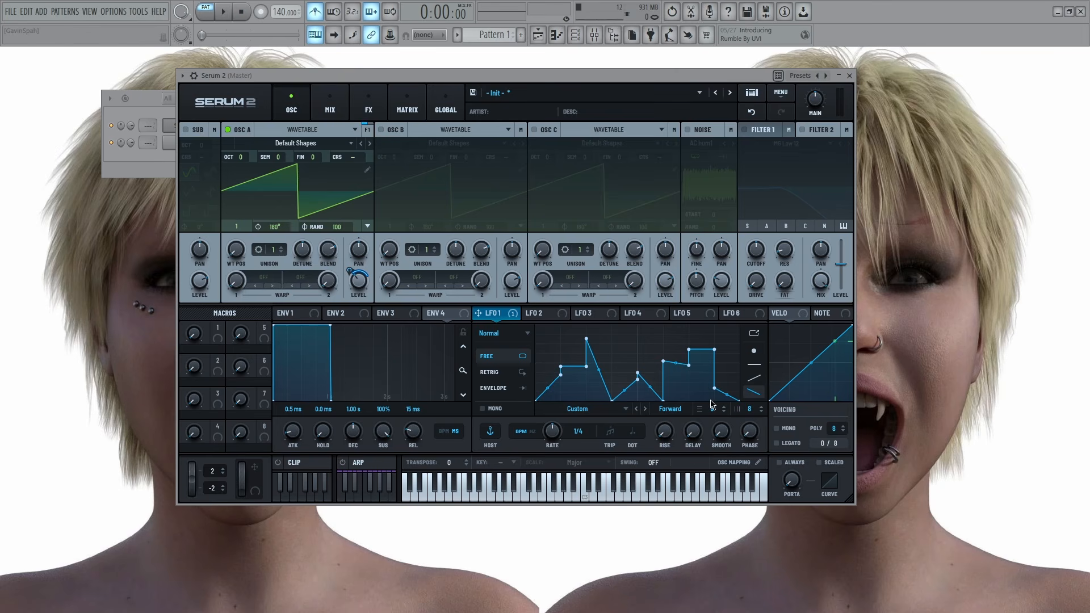
pyautogui.click(491, 373)
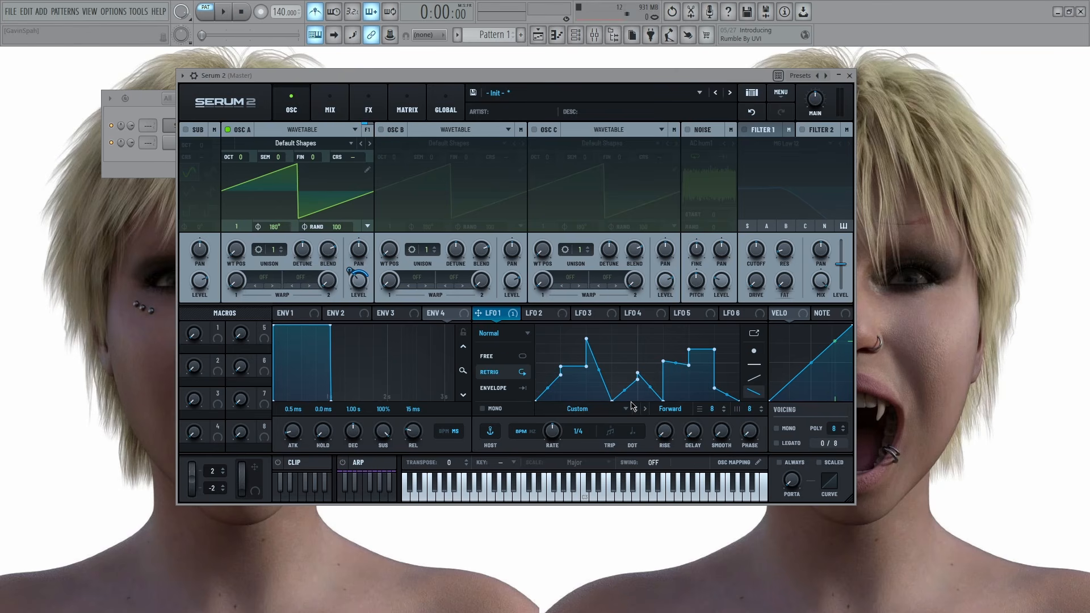
pyautogui.press('n')
# Enable the noise oscillator, switch its sample between one-shot and looping playback, and disable the oscillator again
pyautogui.click(688, 130)
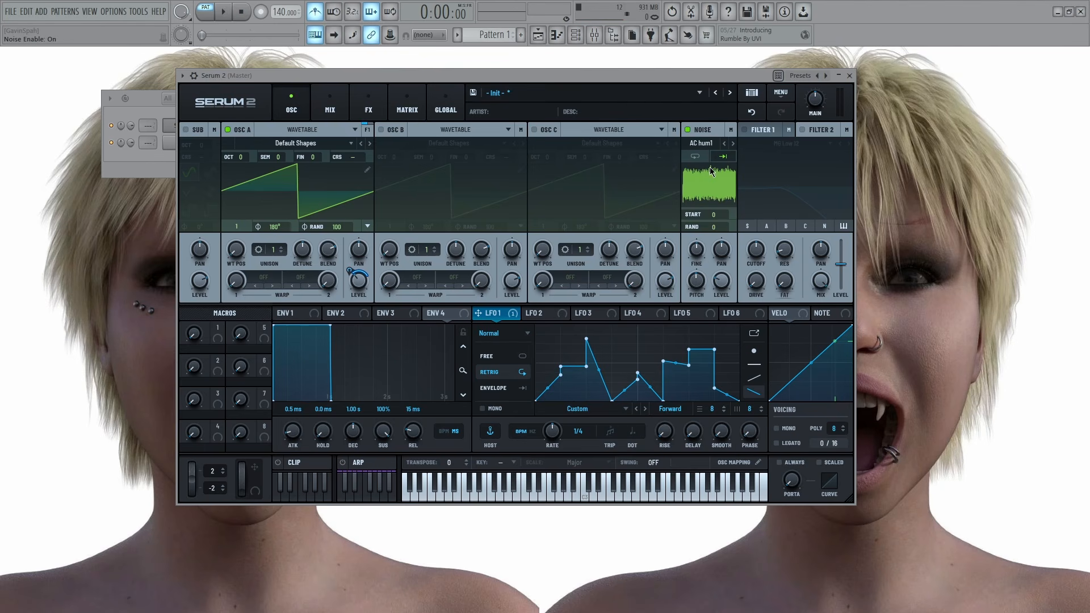
pyautogui.click(696, 159)
pyautogui.click(688, 130)
# Set oscillator A's unison to 7 voices, and map LFO 1 to its wavetable position at 100%, detune, and semitone tuning at 30%
pyautogui.moveTo(493, 316); pyautogui.dragTo(235, 249)
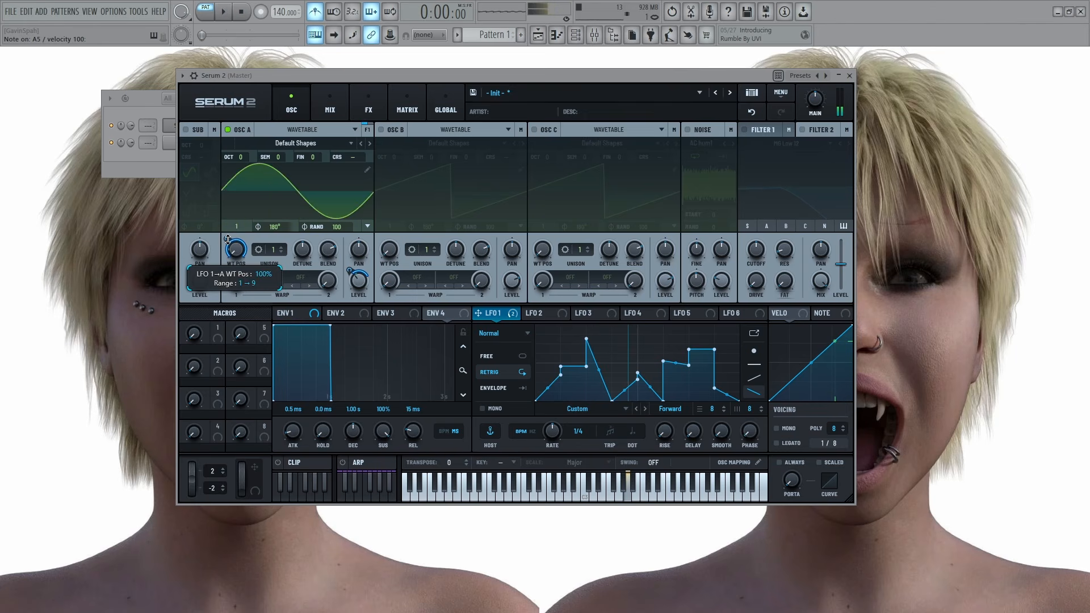
pyautogui.moveTo(493, 316); pyautogui.dragTo(301, 243)
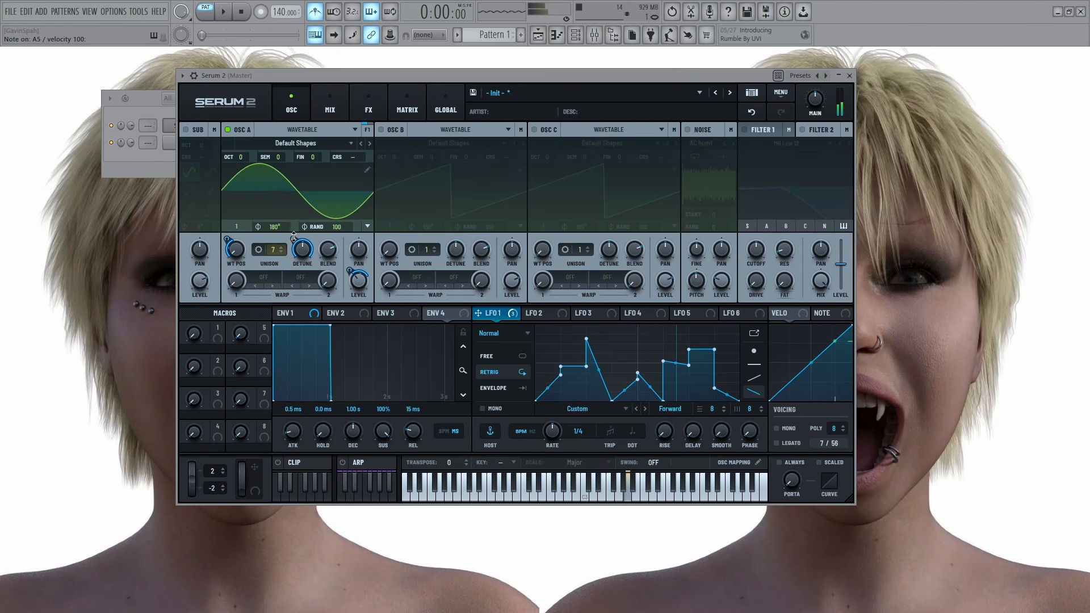
pyautogui.moveTo(501, 320); pyautogui.dragTo(273, 158)
pyautogui.click(301, 123)
pyautogui.click(301, 124)
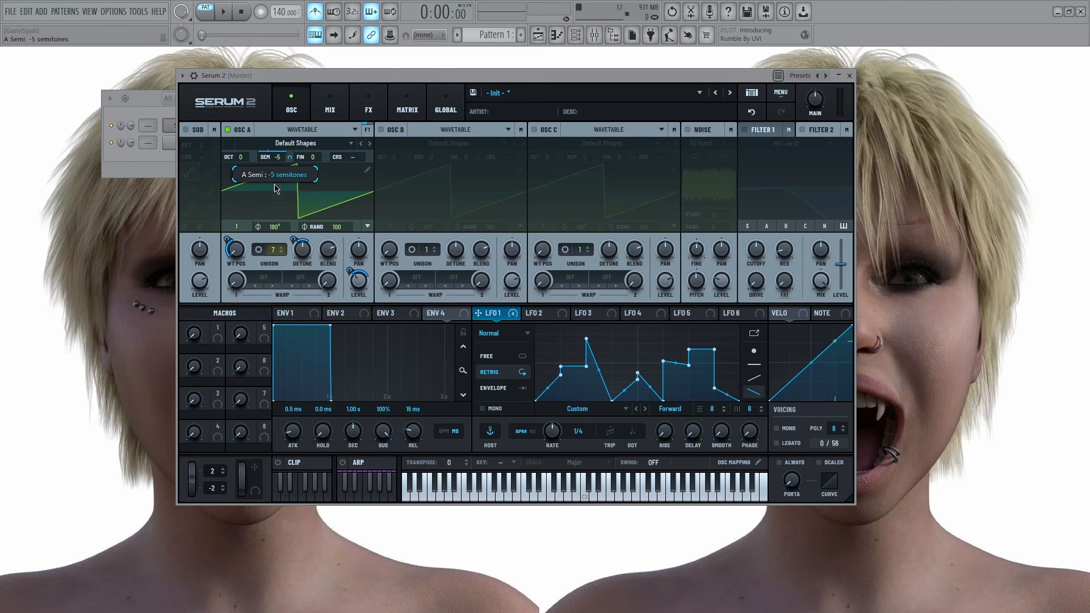
pyautogui.moveTo(290, 158); pyautogui.dragTo(287, 199)
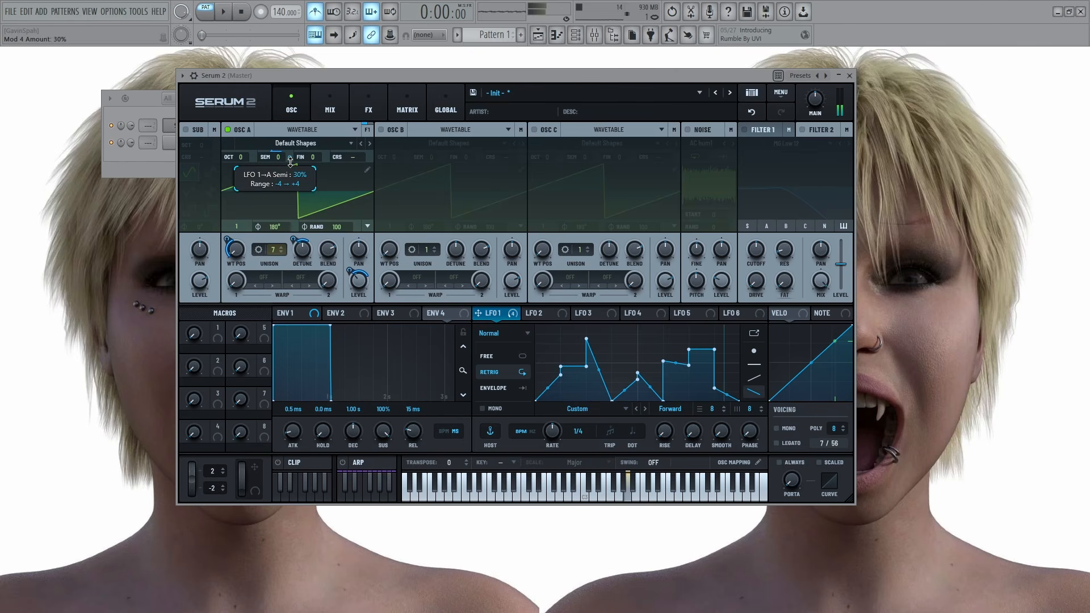
# Remove all LFO 1 destinations, and map the LFO to oscillator A's level, pan and unison blend, with 25% on the blend
pyautogui.rightClick(503, 313)
pyautogui.click(579, 382)
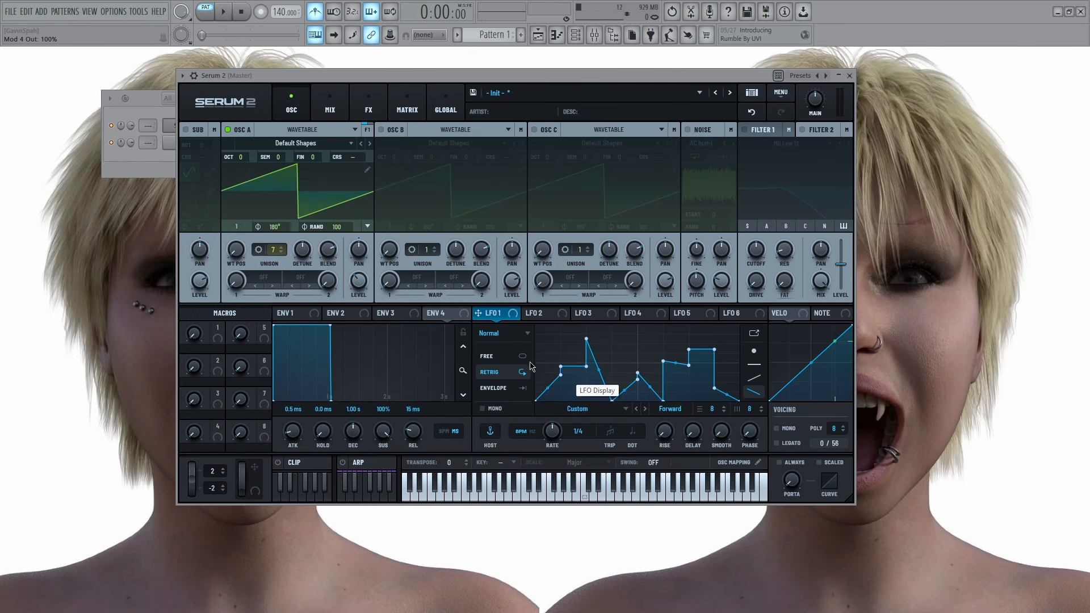
pyautogui.moveTo(478, 313); pyautogui.dragTo(329, 249)
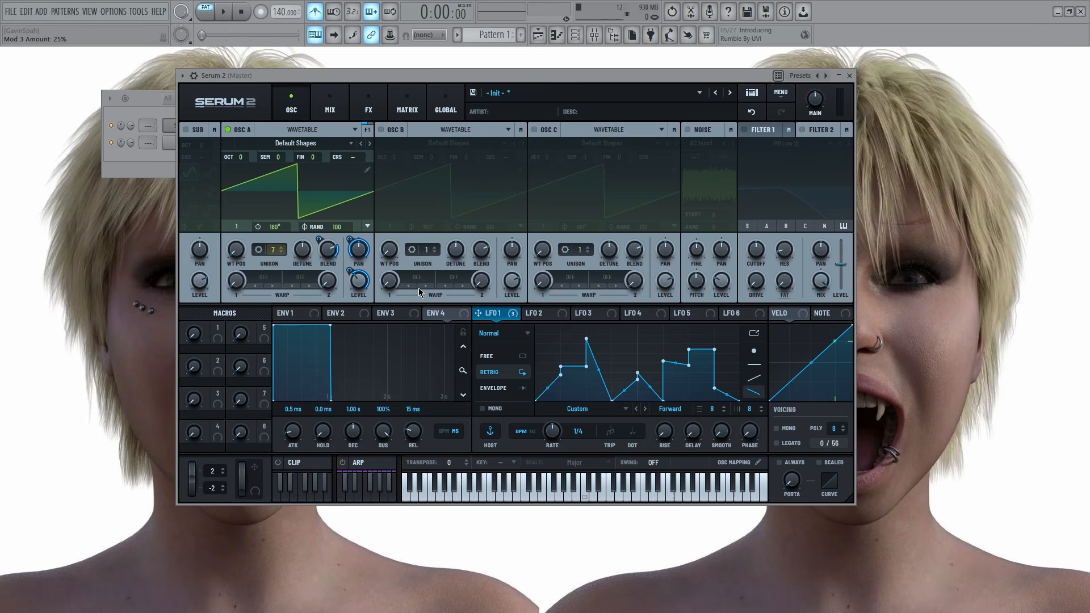
# Bypass LFO 1's modulation of oscillator A's unison blend, and reactivate it
pyautogui.rightClick(503, 318)
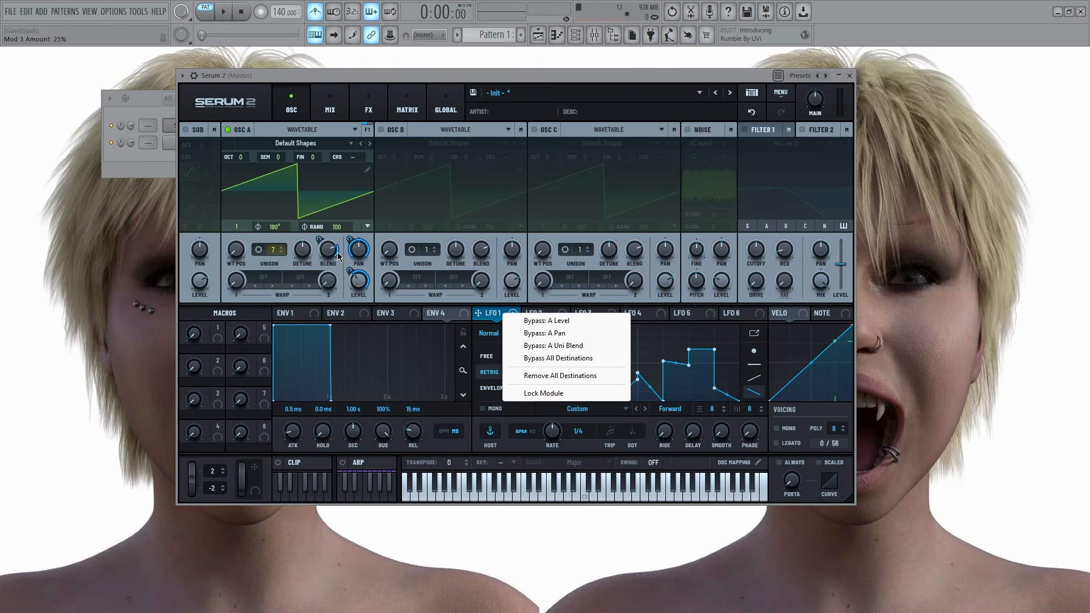
pyautogui.click(584, 345)
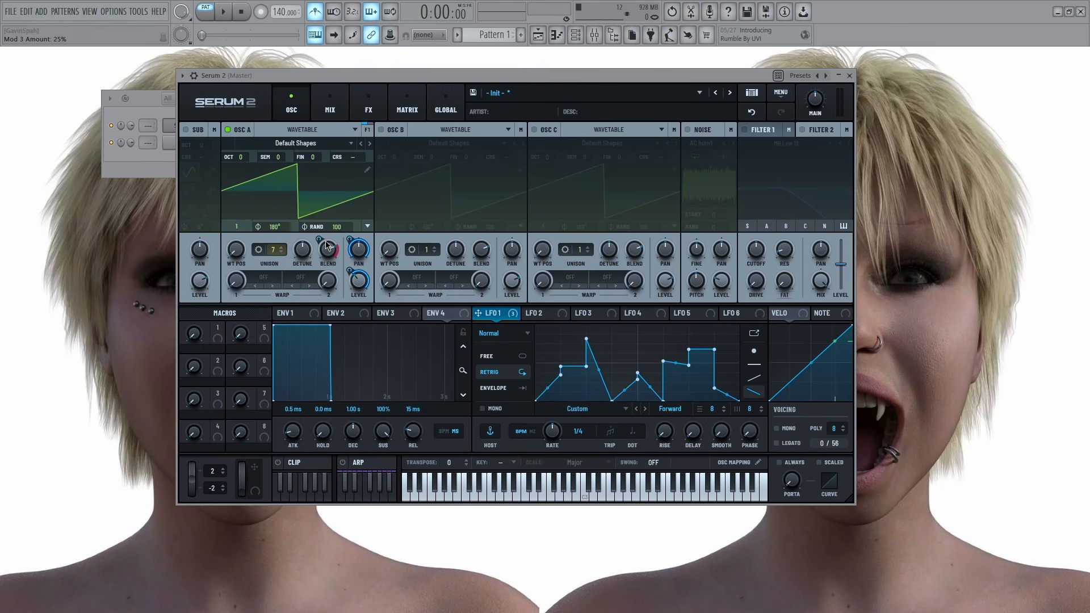
pyautogui.click(510, 319)
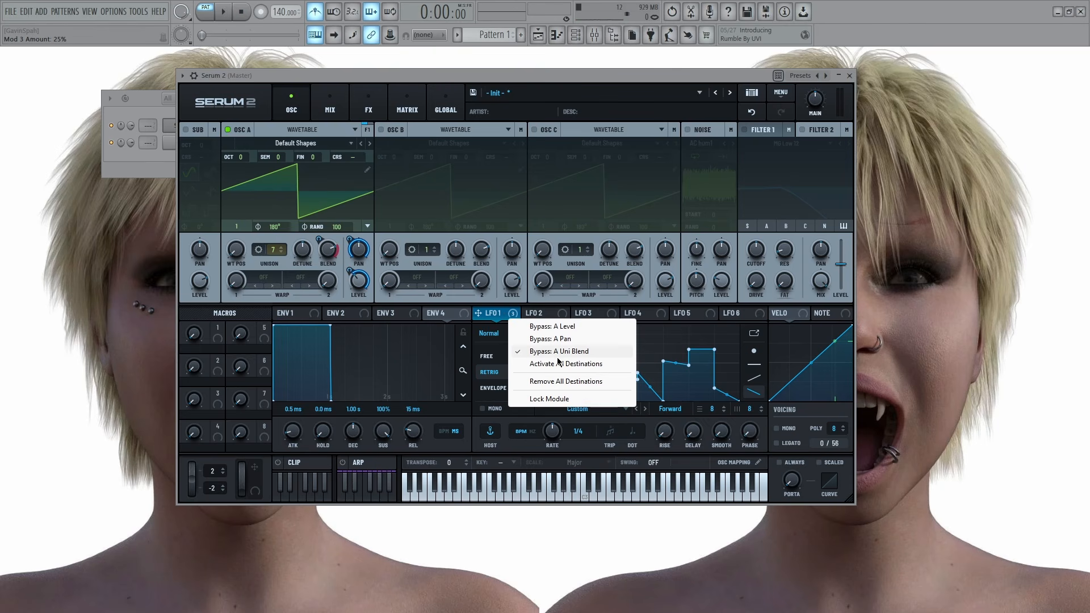
pyautogui.click(563, 352)
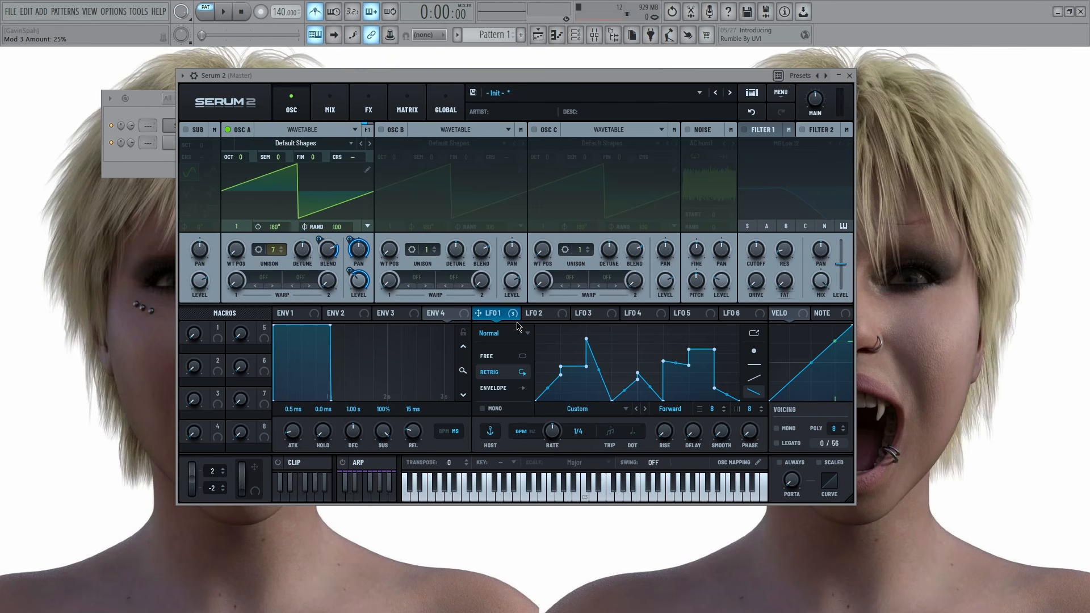
# Bypass LFO 1's modulation of oscillator A's unison blend and pan, and reactivate all its destinations
pyautogui.click(514, 318)
pyautogui.click(564, 344)
pyautogui.click(563, 339)
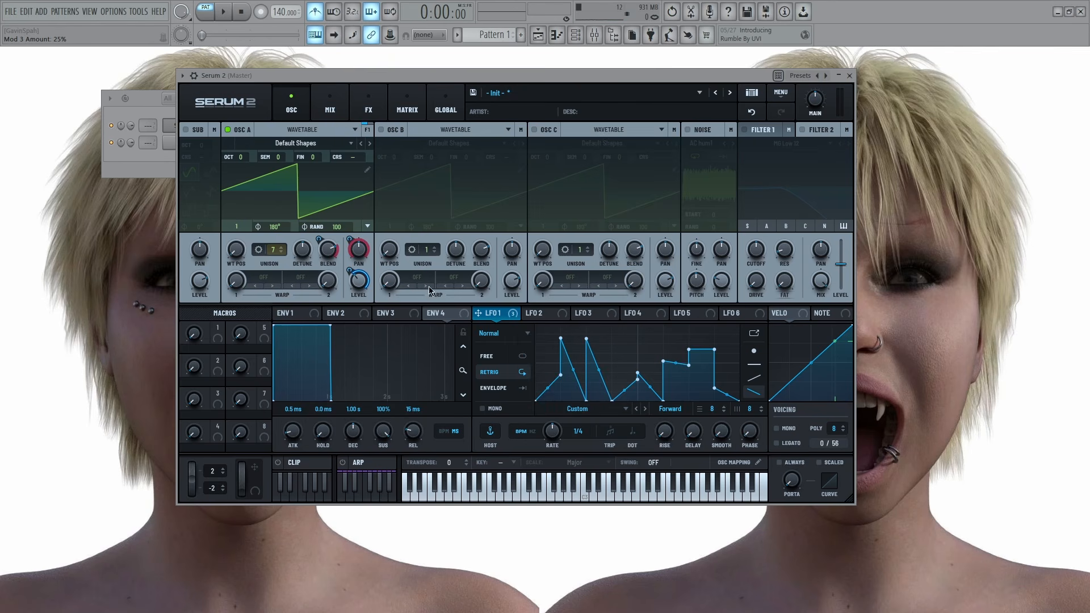
pyautogui.rightClick(502, 314)
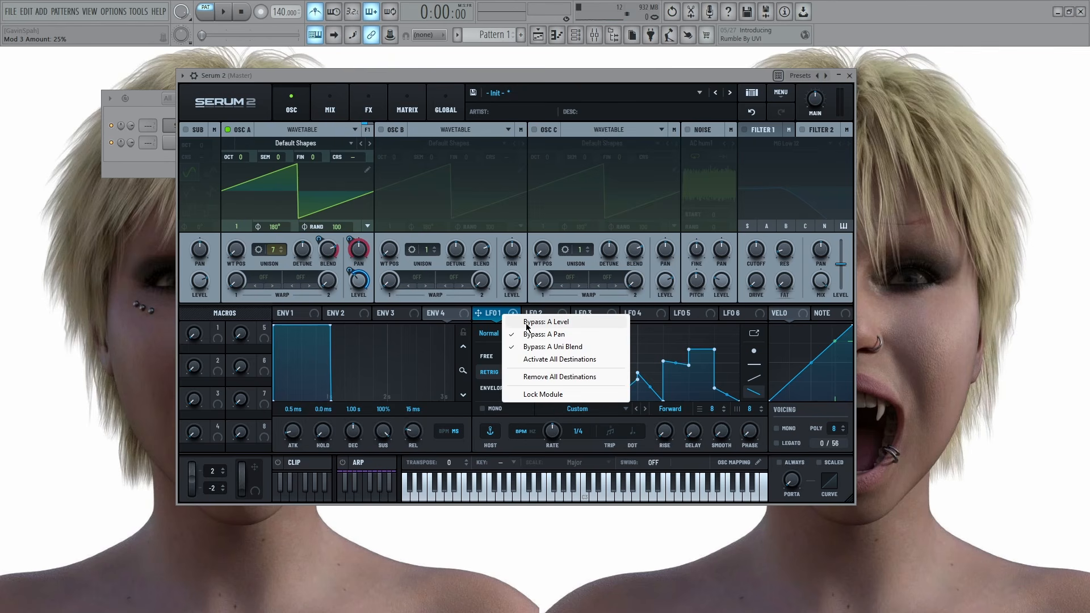
pyautogui.click(572, 362)
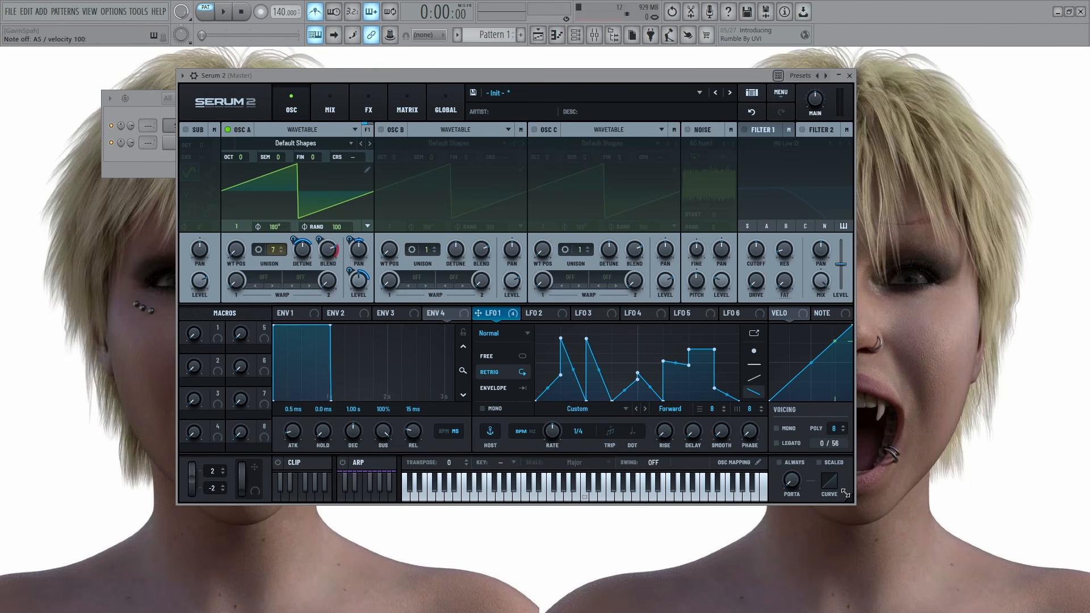
# Enable mono voicing and audition it with alternating notes
pyautogui.click(777, 429)
pyautogui.press('c')
pyautogui.press('m')
pyautogui.press('c')
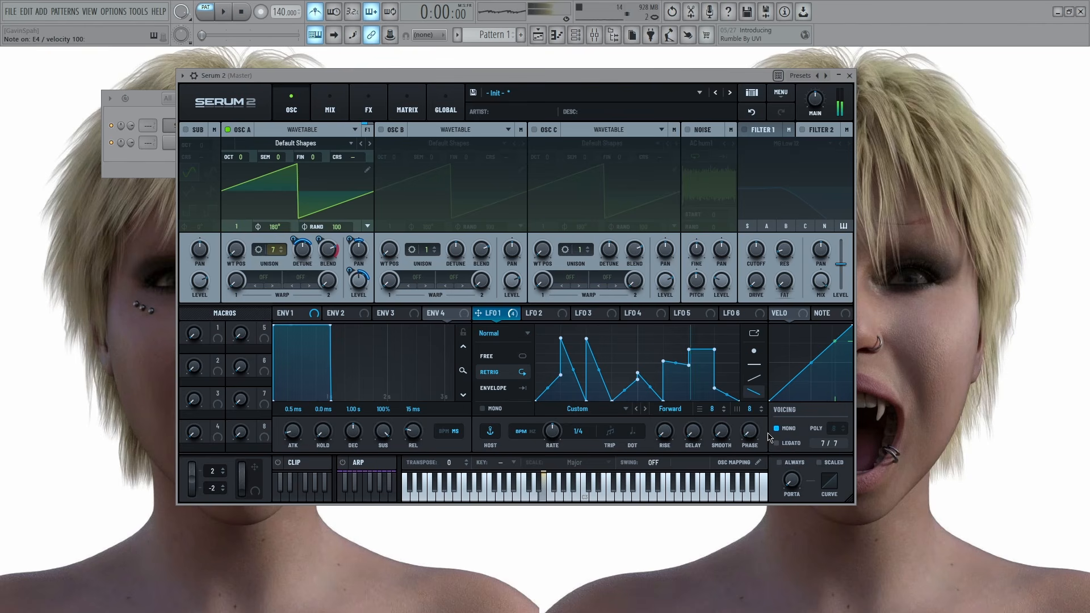
# Turn off mono voicing, audition overlapping notes polyphonically, and keep the poly count at 8
pyautogui.press('m')
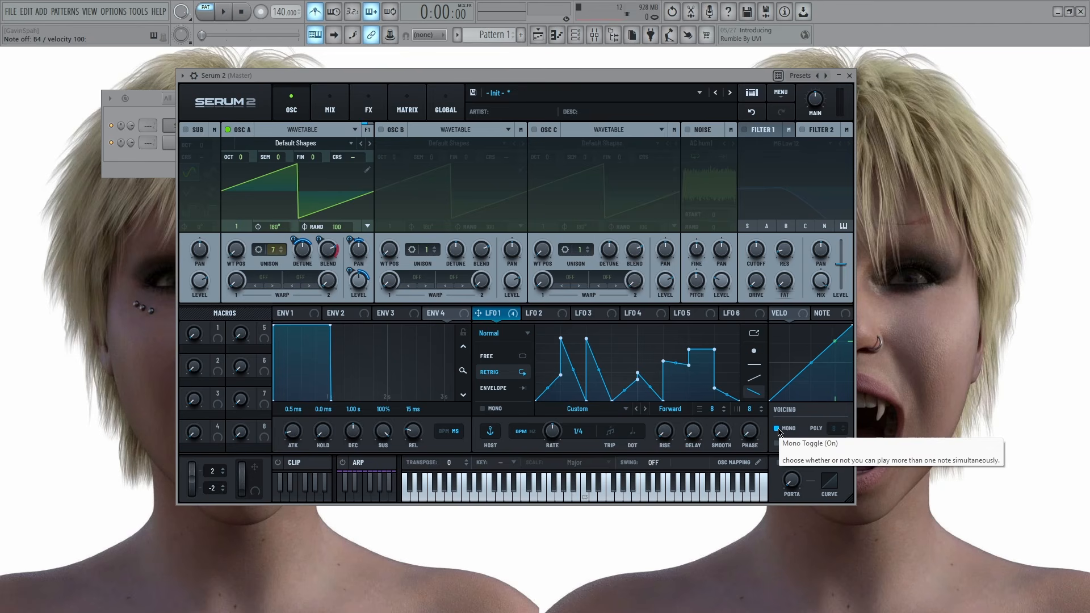
pyautogui.click(776, 429)
pyautogui.press('m')
pyautogui.press('c')
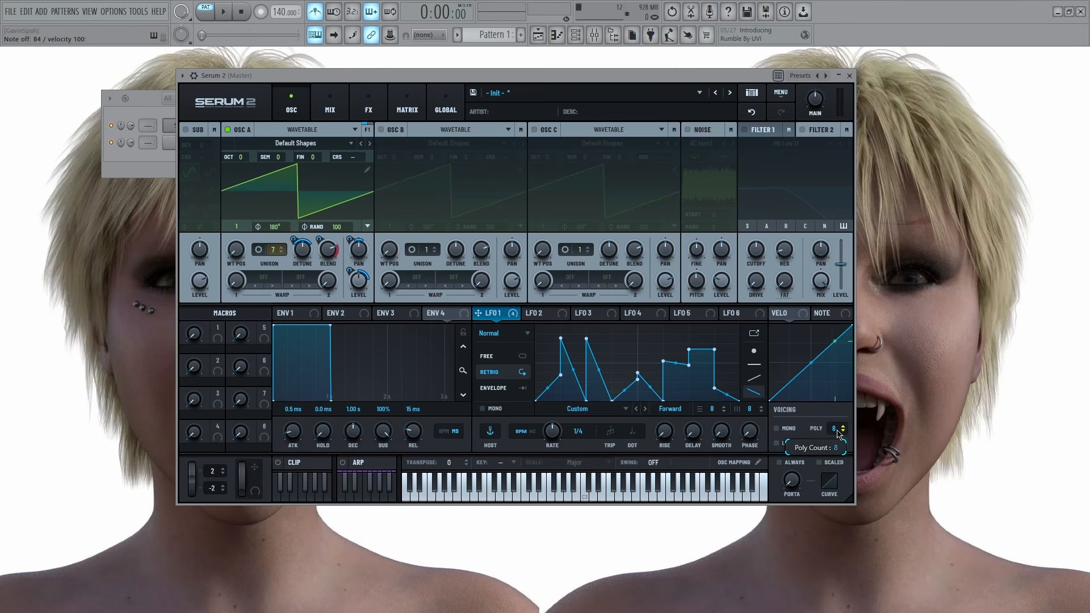
pyautogui.moveTo(839, 435); pyautogui.dragTo(838, 450)
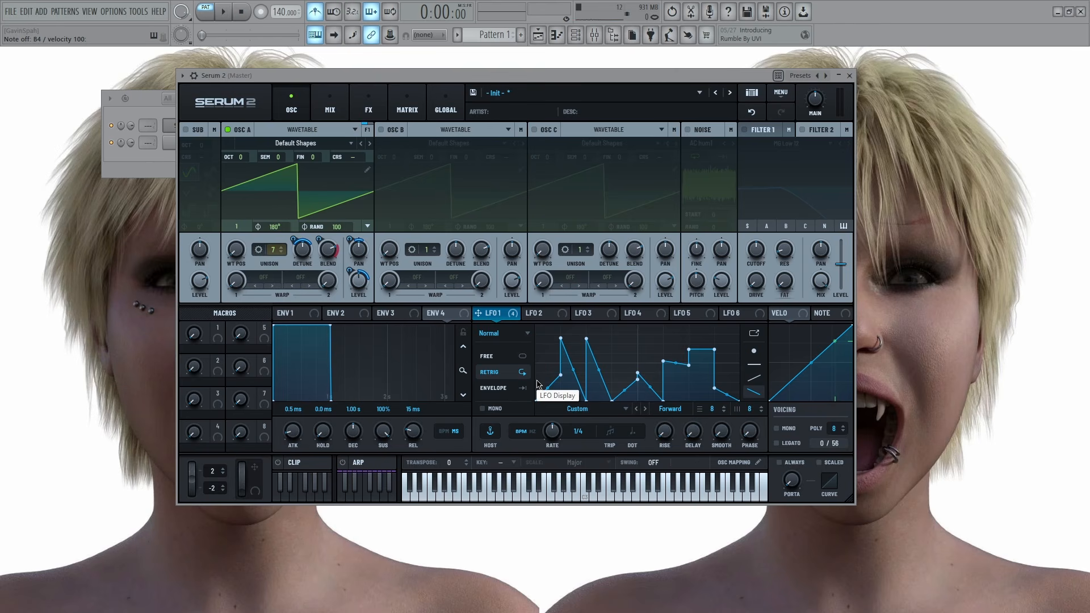
# Try legato, mono and always-on portamento with a raised porta time, and restore the previous voicing settings
pyautogui.click(776, 442)
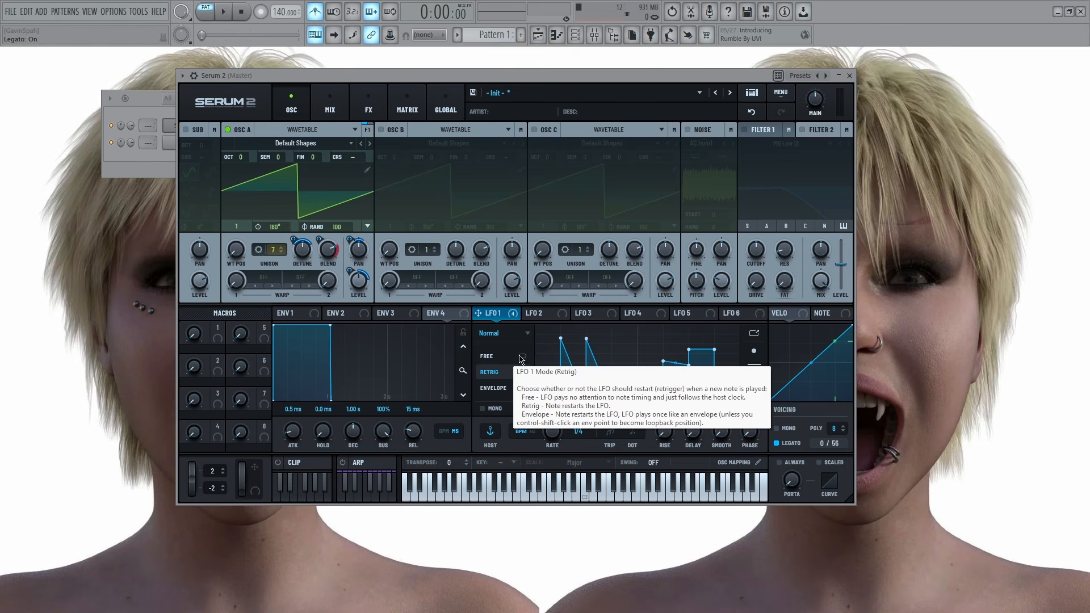
pyautogui.click(786, 445)
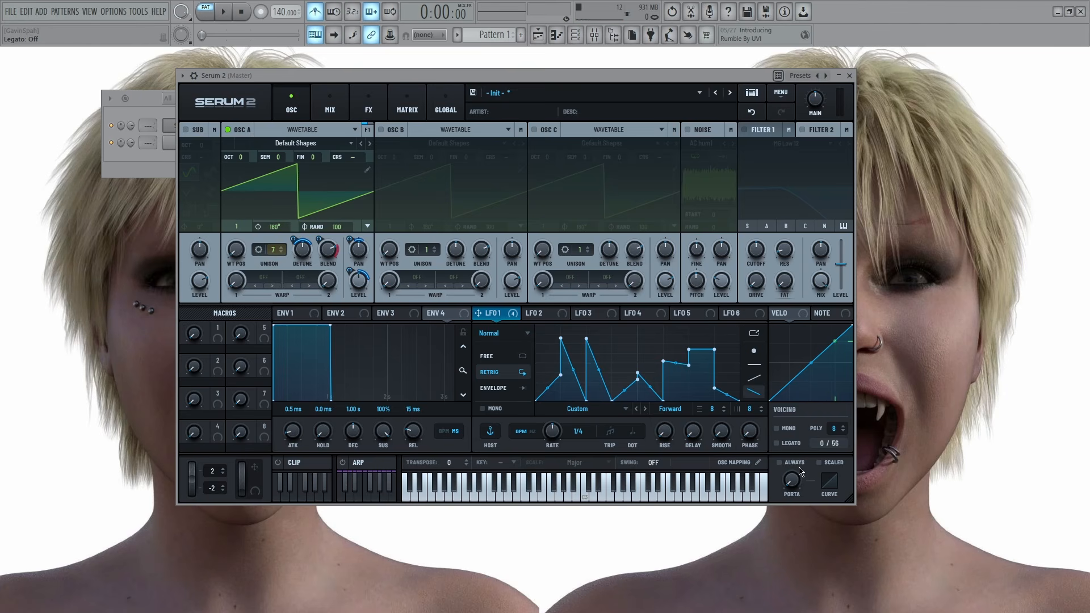
pyautogui.click(776, 428)
pyautogui.click(777, 429)
pyautogui.click(779, 463)
pyautogui.moveTo(792, 480); pyautogui.dragTo(788, 422)
pyautogui.click(776, 429)
pyautogui.moveTo(788, 480); pyautogui.dragTo(784, 517)
pyautogui.click(780, 463)
# Try switching oscillators B and C on and off in the mixer view, comparing it with the oscillator view
pyautogui.click(330, 103)
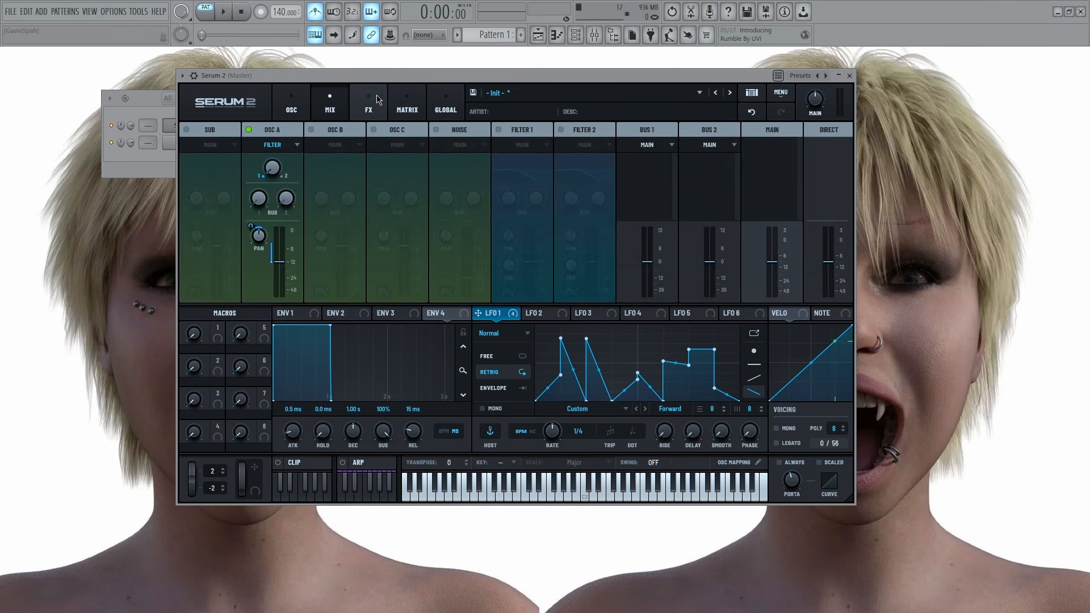
pyautogui.click(368, 101)
pyautogui.click(335, 101)
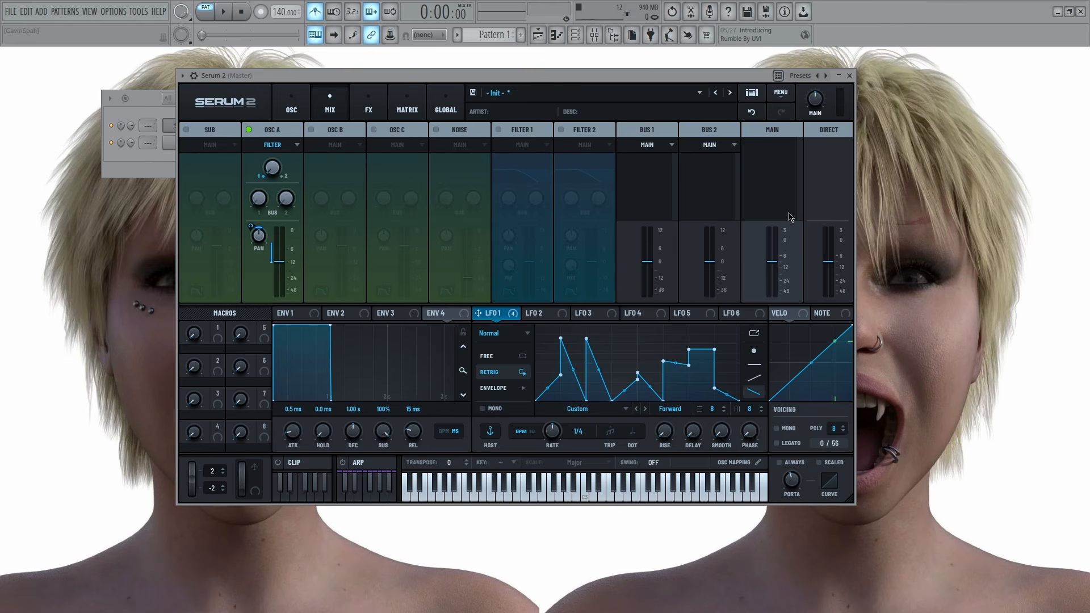
pyautogui.click(311, 130)
pyautogui.click(374, 130)
pyautogui.click(311, 130)
pyautogui.click(374, 130)
pyautogui.click(295, 105)
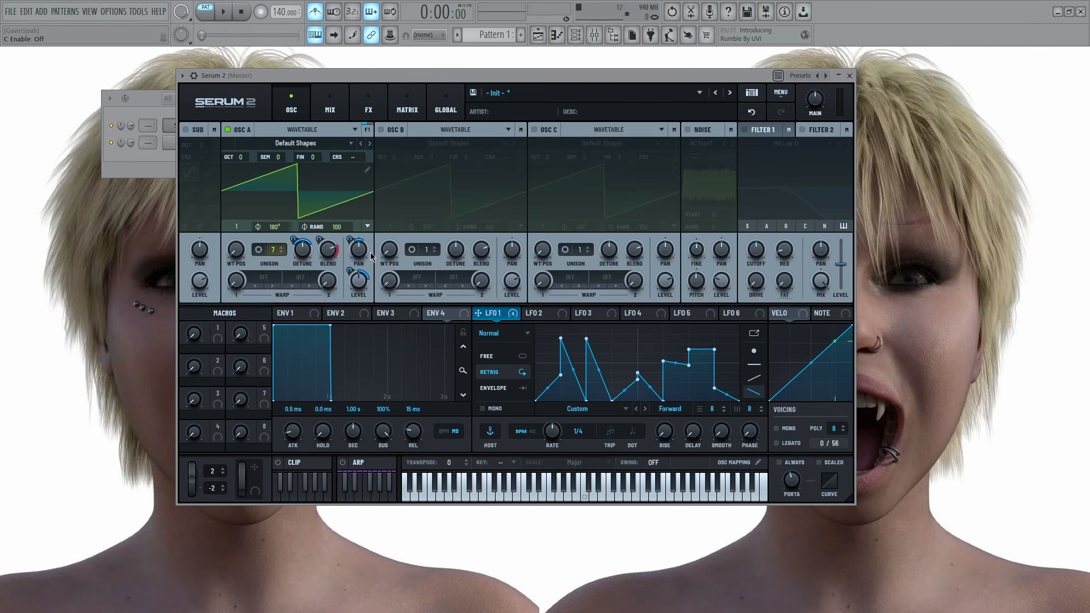
pyautogui.click(339, 108)
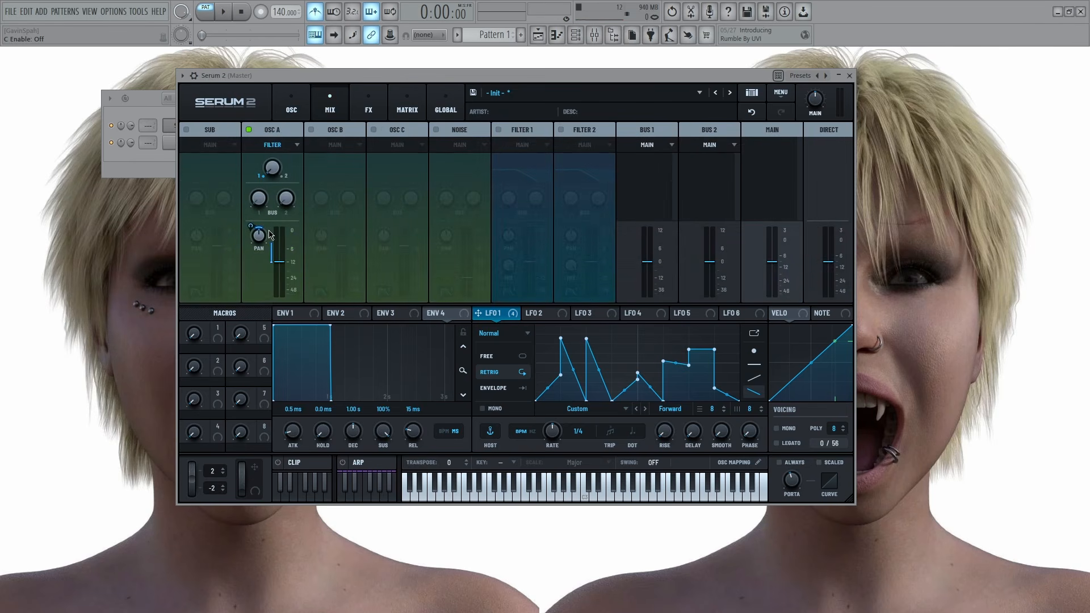
# Look through the available effects and factory rack presets for the main effects chain, and expand the effects view
pyautogui.click(368, 105)
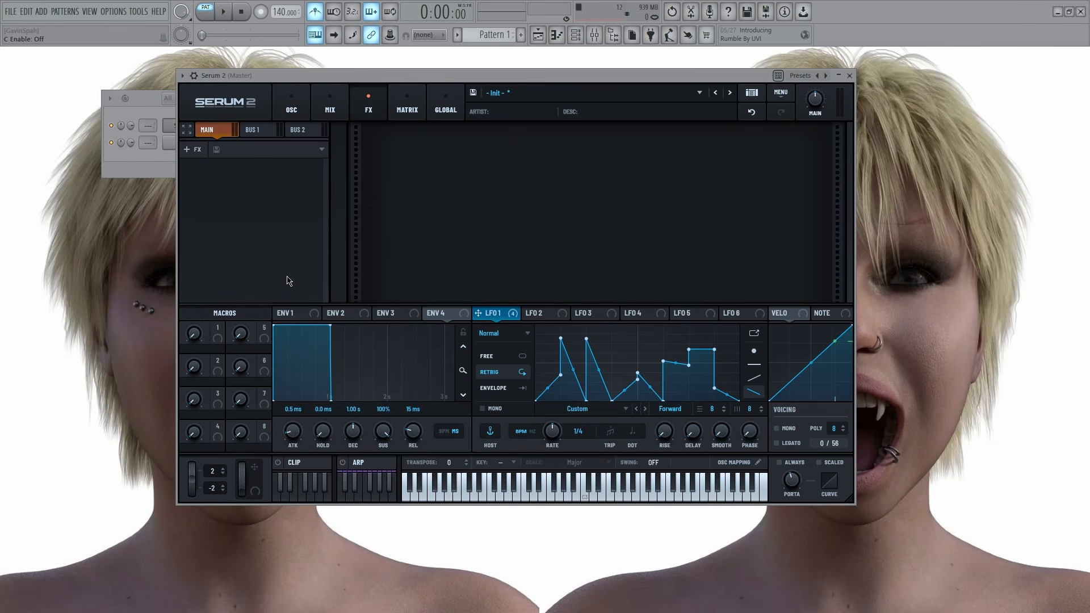
pyautogui.click(231, 151)
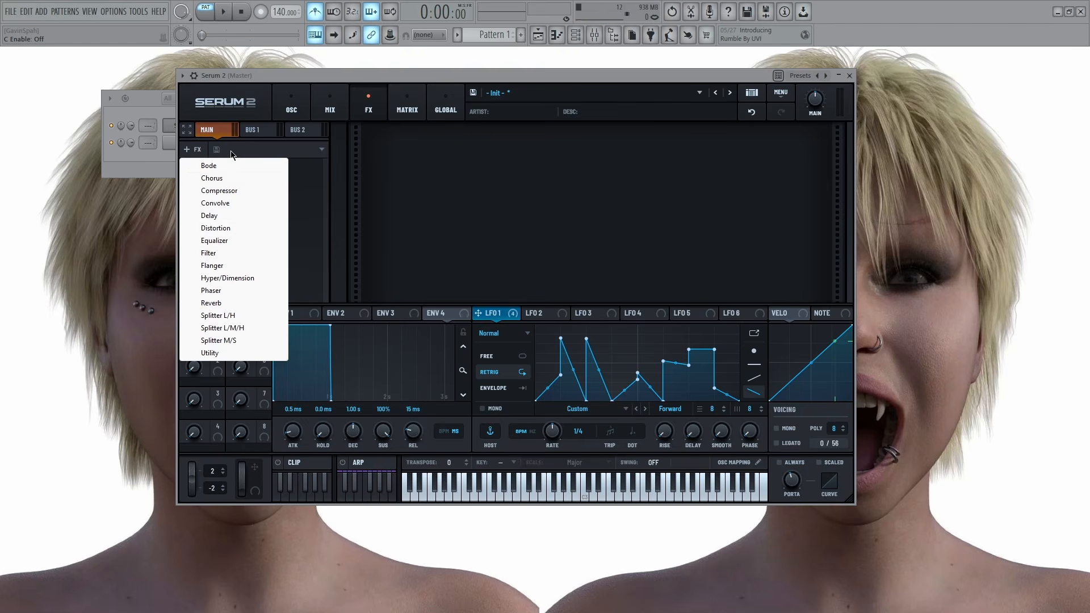
pyautogui.click(316, 243)
pyautogui.click(196, 150)
pyautogui.click(309, 208)
pyautogui.click(306, 149)
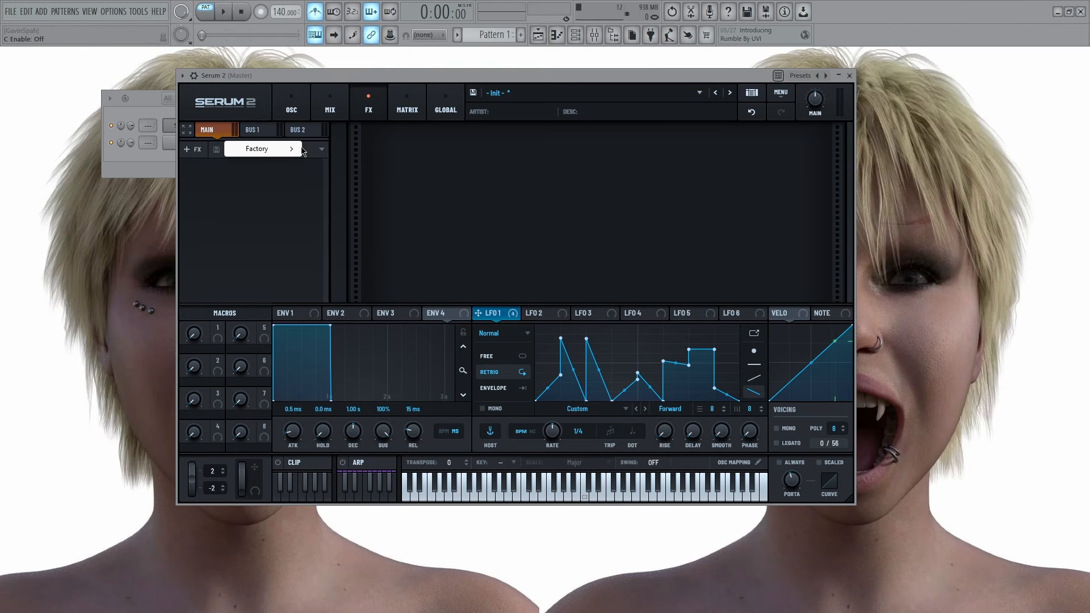
pyautogui.moveTo(286, 154)
pyautogui.click(267, 188)
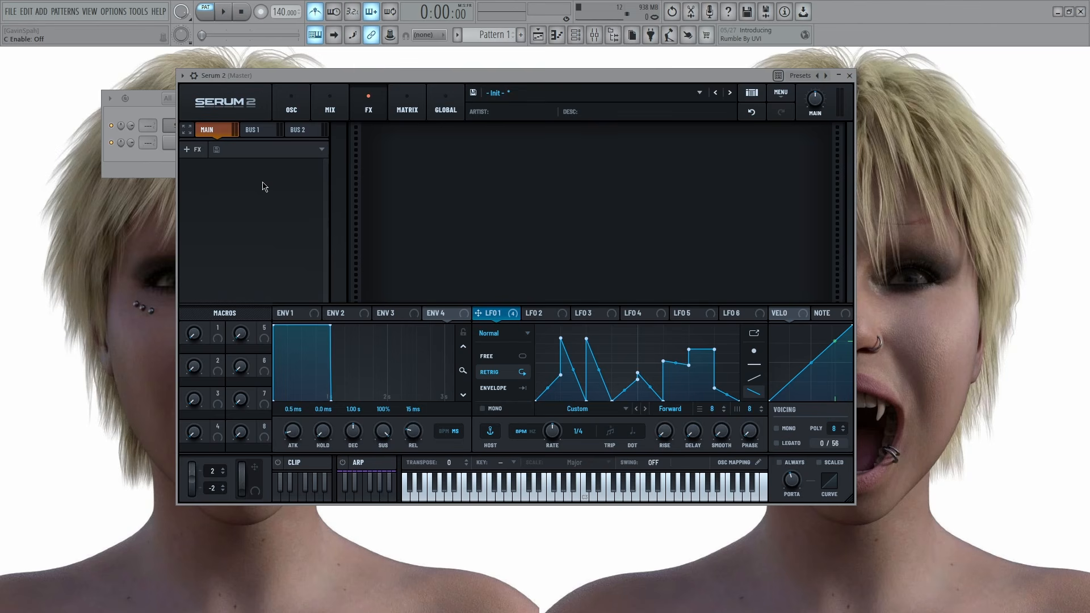
pyautogui.click(196, 149)
pyautogui.click(187, 130)
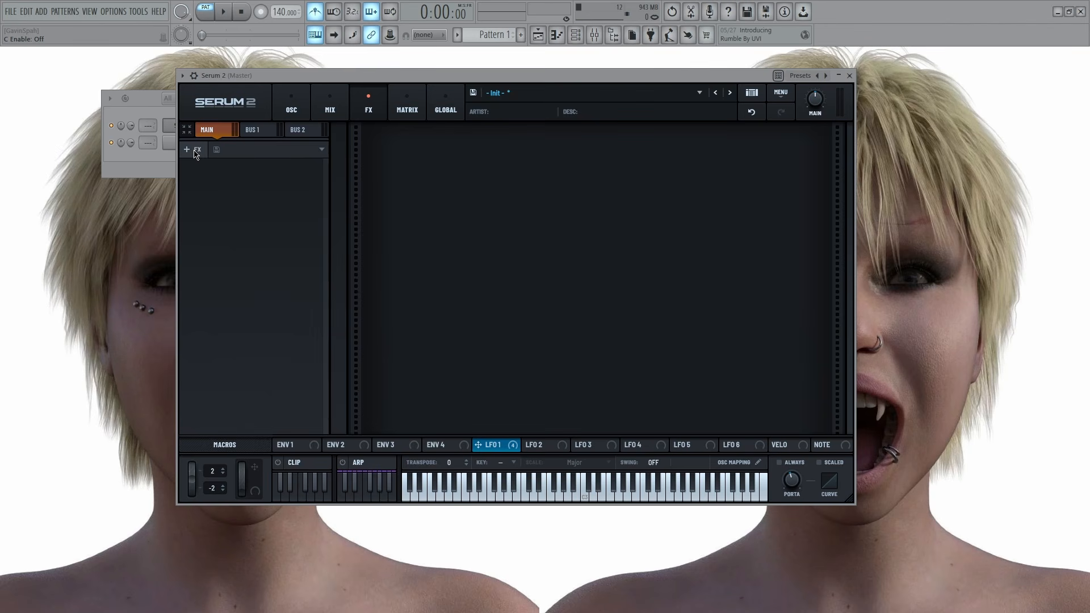
# Add a Distortion to the main effects chain, and bypass and reactivate it while holding a note
pyautogui.click(194, 151)
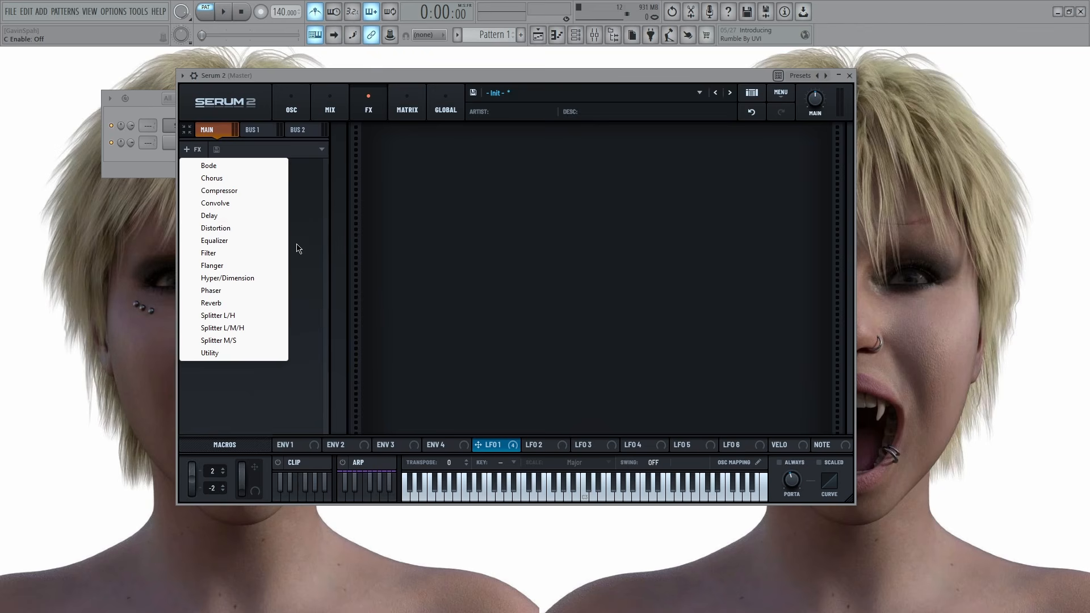
pyautogui.click(229, 227)
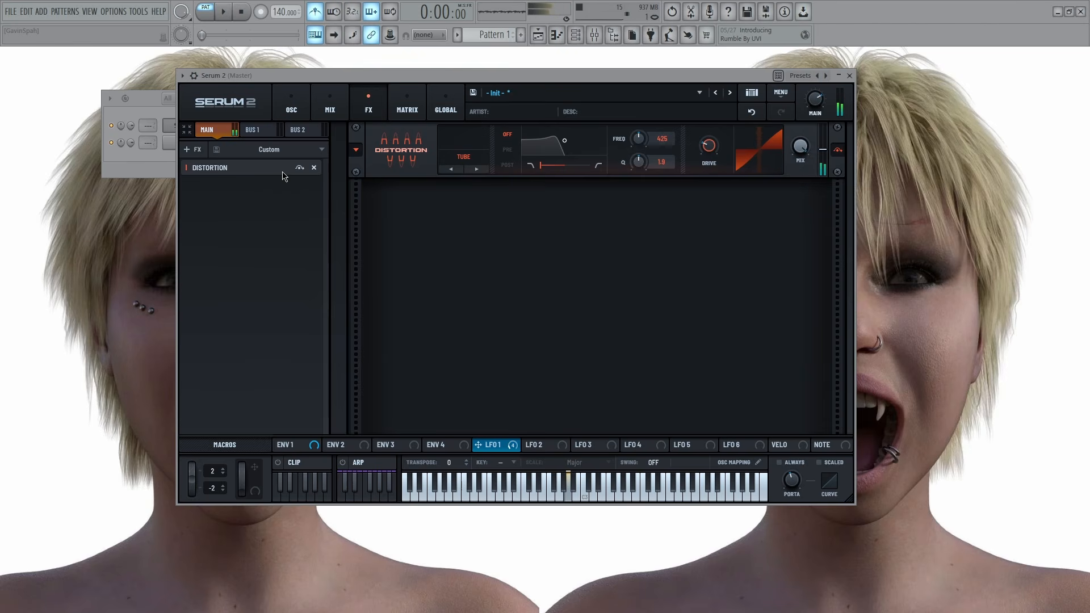
pyautogui.click(305, 169)
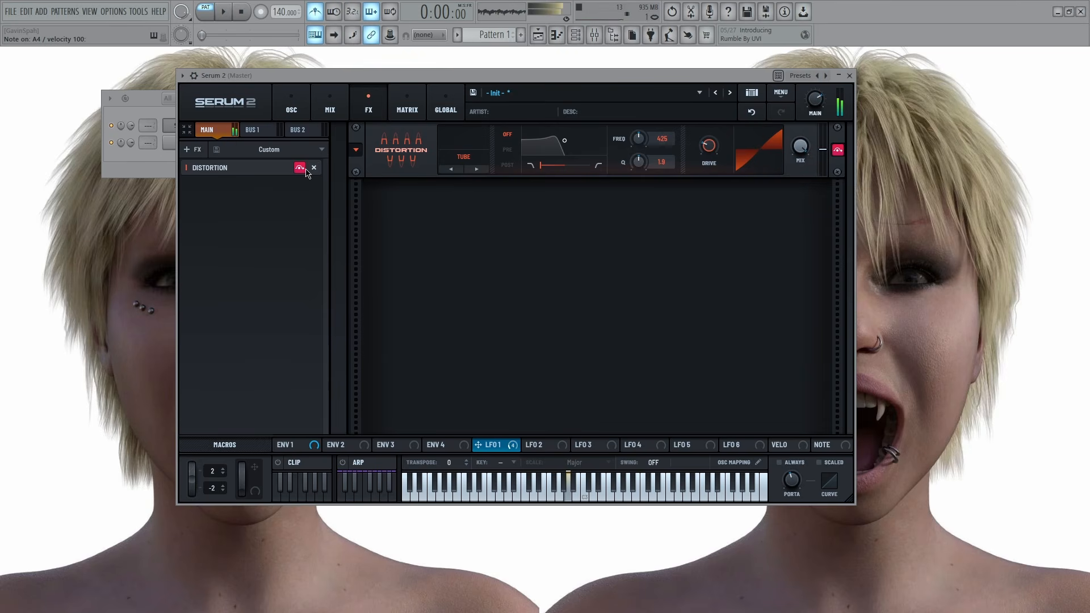
pyautogui.click(301, 169)
# Audition the distortion modes from Tube through Diode 2 and Linear Fold to Downsample, and remove the Distortion
pyautogui.click(473, 170)
pyautogui.click(473, 171)
pyautogui.click(473, 171)
pyautogui.click(472, 171)
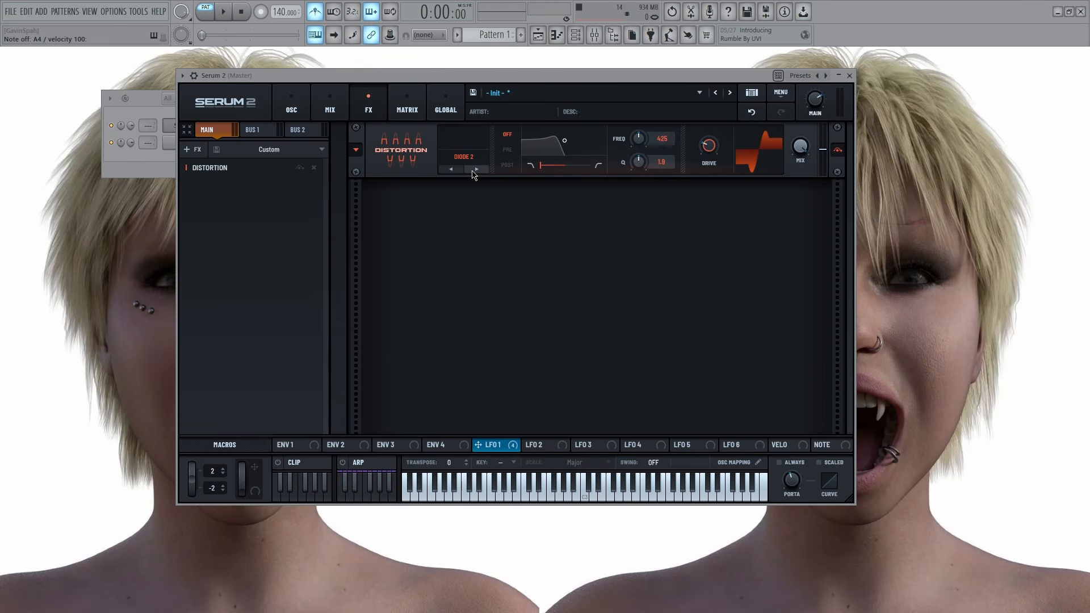
pyautogui.click(474, 170)
pyautogui.press('n')
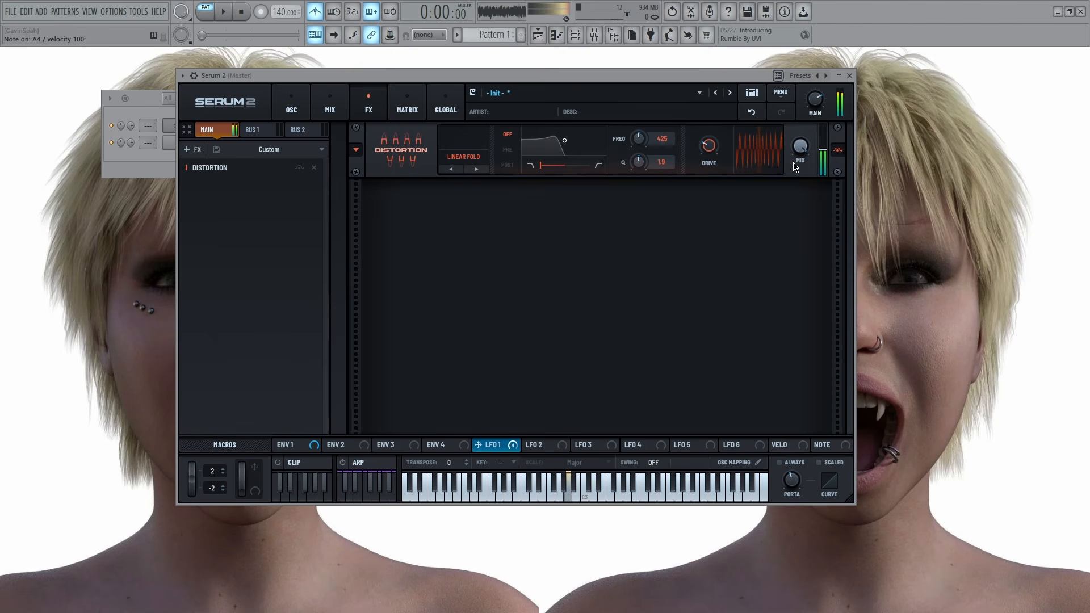
pyautogui.click(477, 169)
pyautogui.click(476, 169)
pyautogui.click(477, 169)
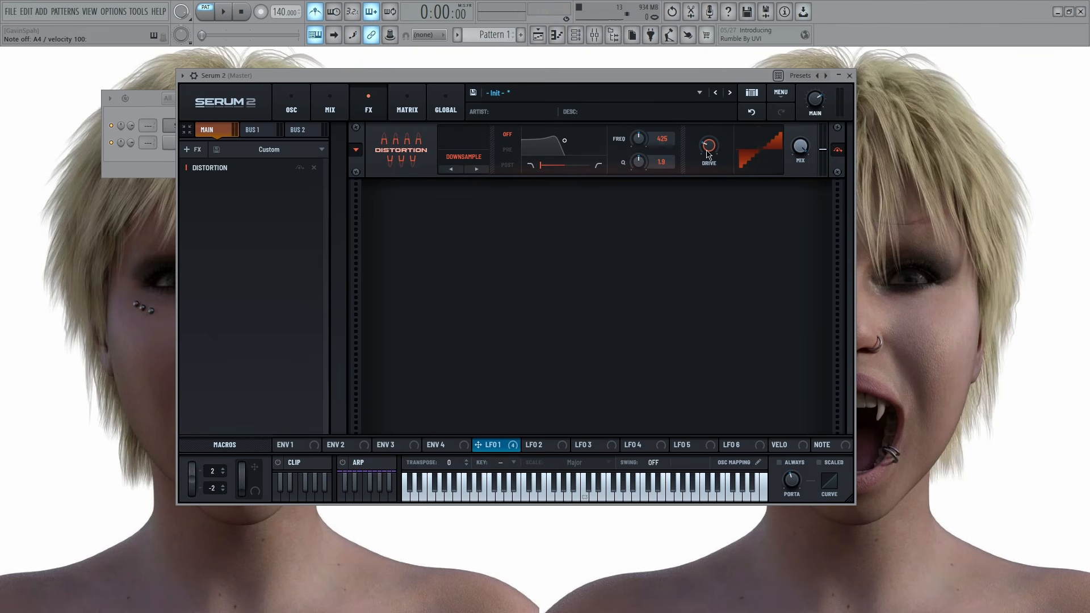
pyautogui.click(314, 168)
# Enable oscillator B, set its wavetable position to the sine shape at frame 2, and raise its octave to +1
pyautogui.click(256, 130)
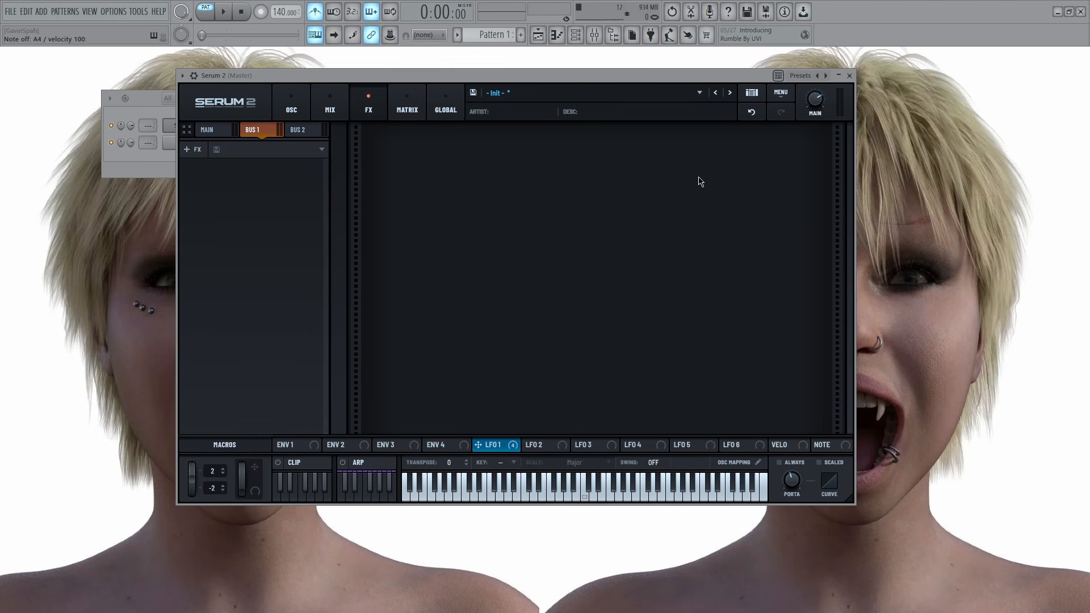
pyautogui.click(295, 105)
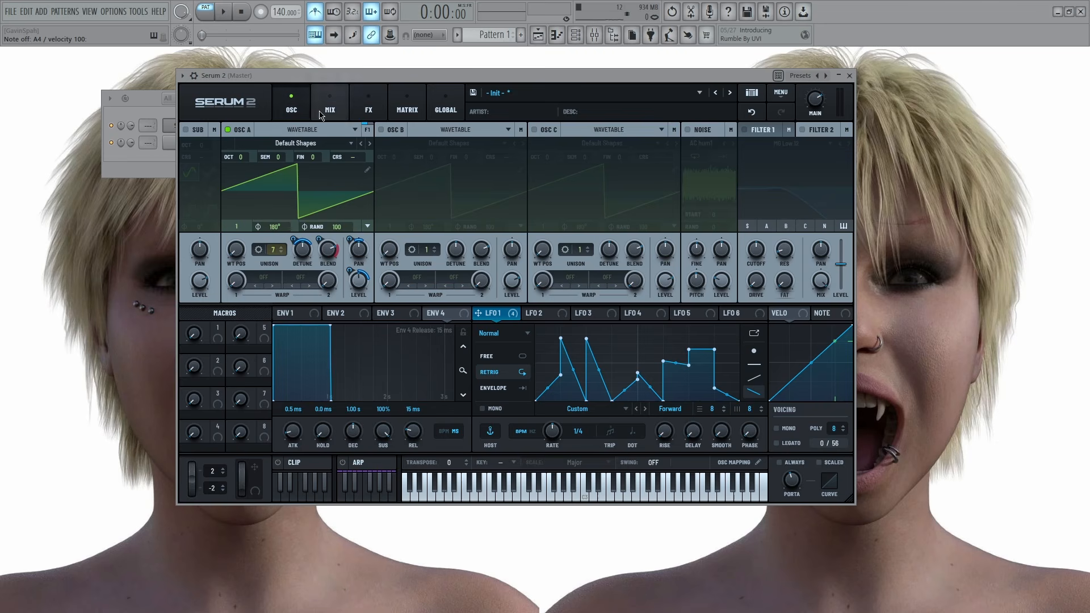
pyautogui.click(381, 130)
pyautogui.moveTo(390, 253); pyautogui.dragTo(391, 227)
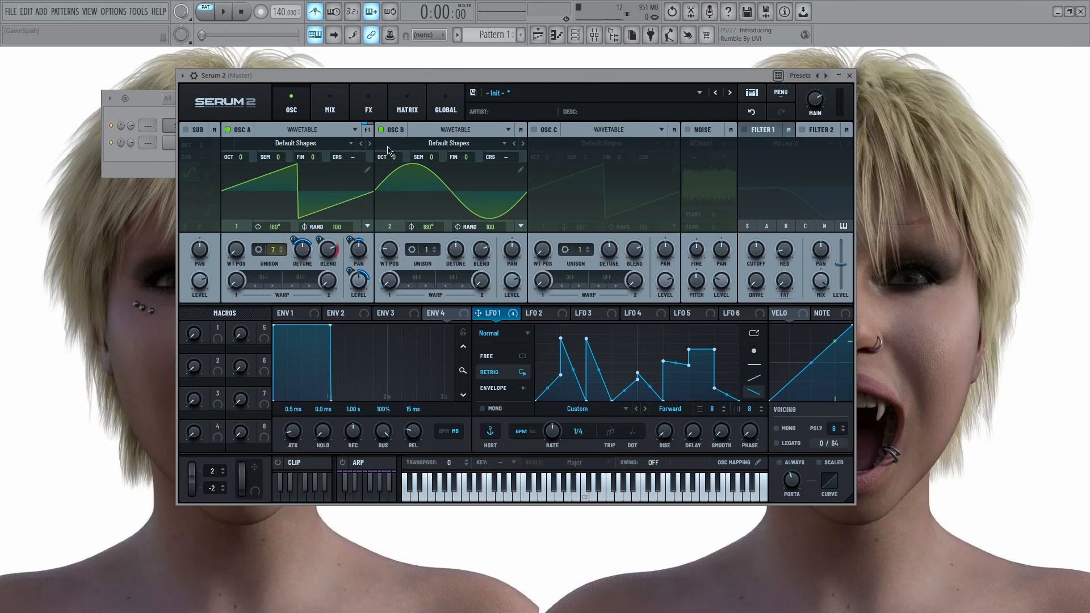
pyautogui.moveTo(393, 157); pyautogui.dragTo(394, 152)
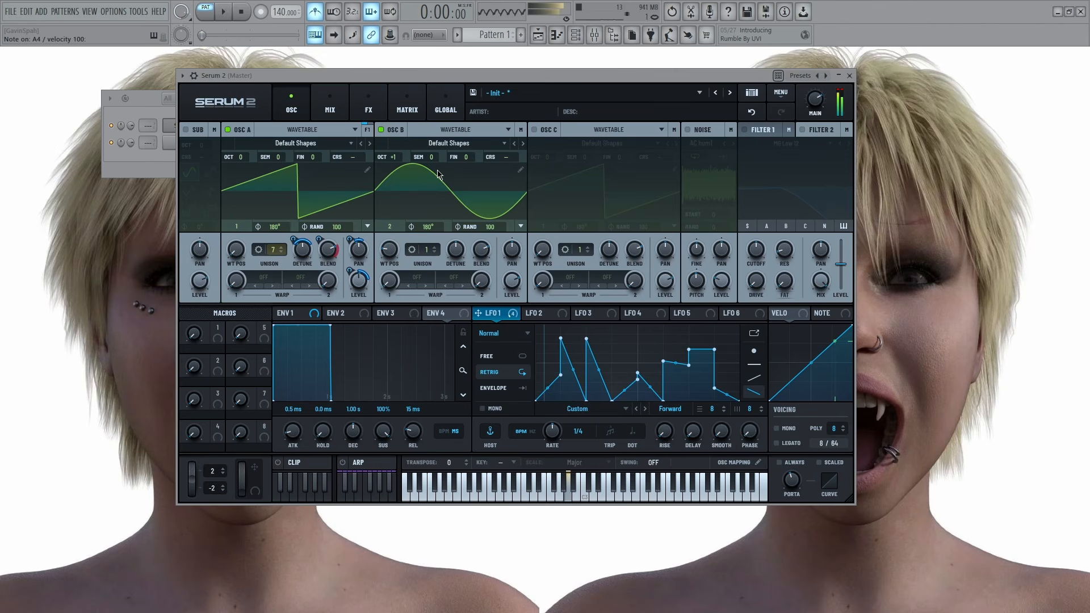
pyautogui.moveTo(515, 285); pyautogui.dragTo(516, 297)
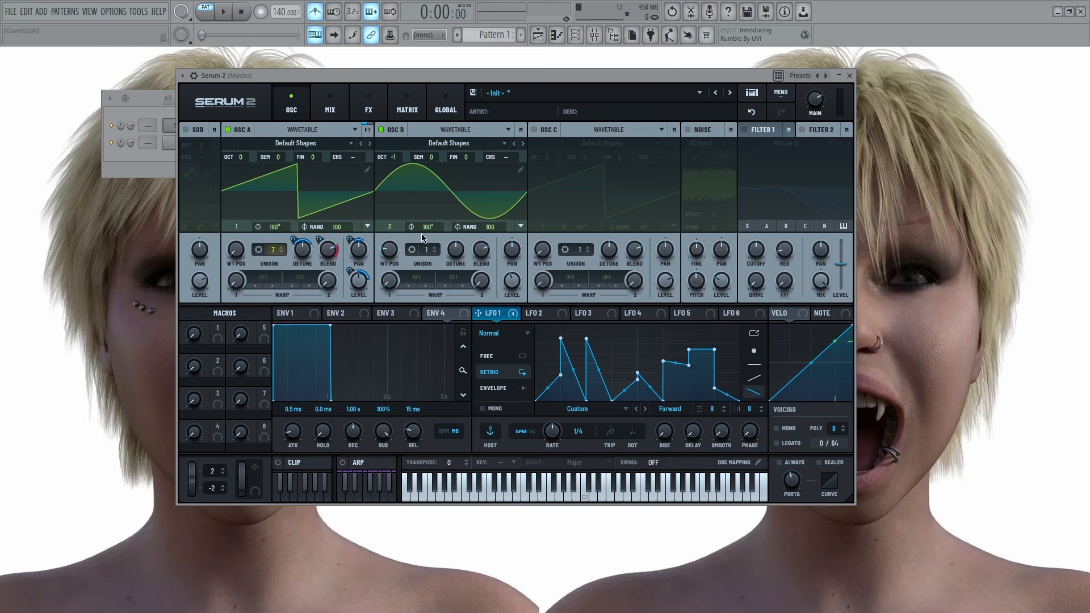
# Set up bus sends for oscillators A and B, add a Chorus to bus 1 and open the effect choices for bus 2
pyautogui.click(368, 130)
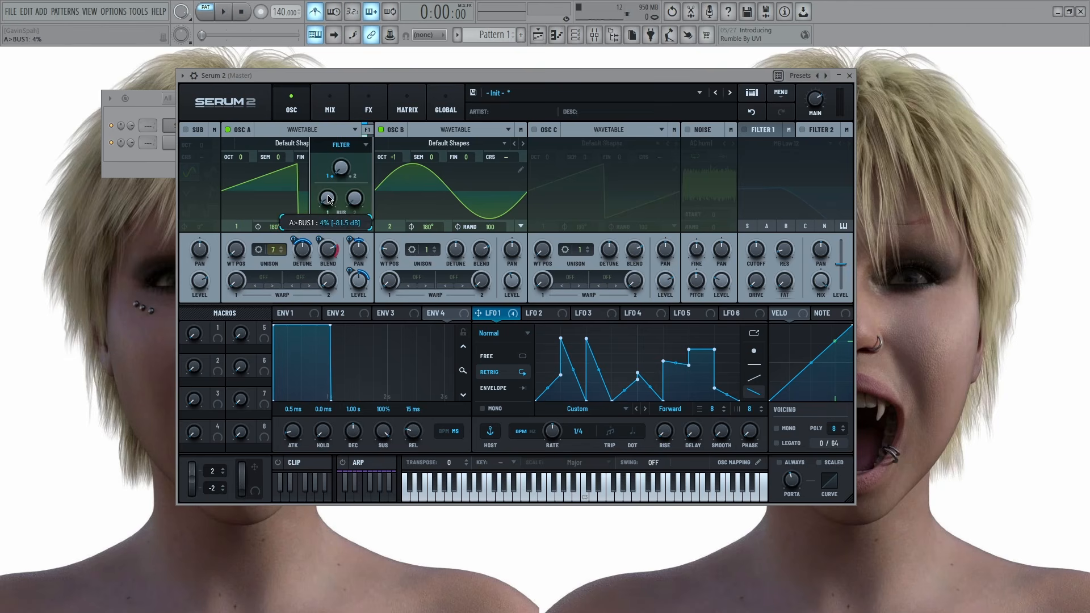
pyautogui.click(521, 130)
pyautogui.click(368, 107)
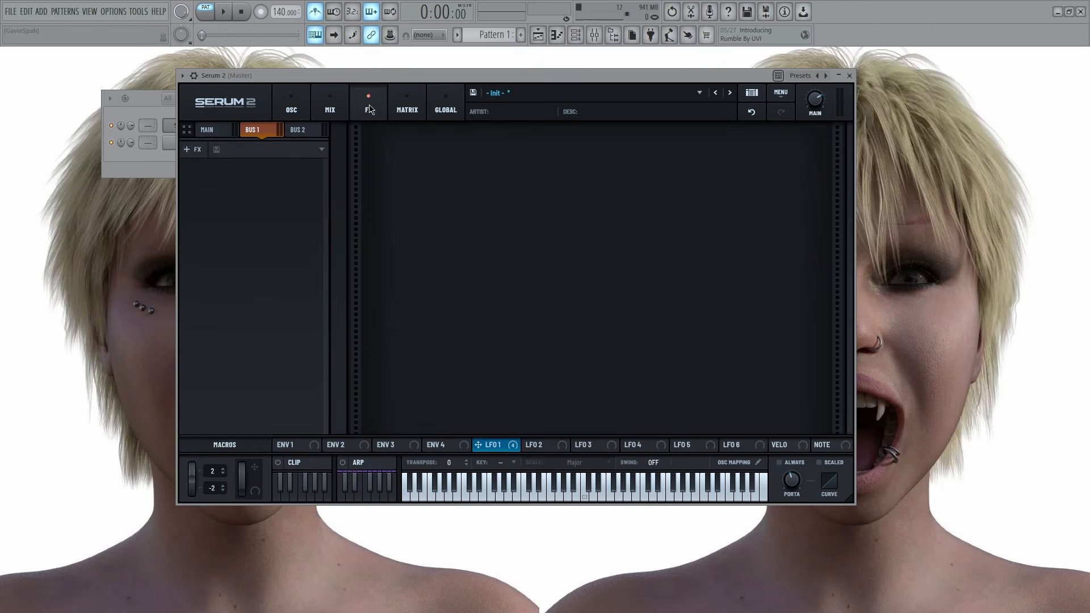
pyautogui.click(193, 152)
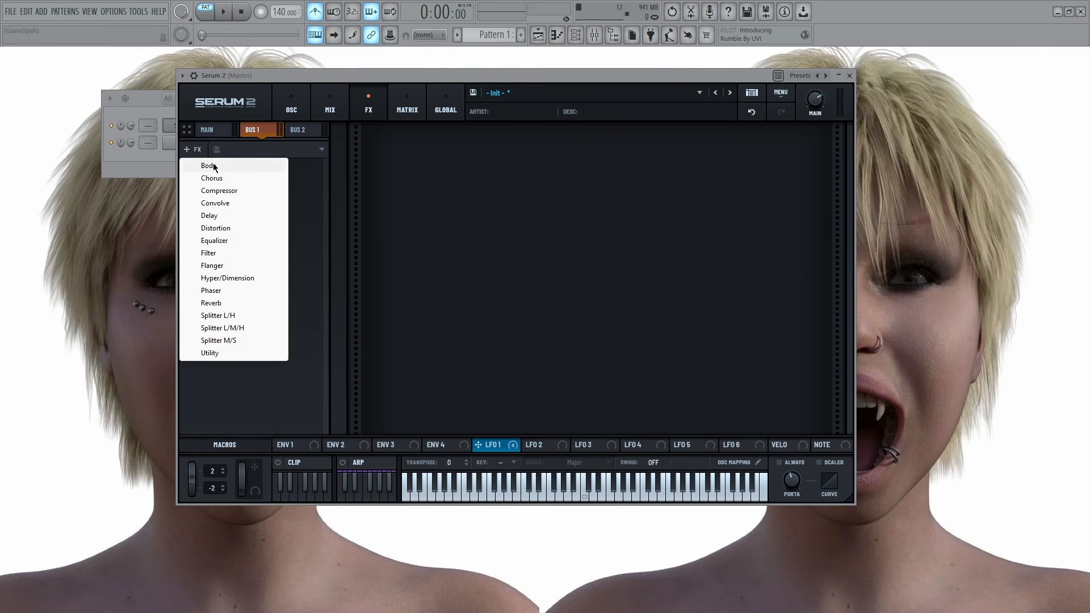
pyautogui.click(227, 175)
pyautogui.click(295, 133)
pyautogui.click(196, 154)
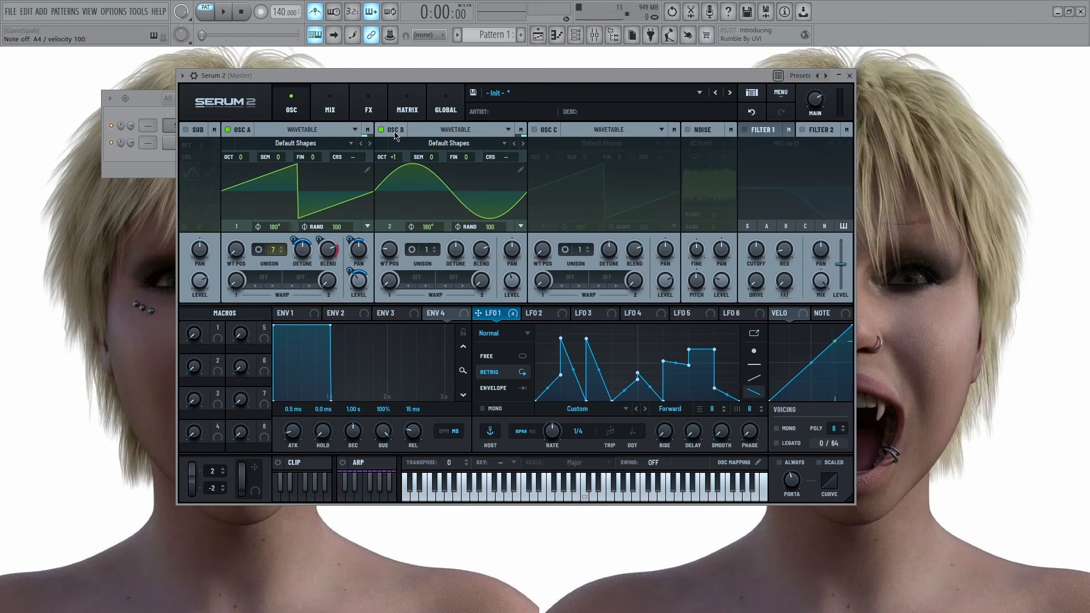
# Switch off oscillator B and inspect oscillator A's type options and the effects on bus 1
pyautogui.click(381, 129)
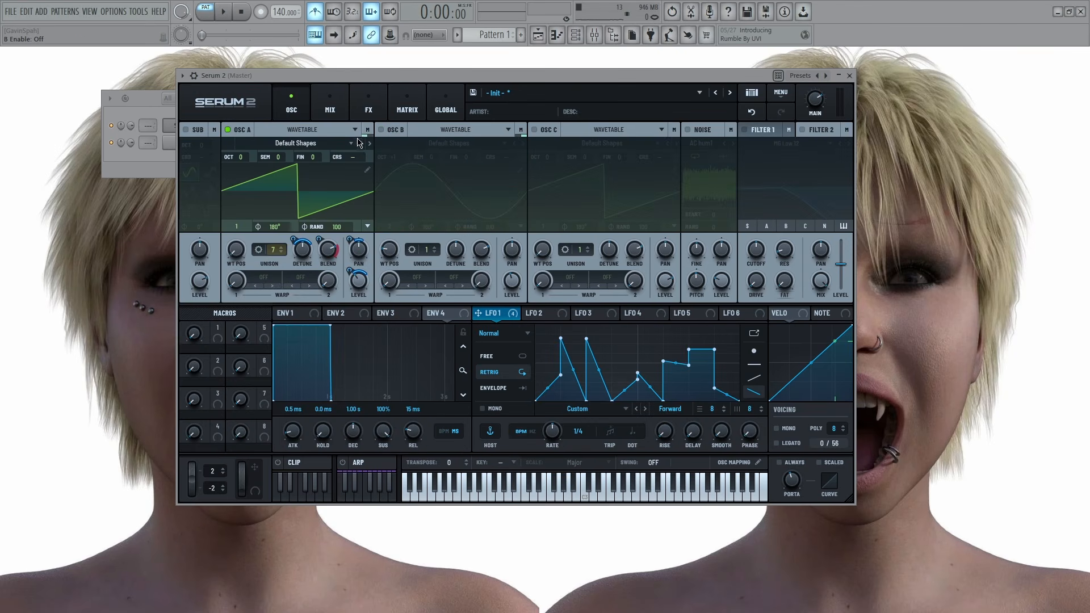
pyautogui.click(364, 138)
pyautogui.click(330, 130)
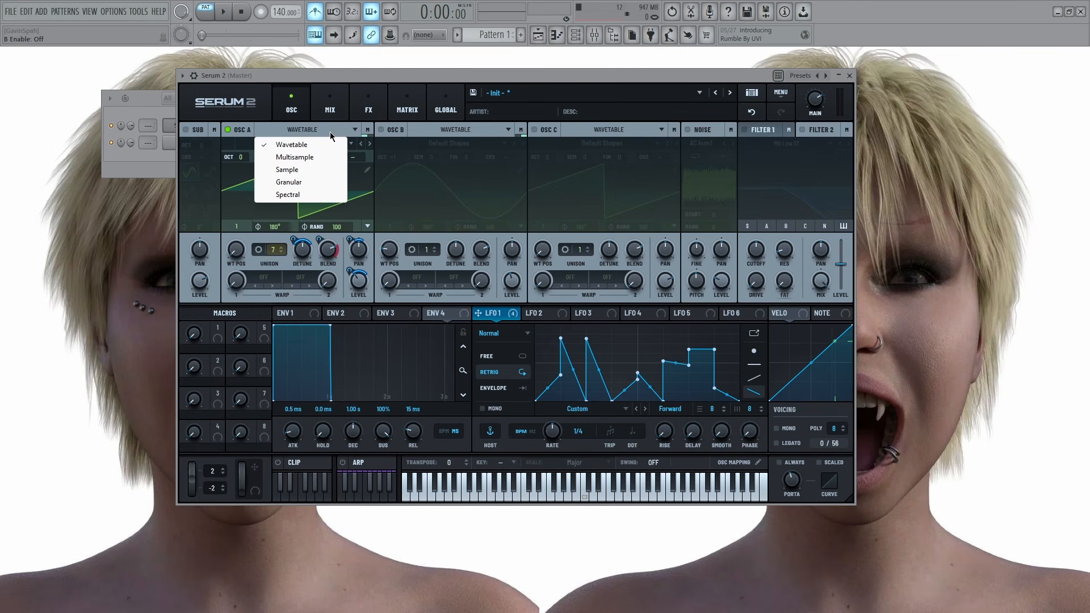
pyautogui.click(371, 109)
pyautogui.click(259, 132)
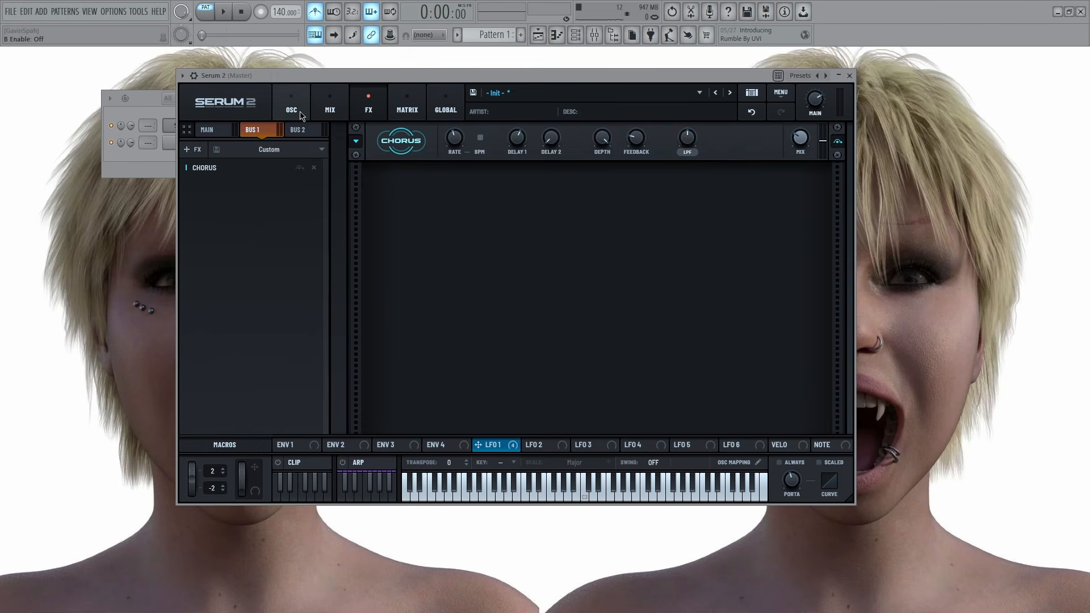
# Add an Equalizer to the main effects chain and turn oscillator B back on
pyautogui.click(221, 132)
pyautogui.click(244, 147)
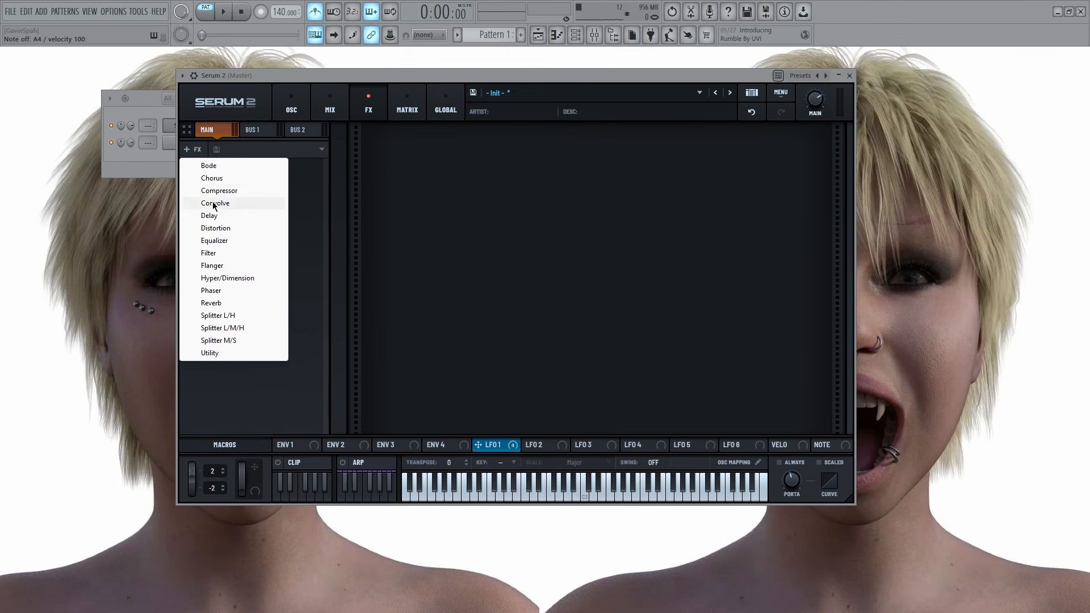
pyautogui.click(239, 244)
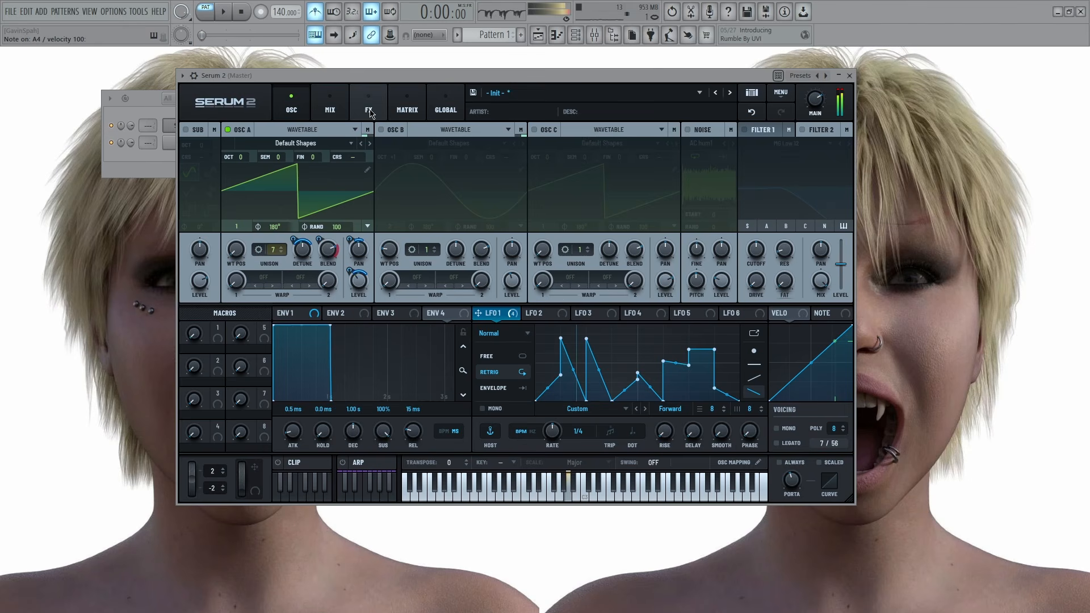
pyautogui.click(381, 129)
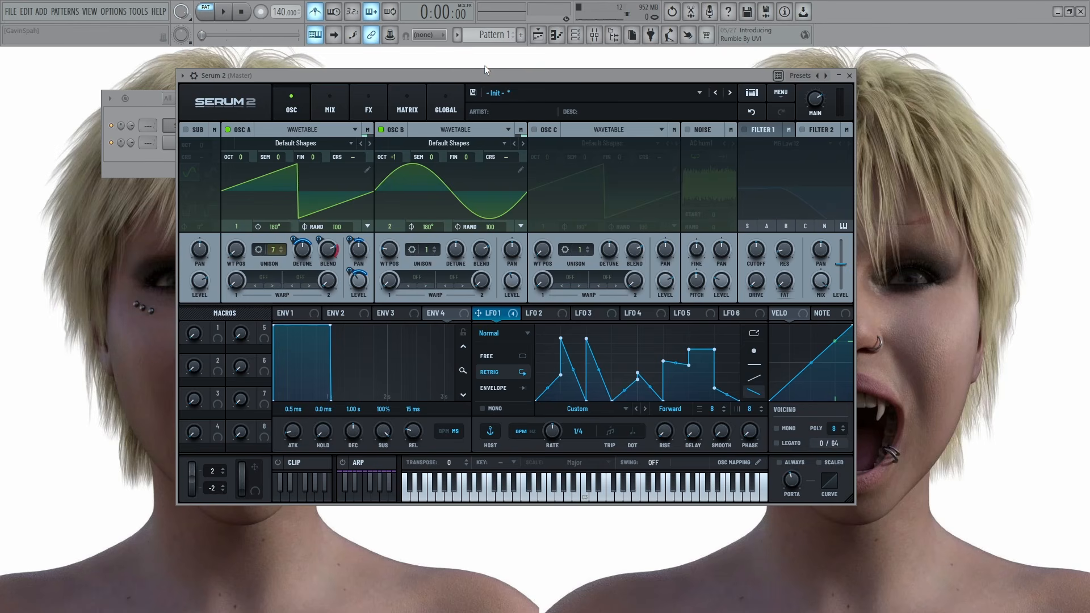
# Open the preset save dialog and browse from the Presets folder into the User folder where presets are stored
pyautogui.click(472, 94)
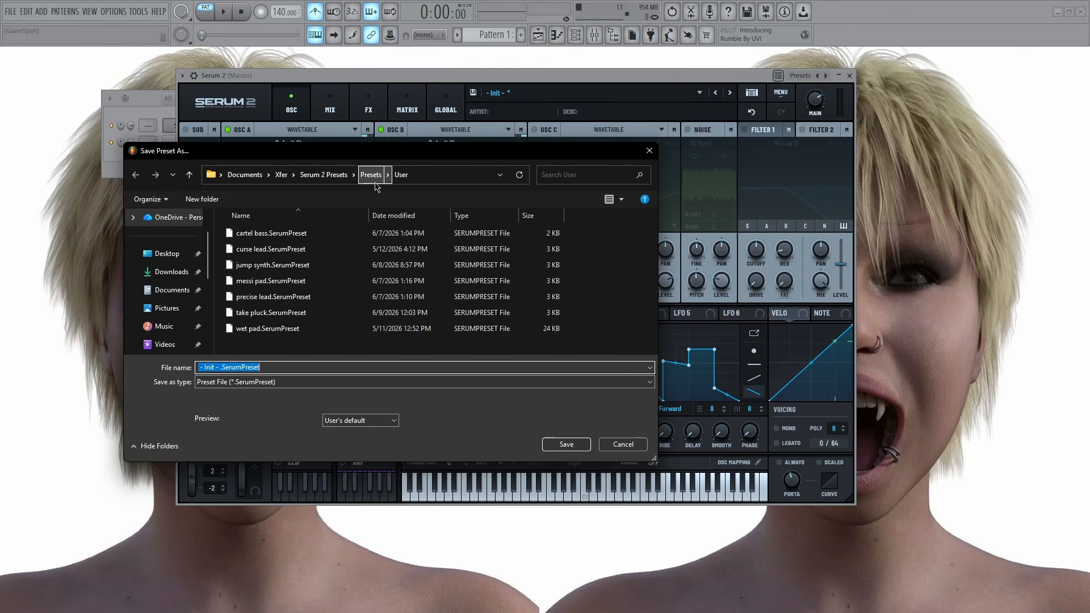
pyautogui.click(370, 175)
pyautogui.scroll(-10, 278, 261)
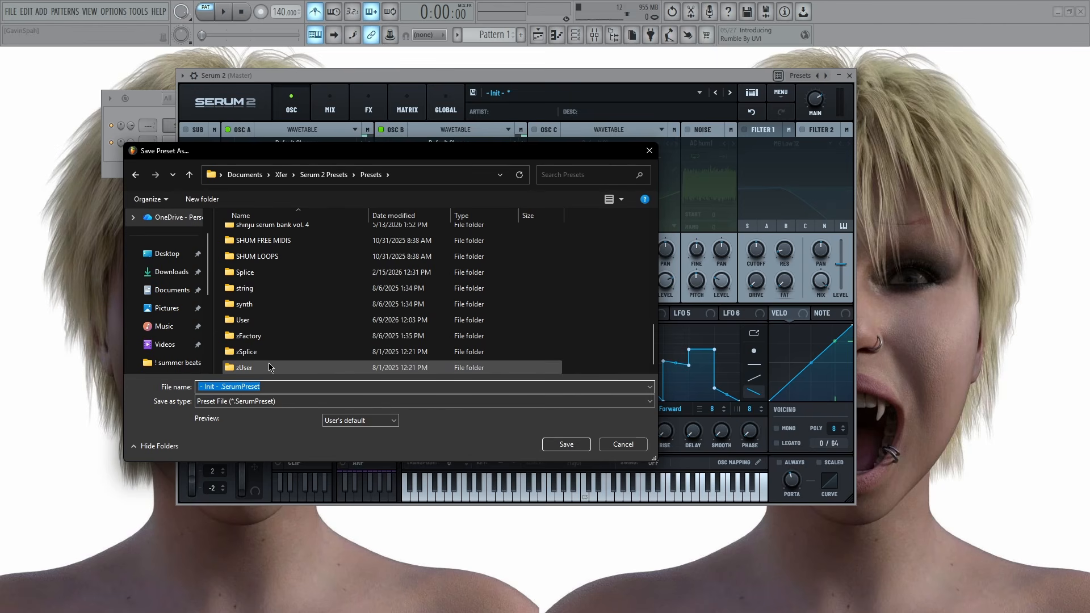
pyautogui.scroll(1, 250, 349)
pyautogui.doubleClick(248, 361)
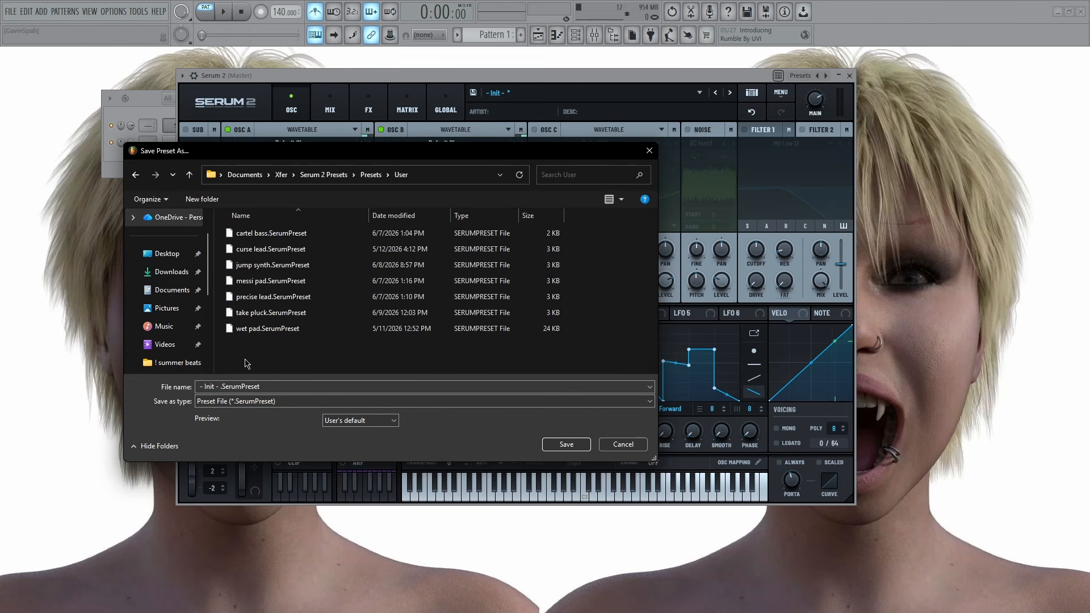
pyautogui.click(564, 444)
# Look through the preset list's banks, including User and PROTECT SERUM2 BANK, without loading a preset
pyautogui.click(680, 101)
pyautogui.moveTo(568, 437)
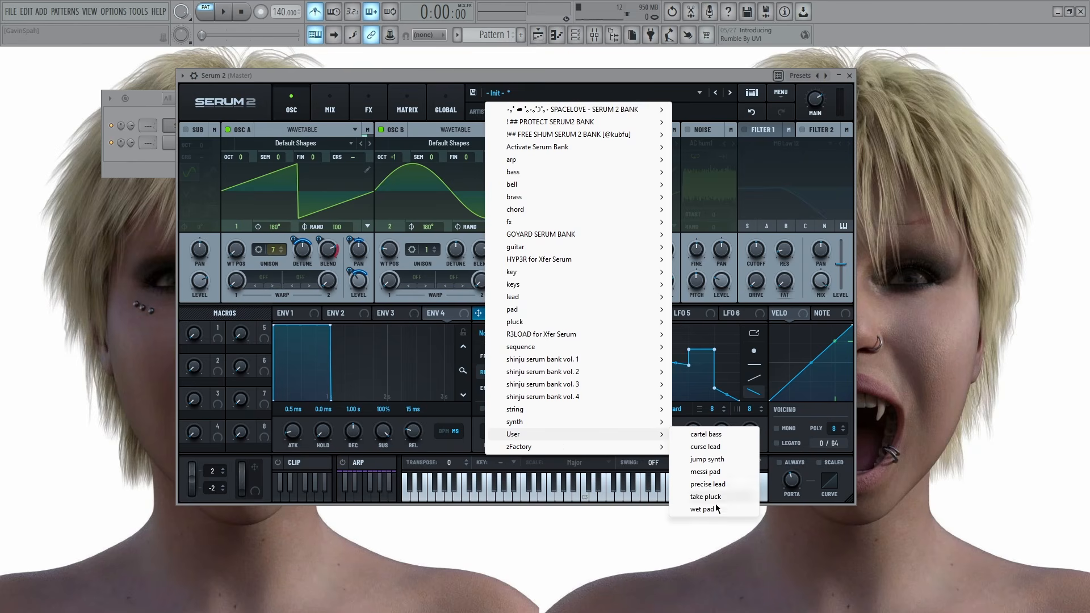
pyautogui.click(711, 79)
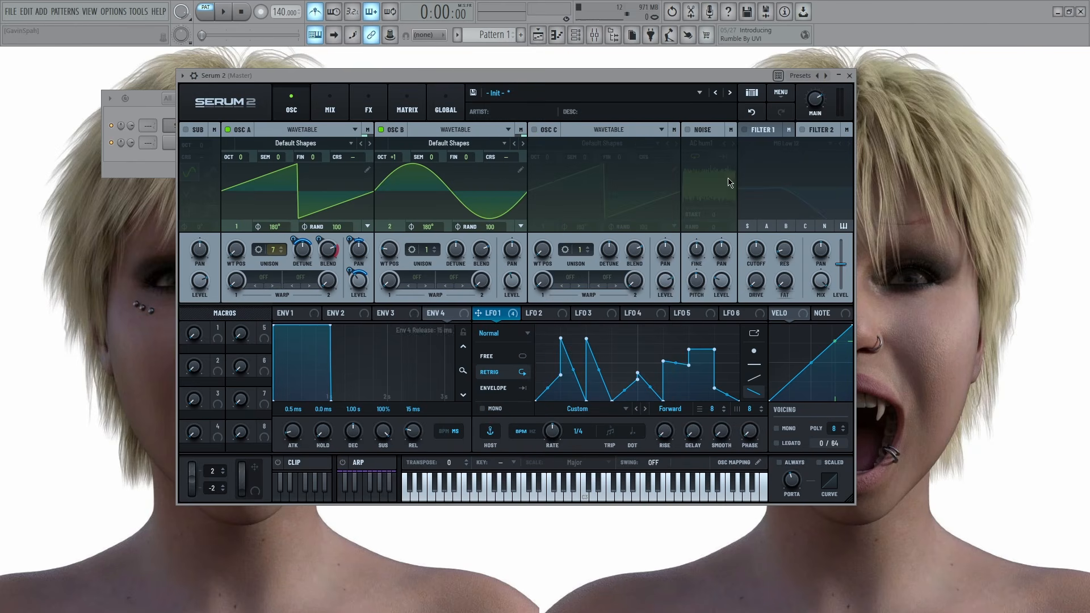
pyautogui.click(659, 101)
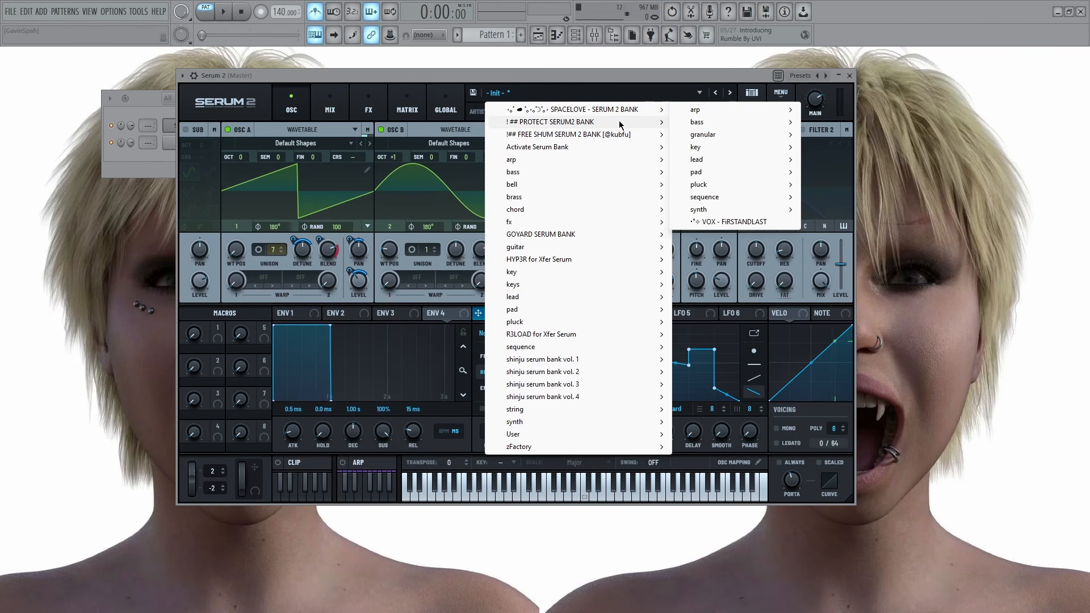
pyautogui.click(716, 146)
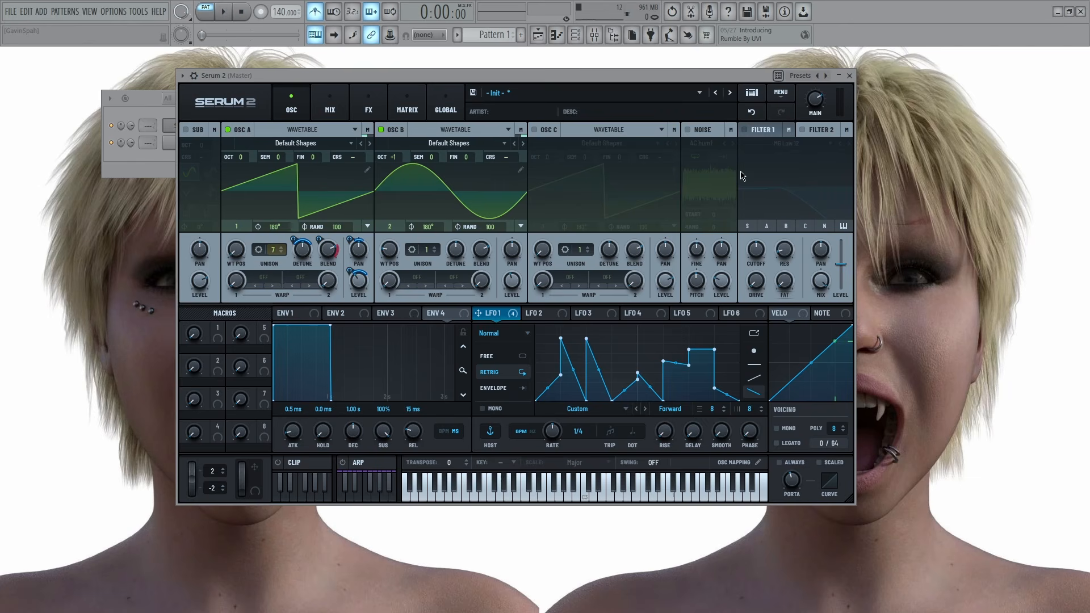
# Open the full preset browser and look through the whole preset list to its end
pyautogui.click(752, 94)
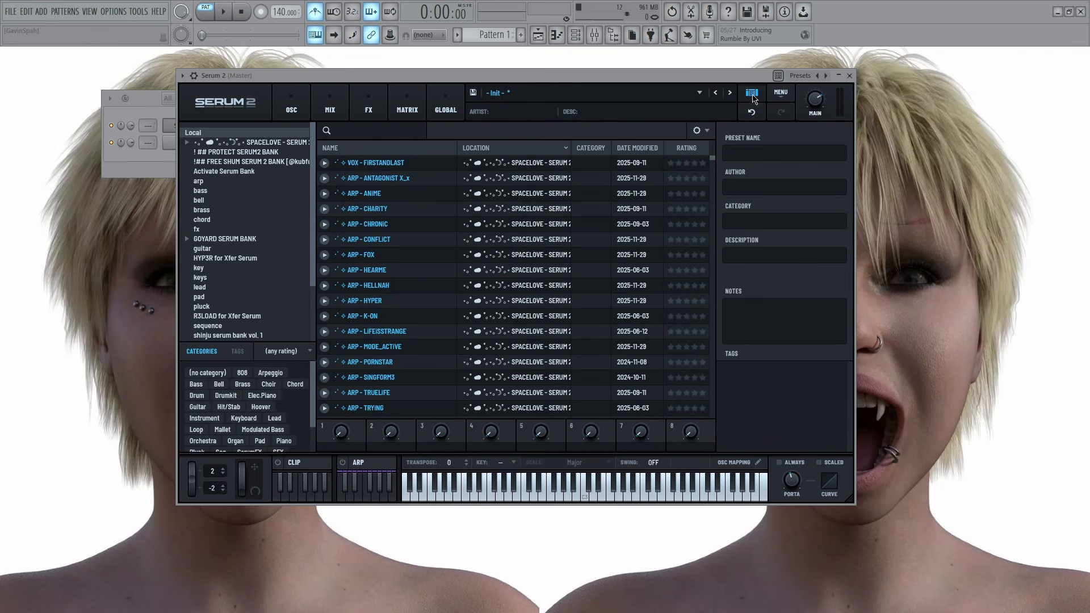
pyautogui.scroll(-10, 438, 236)
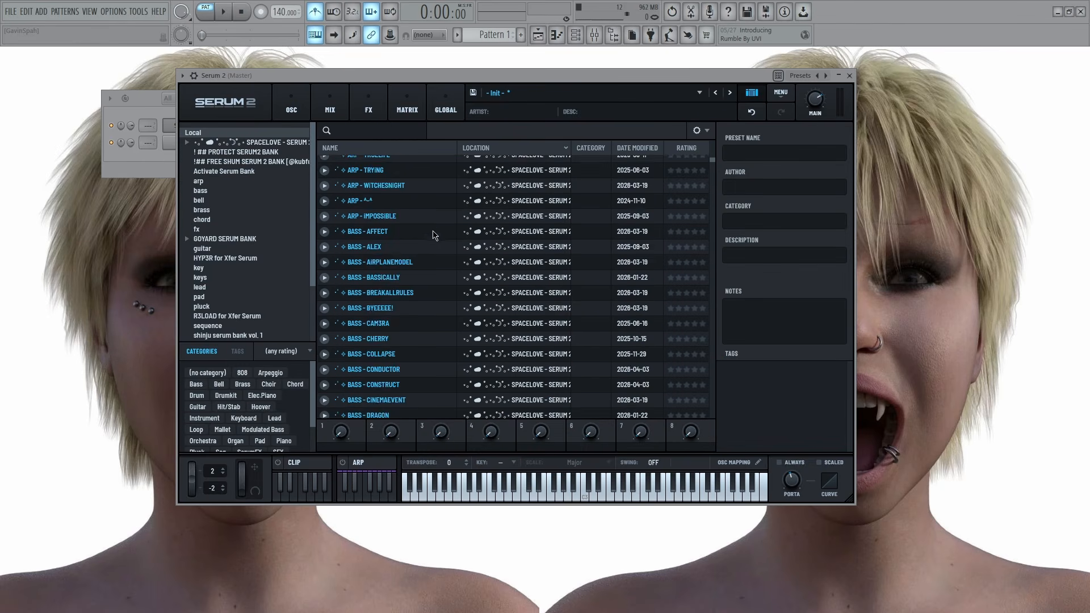
pyautogui.scroll(-3, 241, 204)
pyautogui.scroll(3, 232, 233)
pyautogui.scroll(-10, 635, 235)
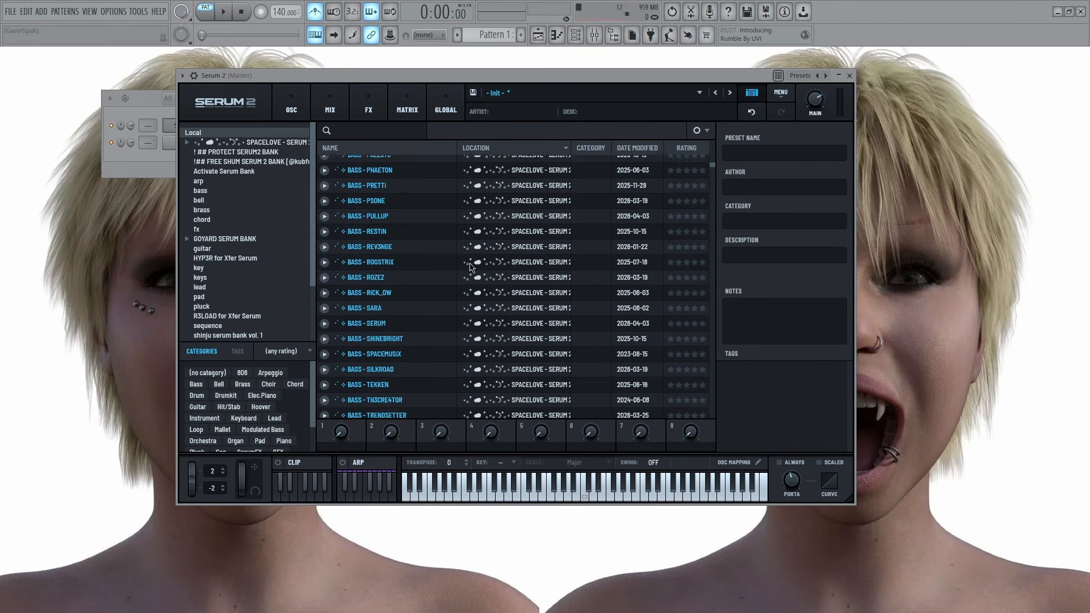
pyautogui.moveTo(713, 170); pyautogui.dragTo(695, 434)
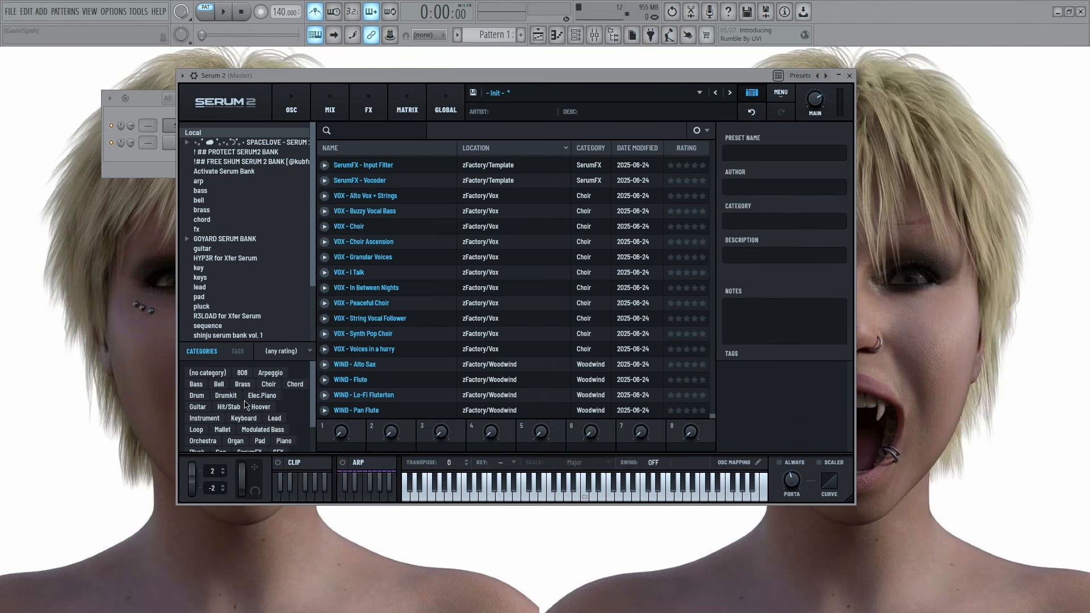
# Filter the preset browser to the Pad category, load PAD - PAINKING and dismiss its missing-files dialog
pyautogui.scroll(-2, 246, 404)
pyautogui.click(263, 408)
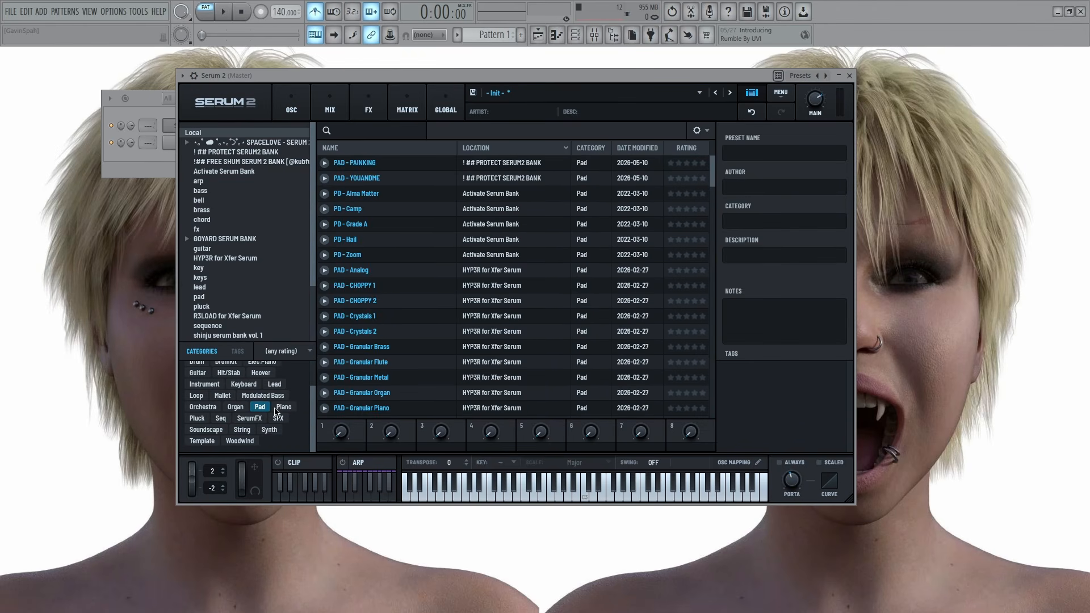
pyautogui.moveTo(714, 175); pyautogui.dragTo(509, 158)
pyautogui.click(703, 165)
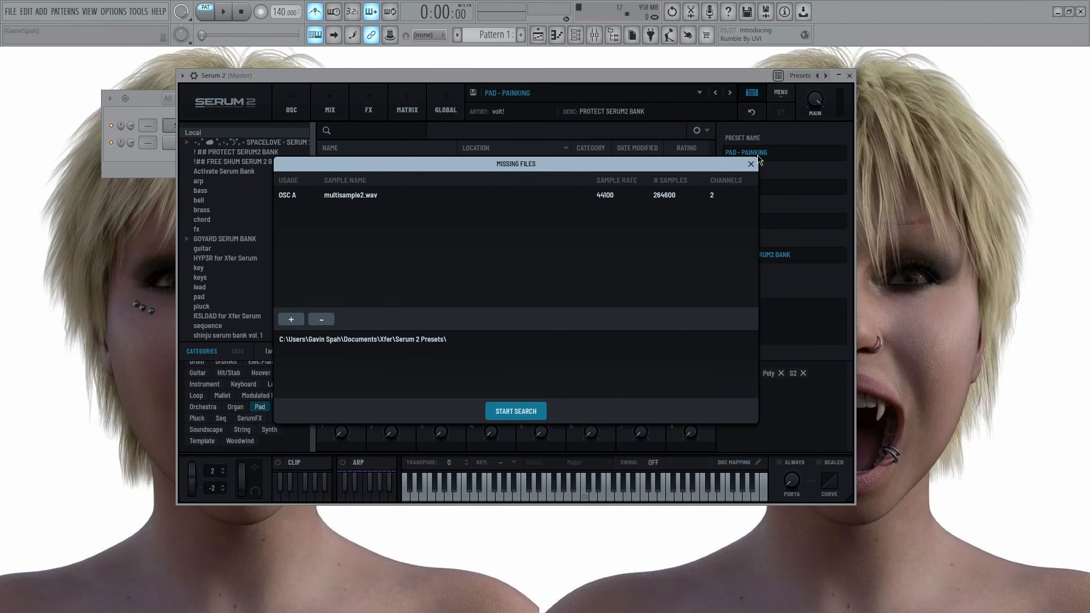
pyautogui.click(747, 162)
pyautogui.click(670, 164)
pyautogui.click(670, 164)
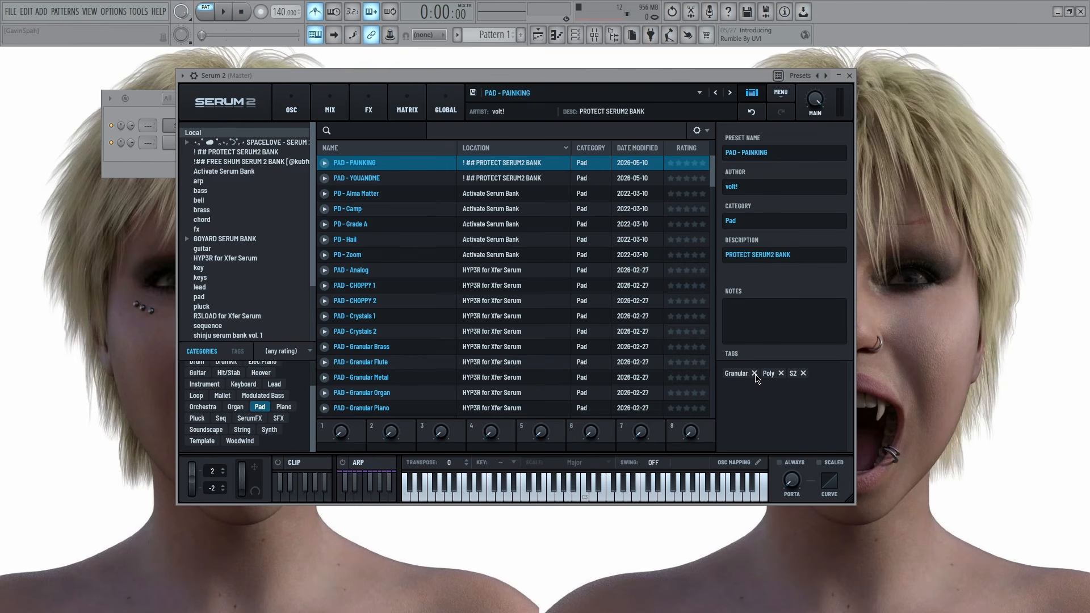
# Examine the loaded preset's Granular, Poly and S2 tags and close the preset browser
pyautogui.click(754, 373)
pyautogui.click(763, 373)
pyautogui.click(742, 374)
pyautogui.click(752, 93)
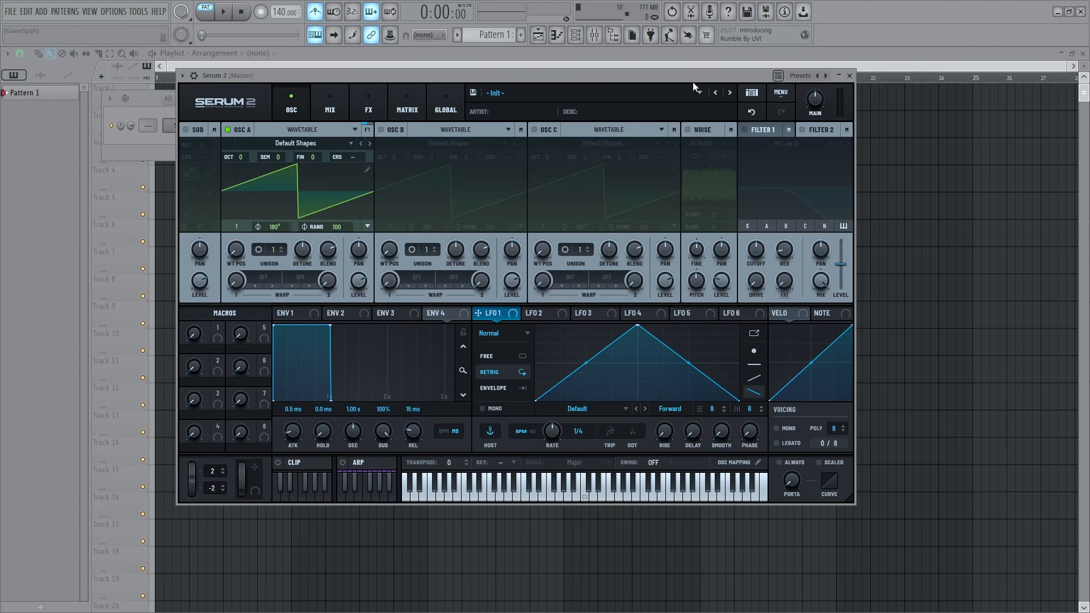
# Open the Serum 2 channel's piano roll and slice the notes running past bar 5 at the bar line
pyautogui.click(210, 126)
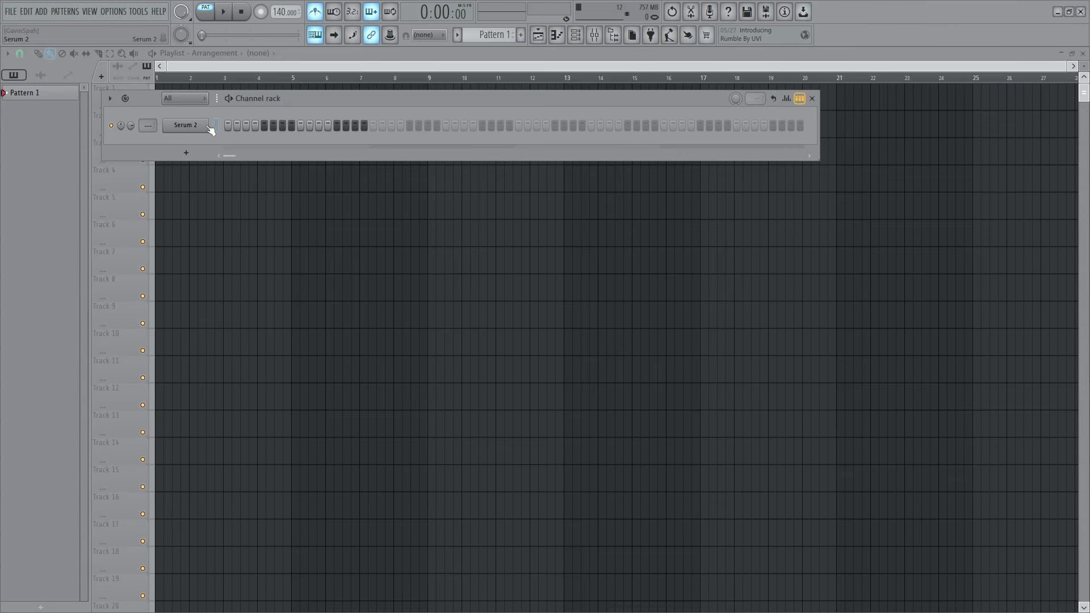
pyautogui.rightClick(210, 126)
pyautogui.click(249, 122)
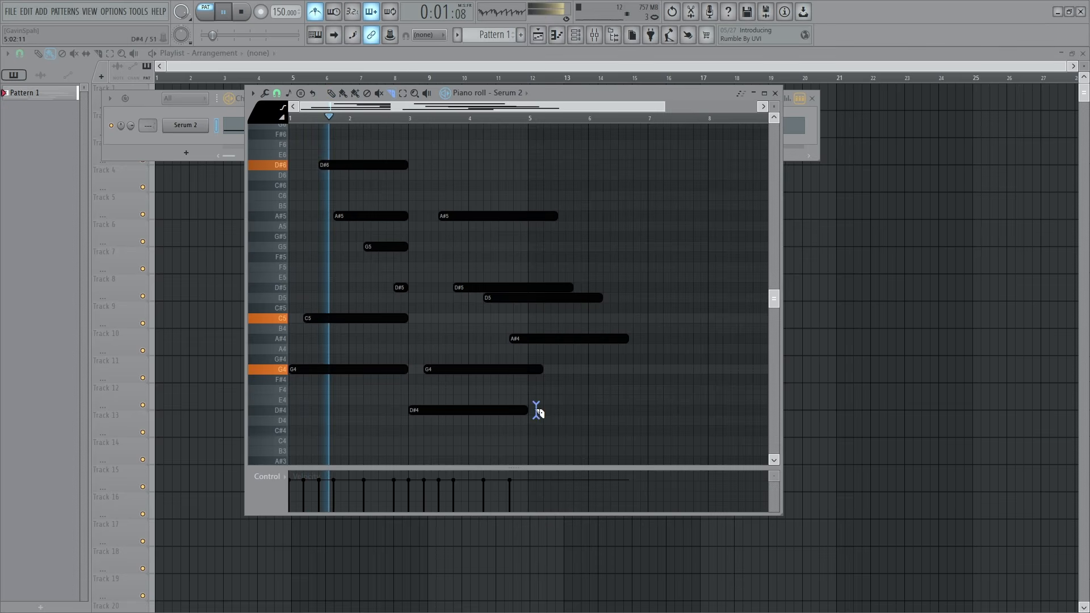
pyautogui.moveTo(530, 277); pyautogui.dragTo(534, 215)
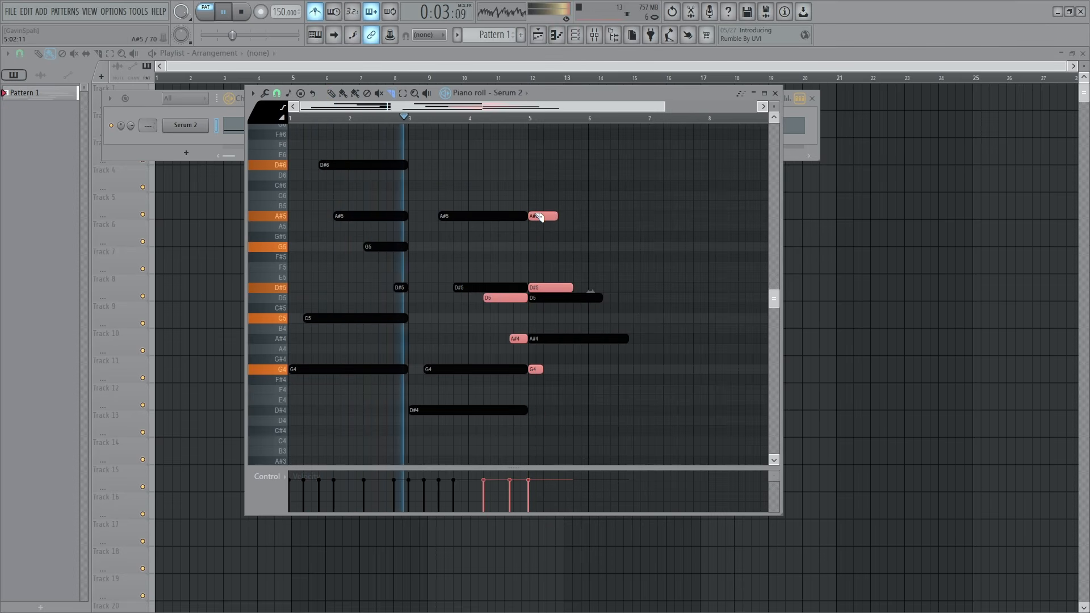
pyautogui.moveTo(539, 172); pyautogui.dragTo(538, 170)
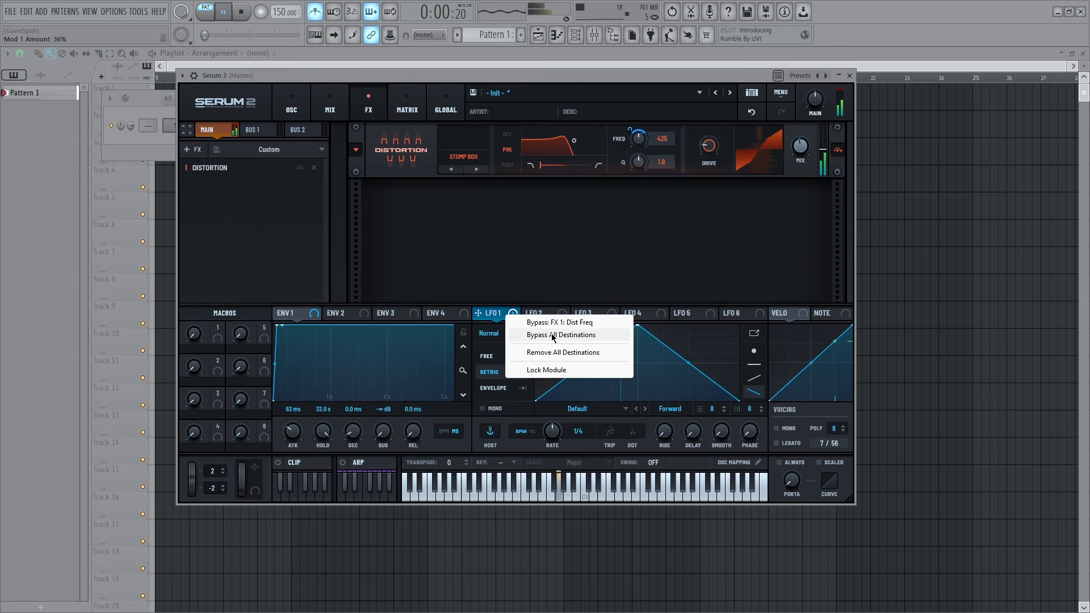
# Bypass LFO 1's existing destinations and assign LFO 1 to the Distortion mix, adjusting oscillator B's semitone tuning
pyautogui.click(552, 335)
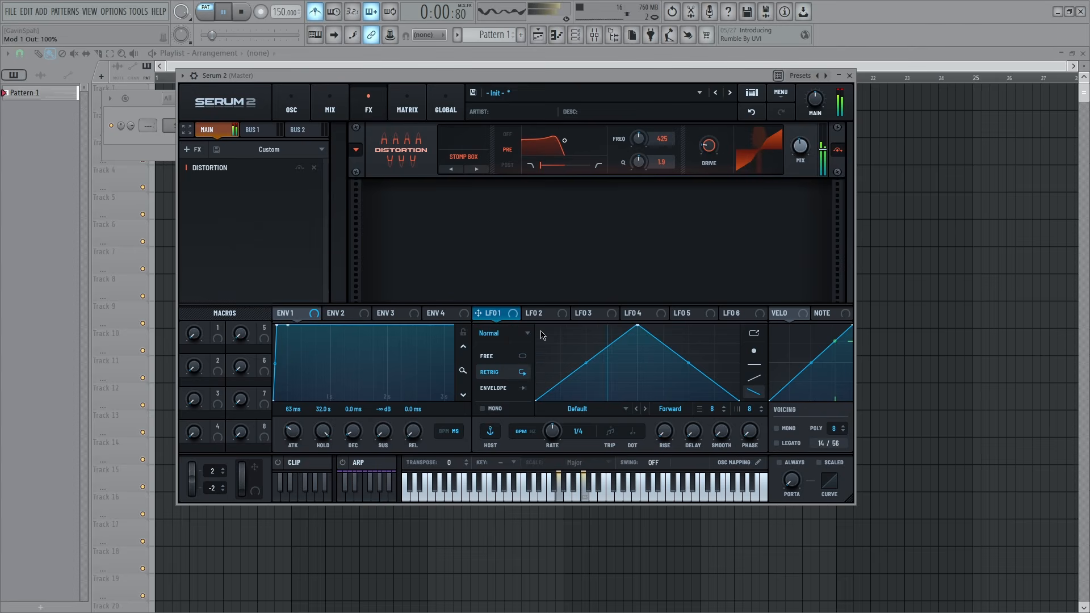
pyautogui.moveTo(478, 316); pyautogui.dragTo(799, 154)
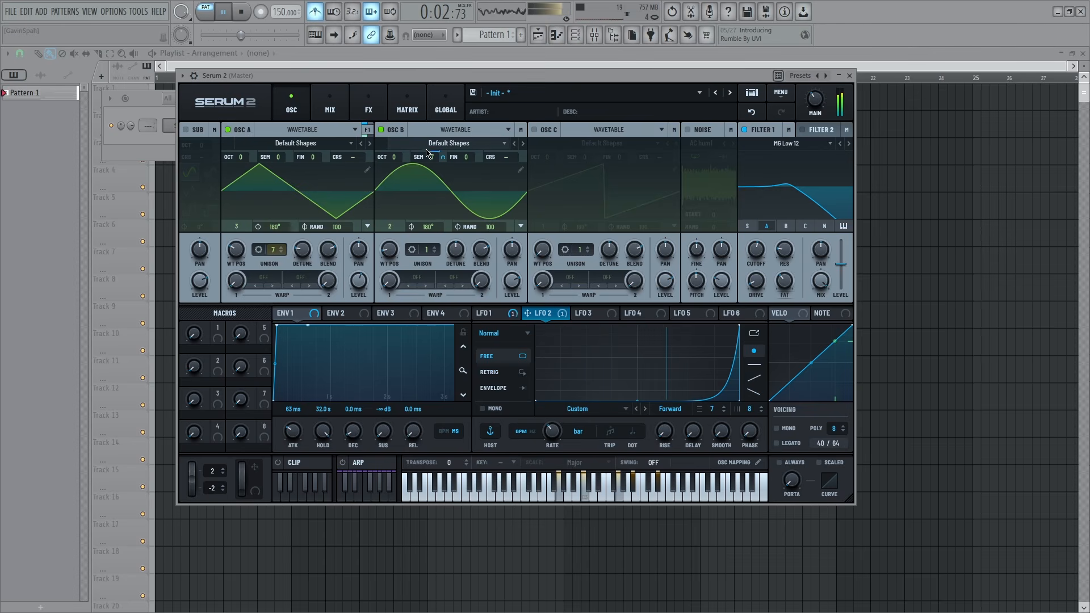
pyautogui.moveTo(427, 153); pyautogui.dragTo(459, 176)
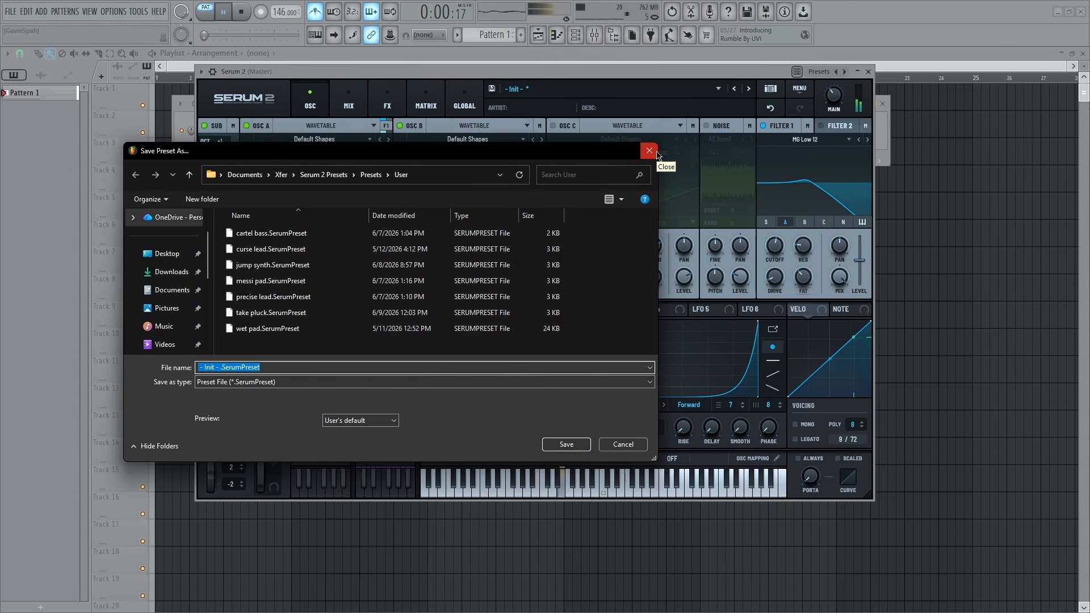
# Enter "men" as the preset's file name and open the preset save dialog for the Serum 2 #2 sound
pyautogui.write('M')
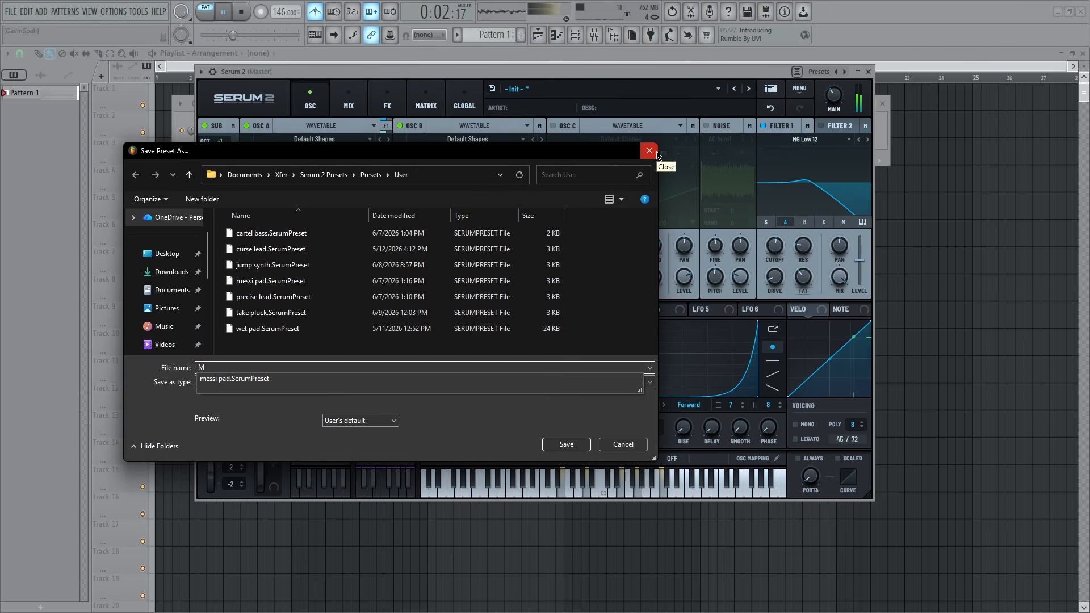
pyautogui.press('BackSpace')
pyautogui.write('men')
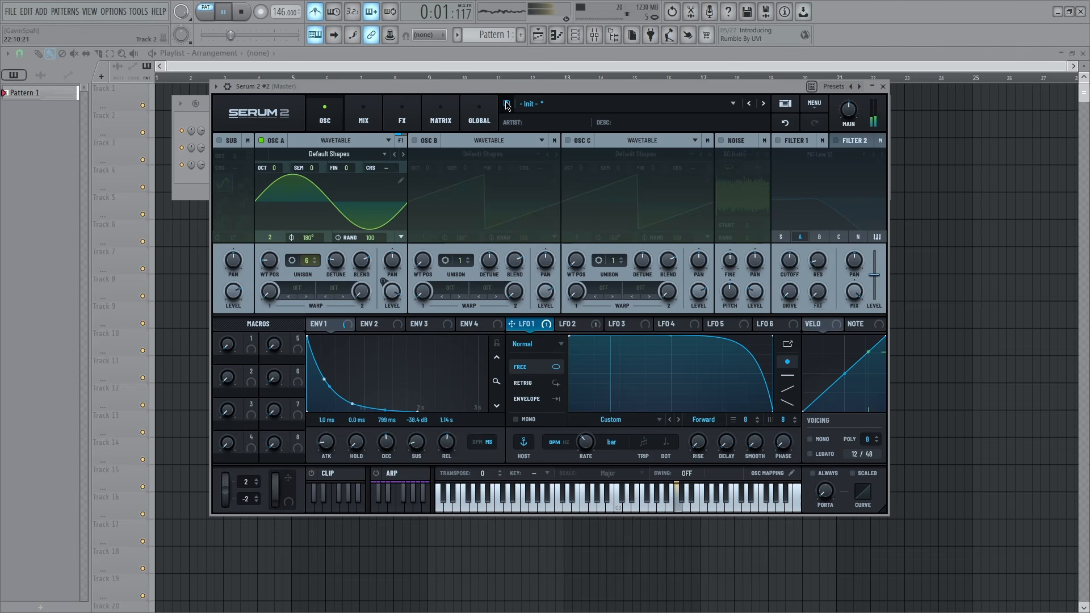
pyautogui.click(507, 104)
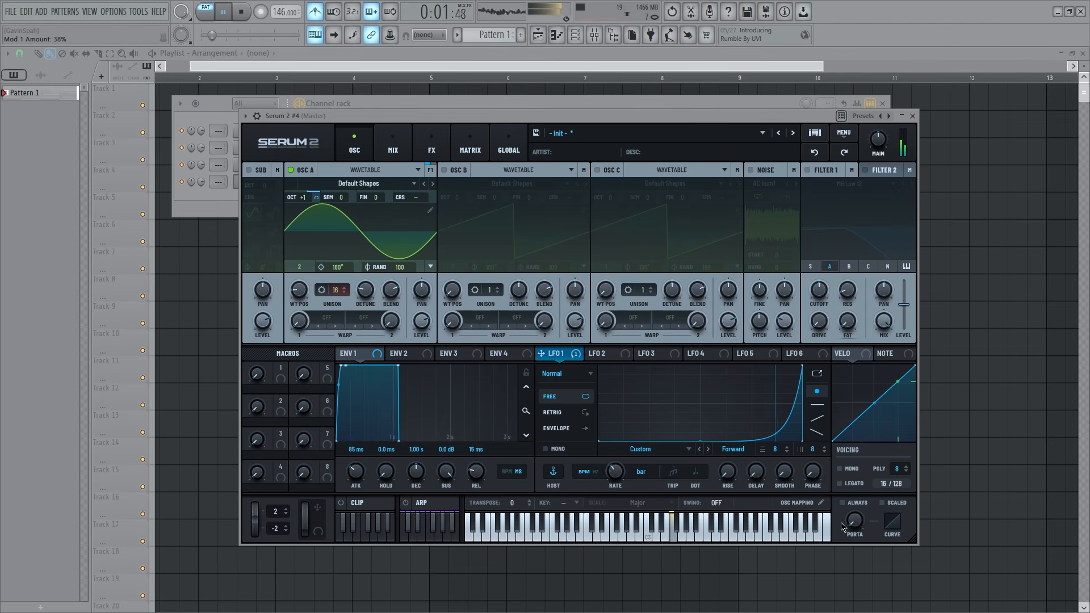
# Set portamento to Always in Serum 2 #4 and reopen Serum 2 #5 to check its main volume
pyautogui.click(843, 503)
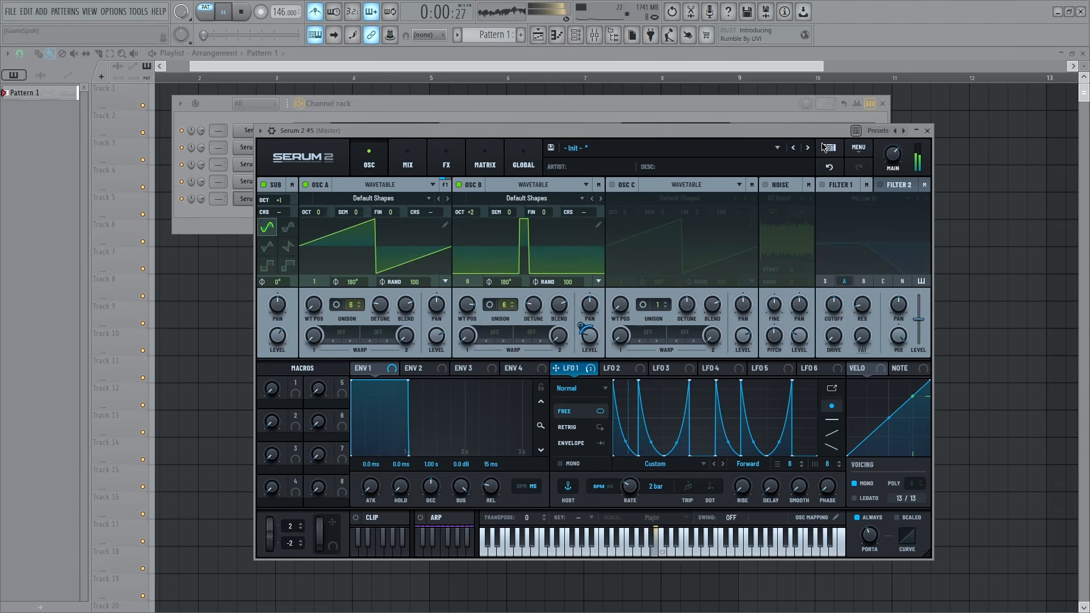
pyautogui.click(928, 131)
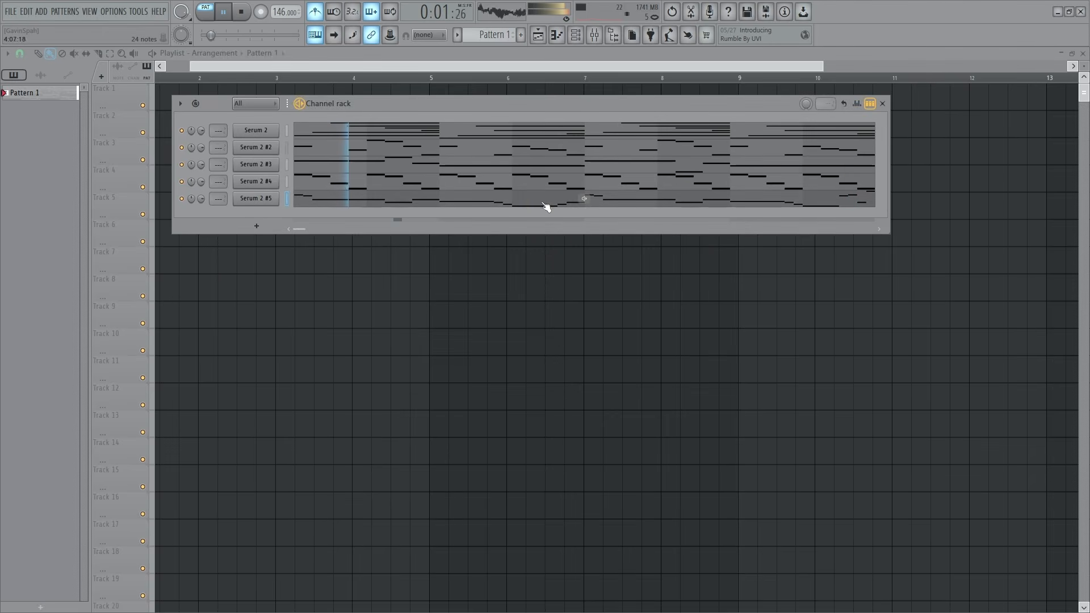
pyautogui.click(255, 198)
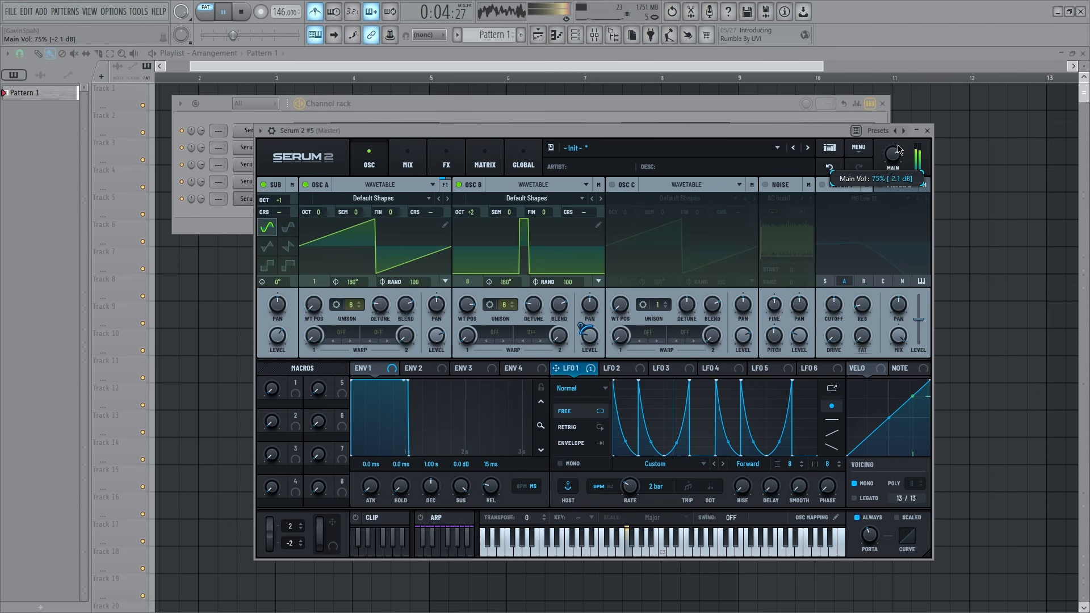
pyautogui.click(929, 131)
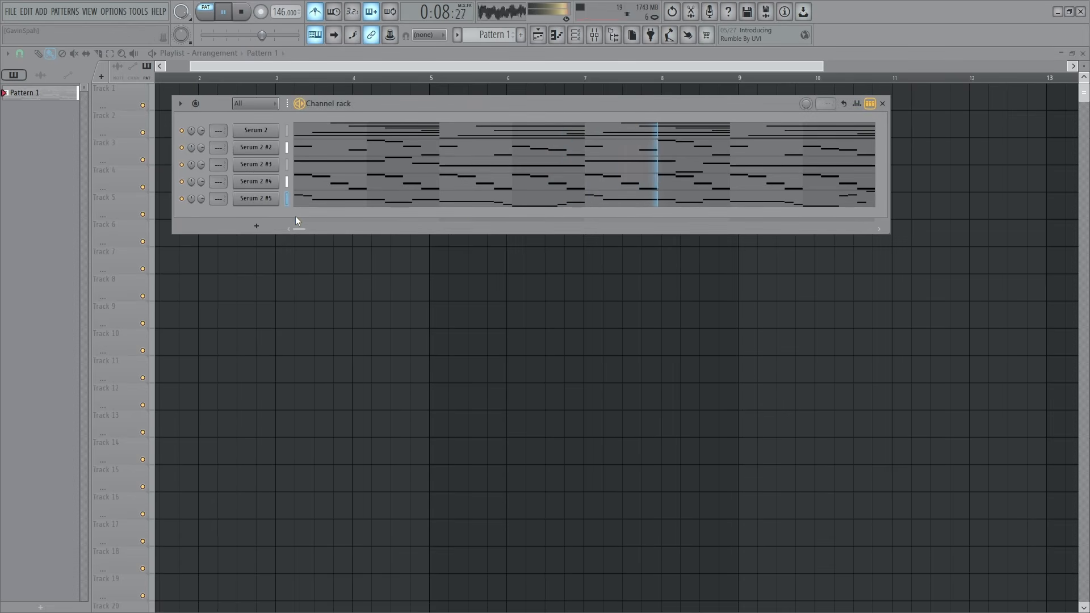
# Place Pattern 1 on Track 1 at bar 1 and split the pattern by channel
pyautogui.moveTo(23, 93); pyautogui.dragTo(170, 93)
pyautogui.scroll(-3, 239, 226)
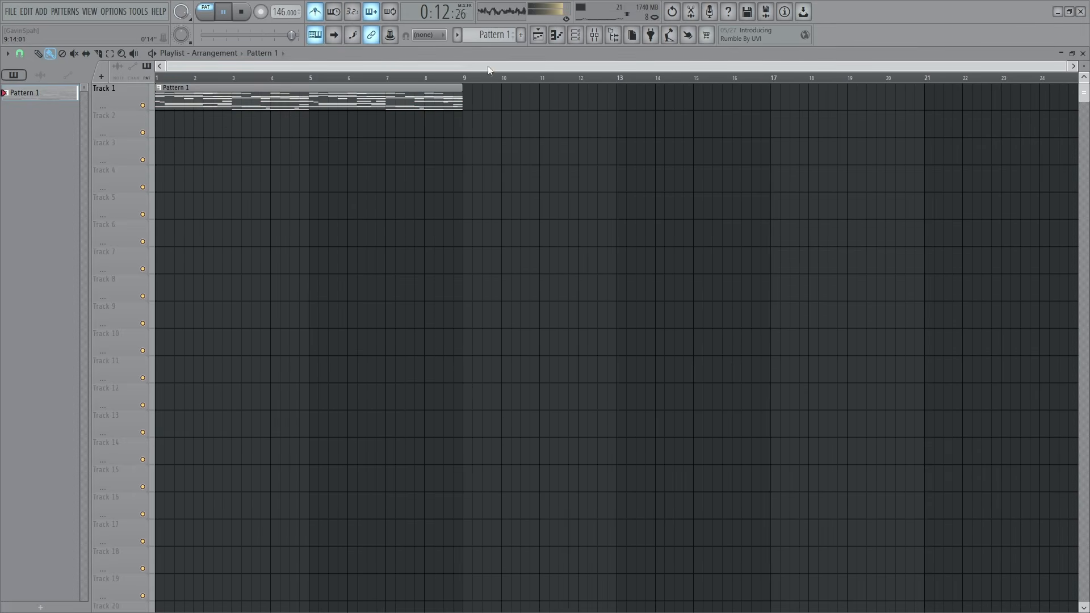
pyautogui.click(489, 35)
pyautogui.click(522, 132)
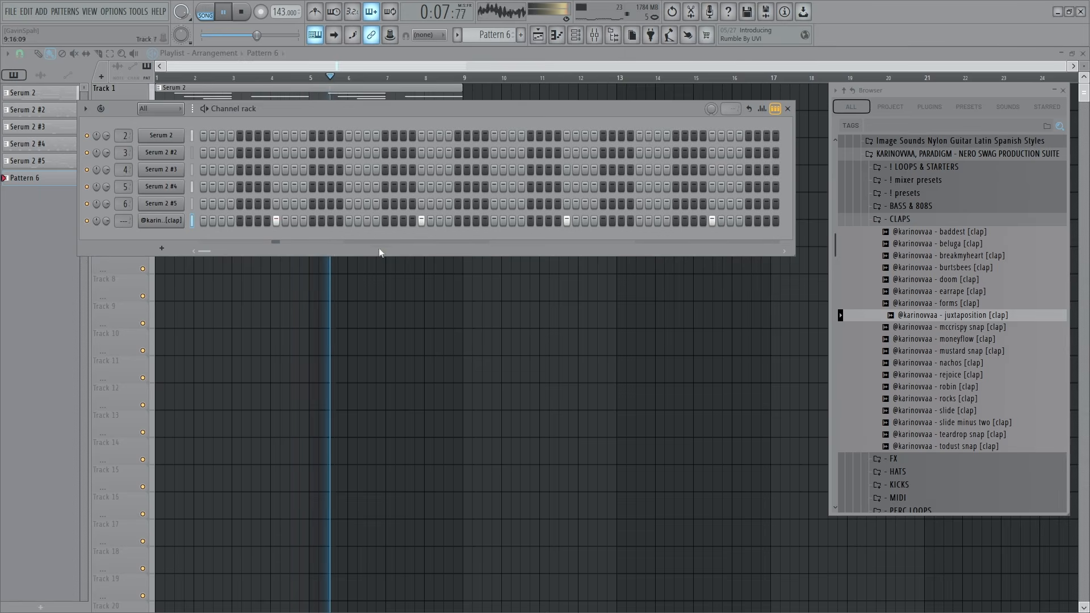
# Choose Graph editor for the clap channel and add a hit at step 35 on the lowest ACCENT channel
pyautogui.rightClick(162, 220)
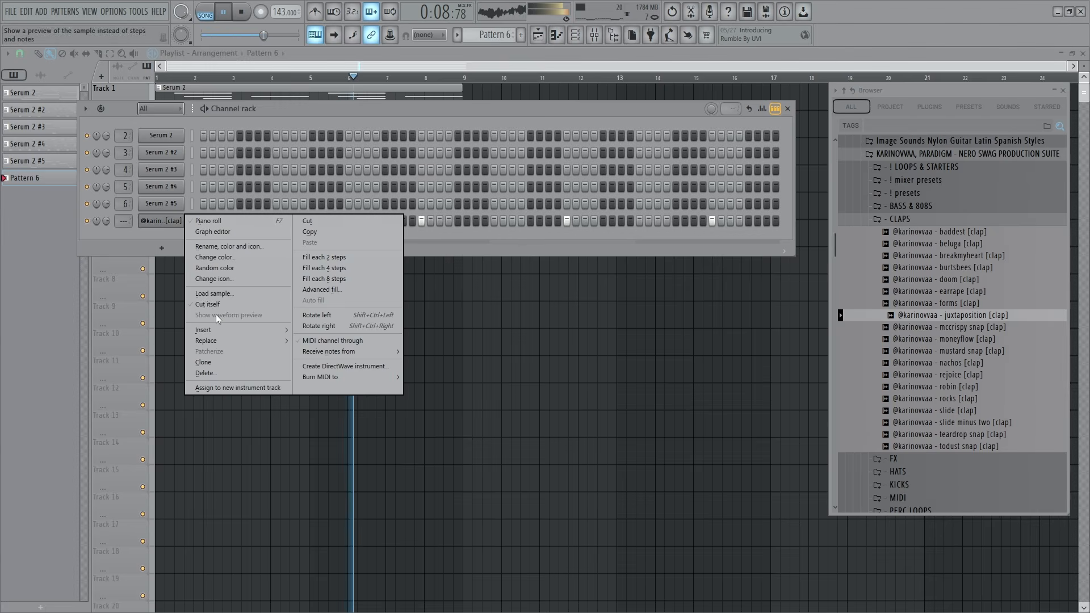
pyautogui.click(229, 232)
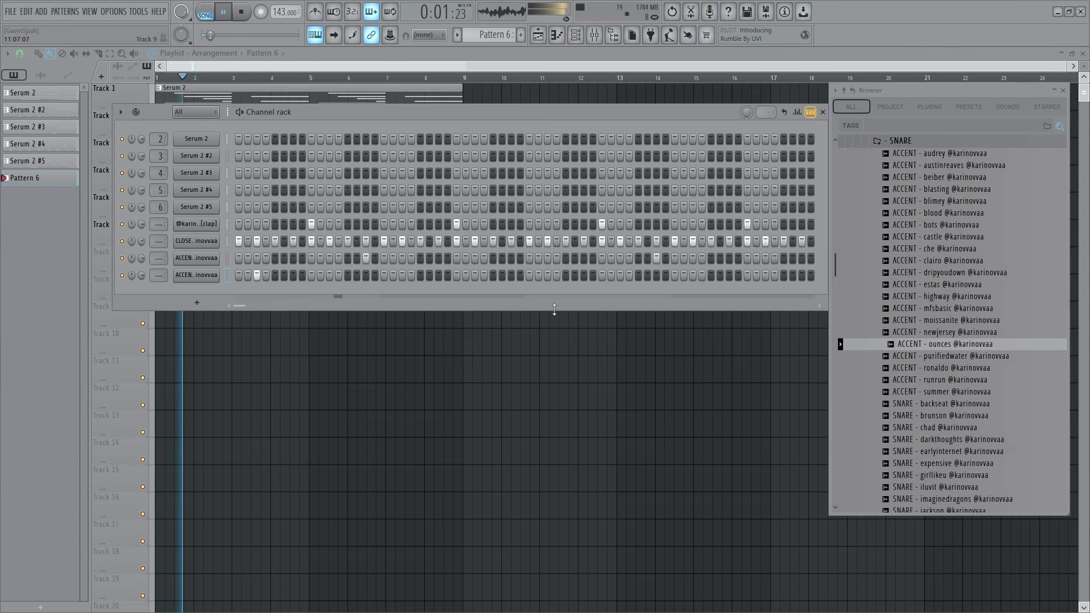
pyautogui.click(548, 275)
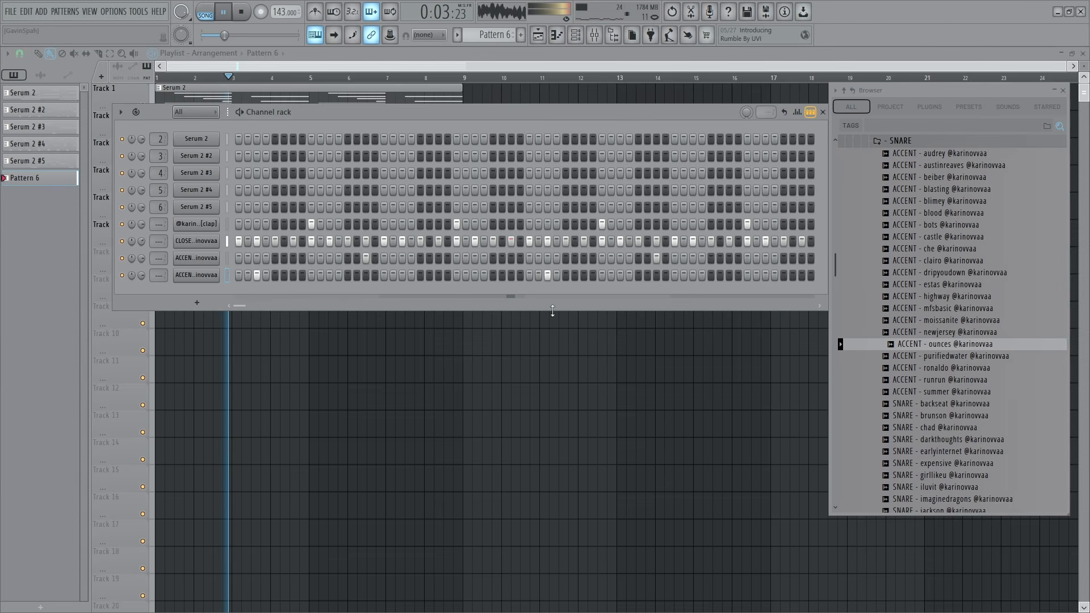
pyautogui.scroll(2, 910, 227)
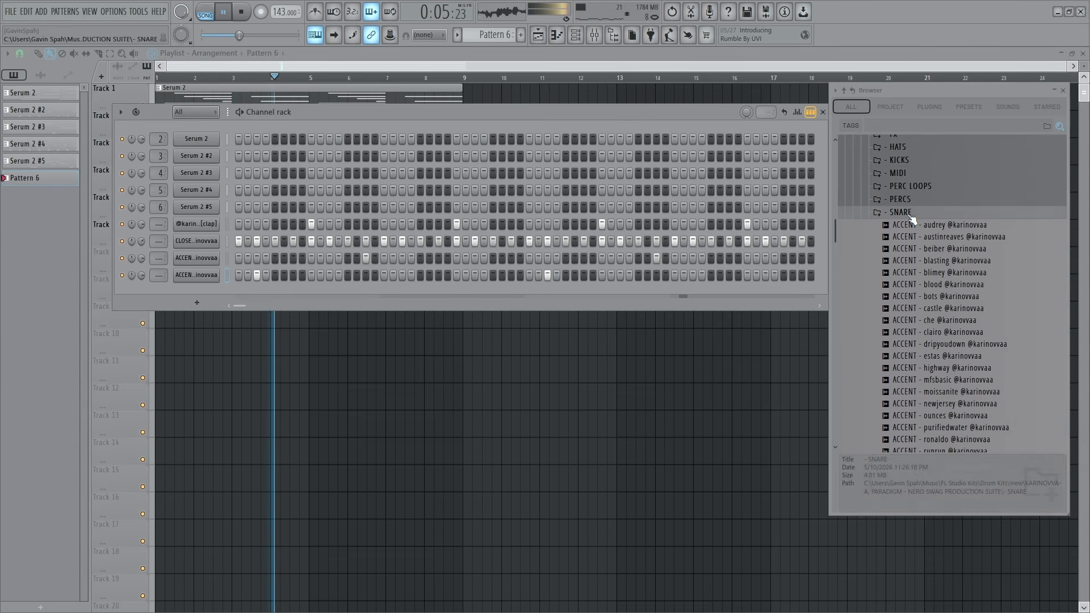
# Collapse the SNARE folder in the sample browser
pyautogui.click(908, 213)
pyautogui.scroll(5, 860, 227)
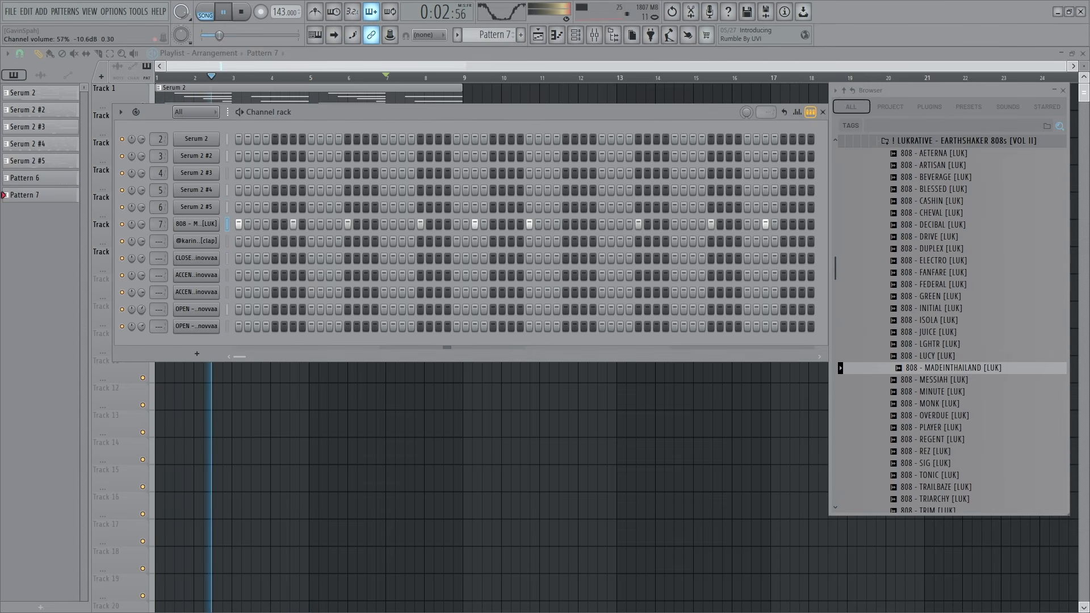
# Hide the channel rack and move both Pattern 6 clips from Track 6 down to Track 8 in the playlist
pyautogui.press('F6')
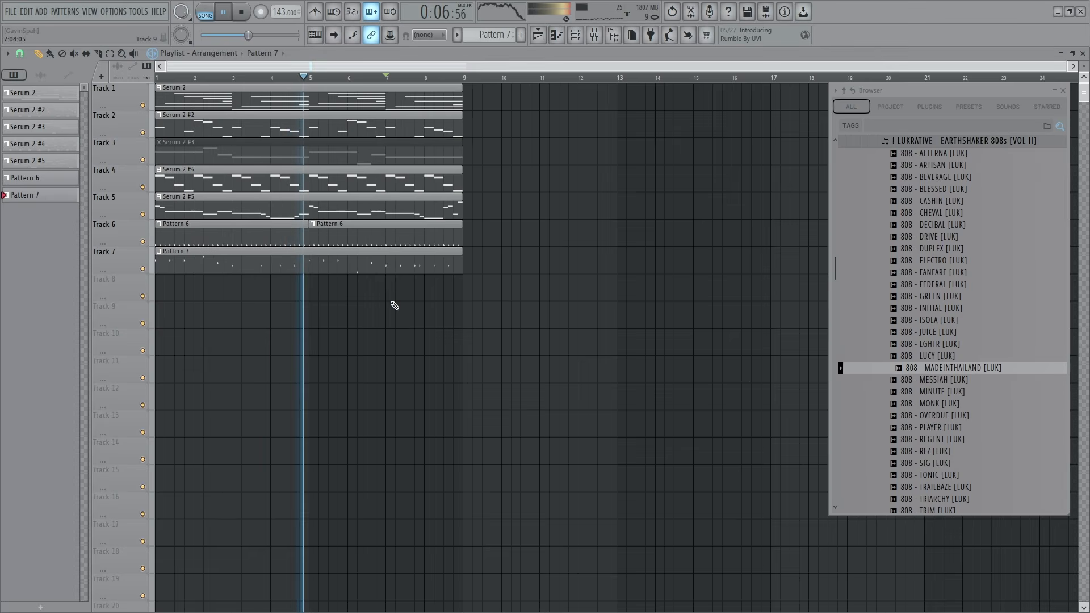
pyautogui.moveTo(475, 245); pyautogui.dragTo(216, 220)
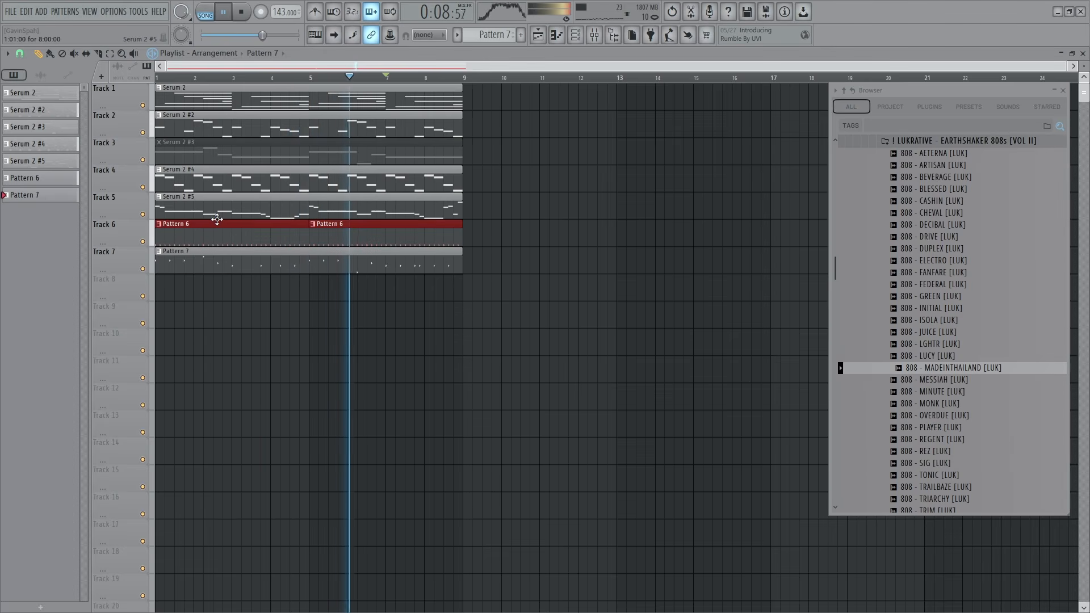
pyautogui.hotkey('shift', 'Down')
pyautogui.hotkey('shift', 'Down')
pyautogui.keyDown('ctrl'); pyautogui.click(569, 316); pyautogui.keyUp('ctrl')
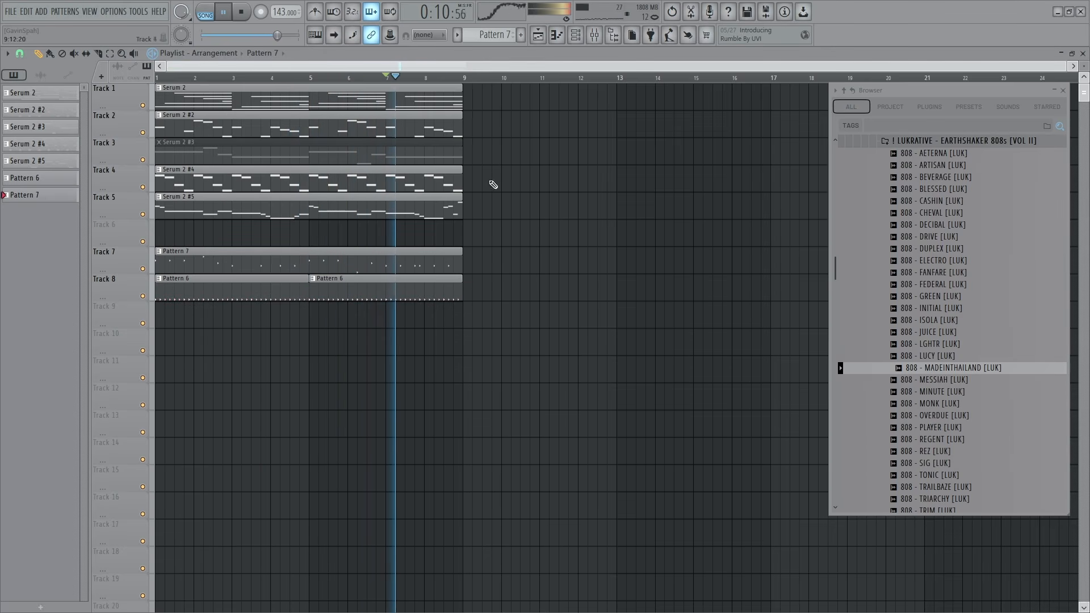
# Split Pattern 6 into separate patterns by channel and start playback of the arrangement
pyautogui.click(430, 289)
pyautogui.click(458, 35)
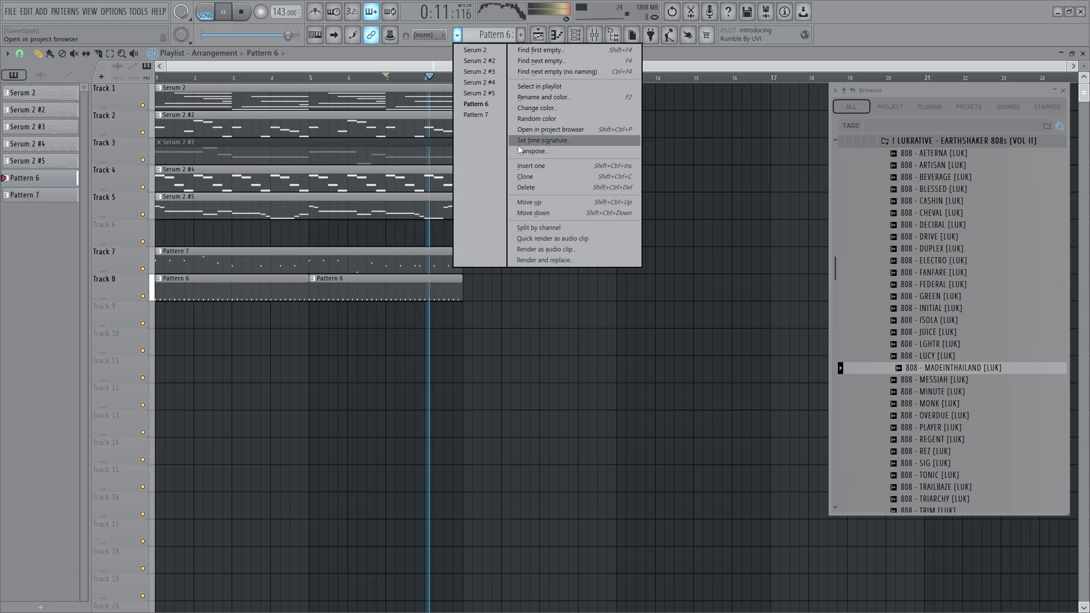
pyautogui.click(542, 227)
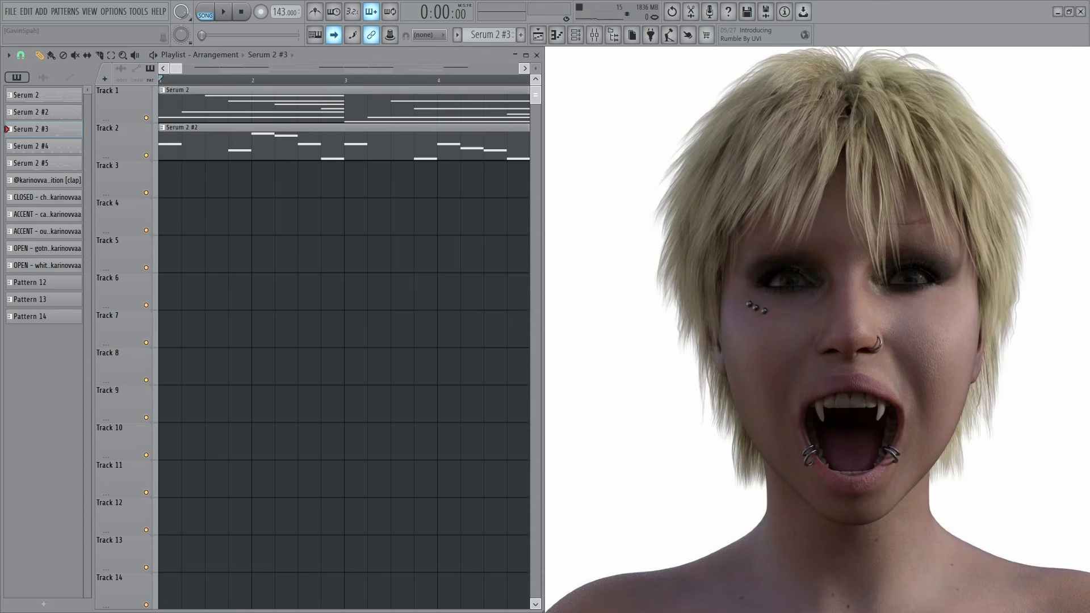
pyautogui.press('space')
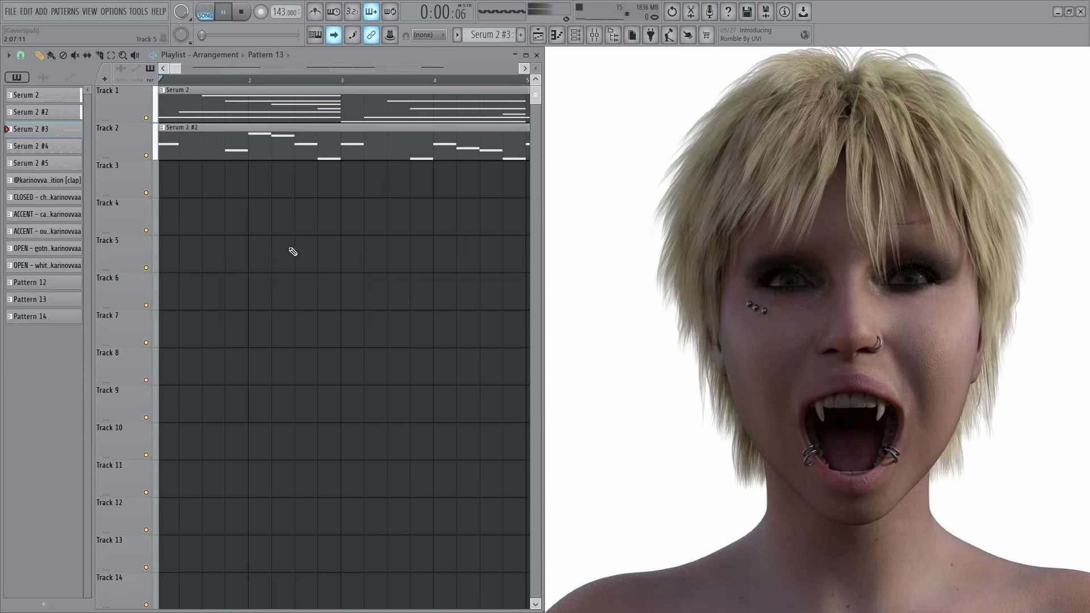